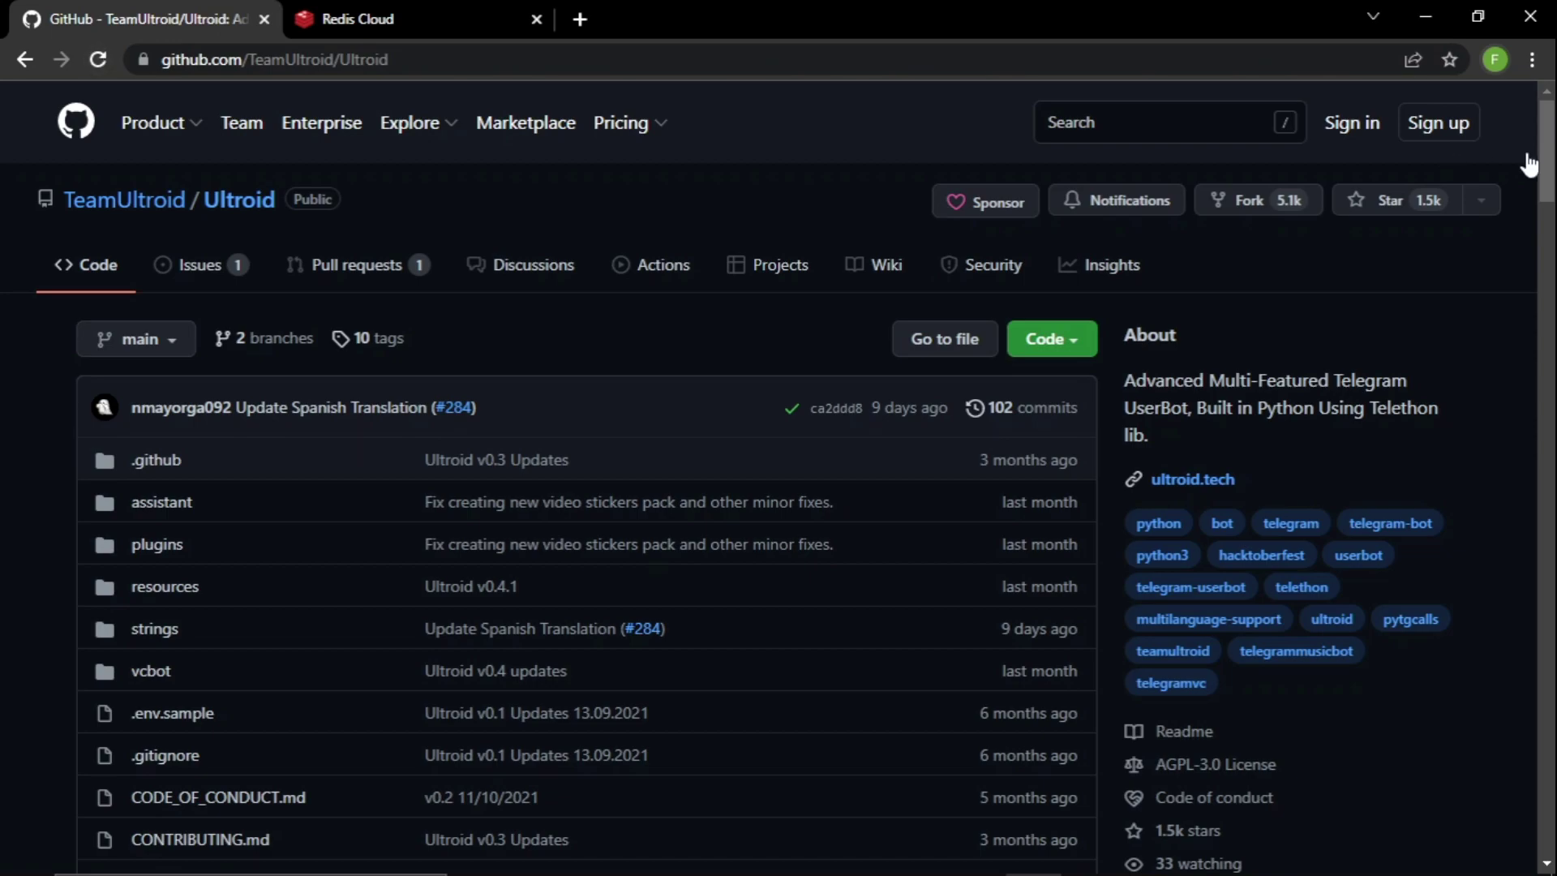
# Scroll the Ultroid README to the Deploy to Heroku button and launch the Heroku deployment
pyautogui.moveTo(1547, 152); pyautogui.dragTo(1546, 294)
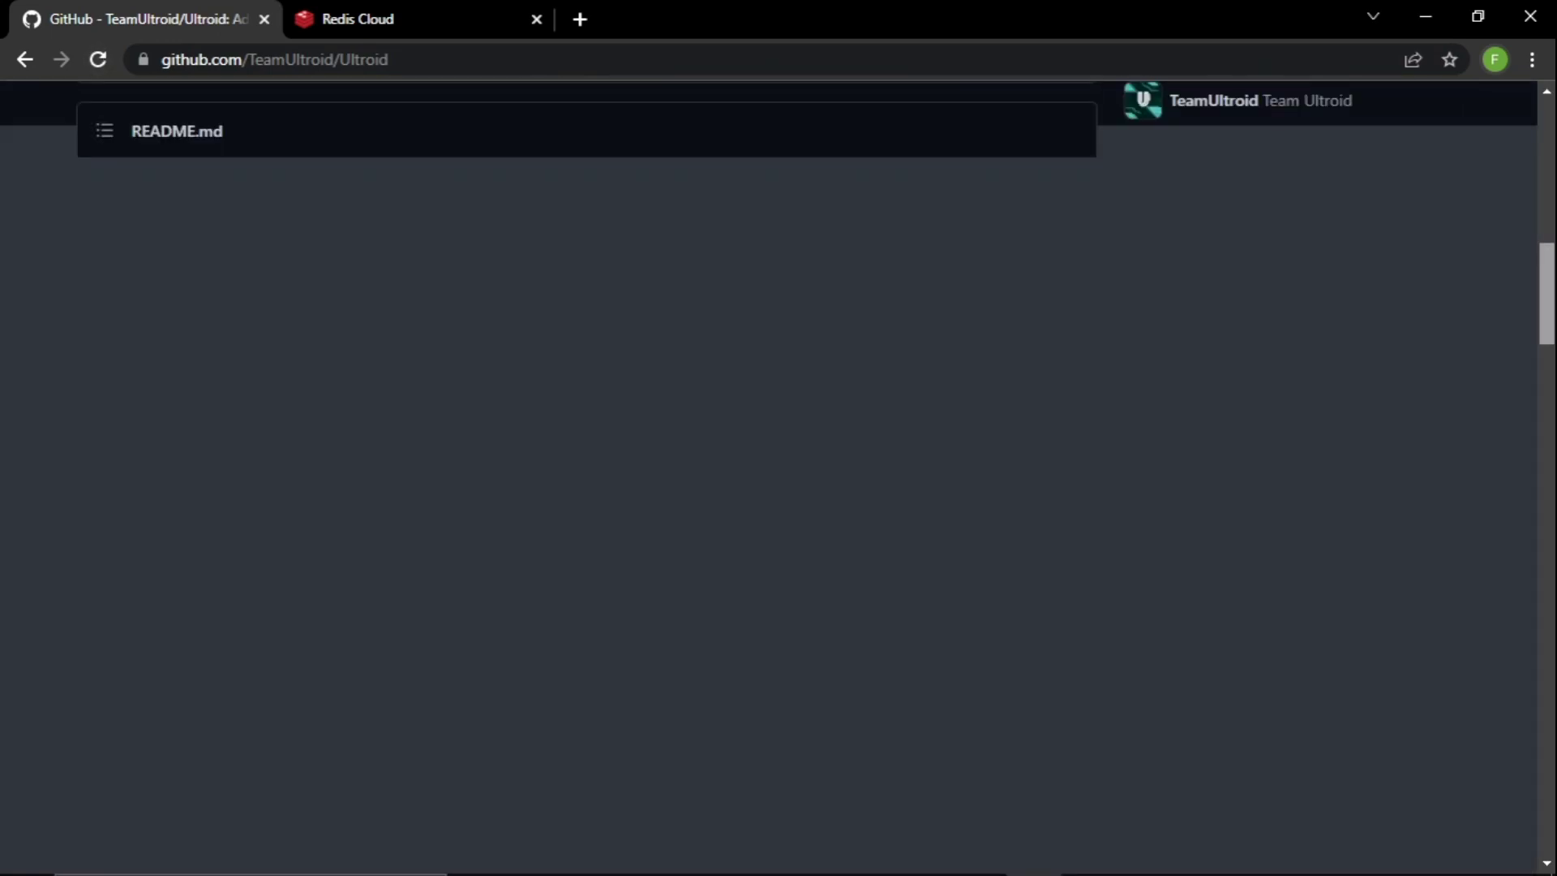
pyautogui.scroll(-20, 219, 323)
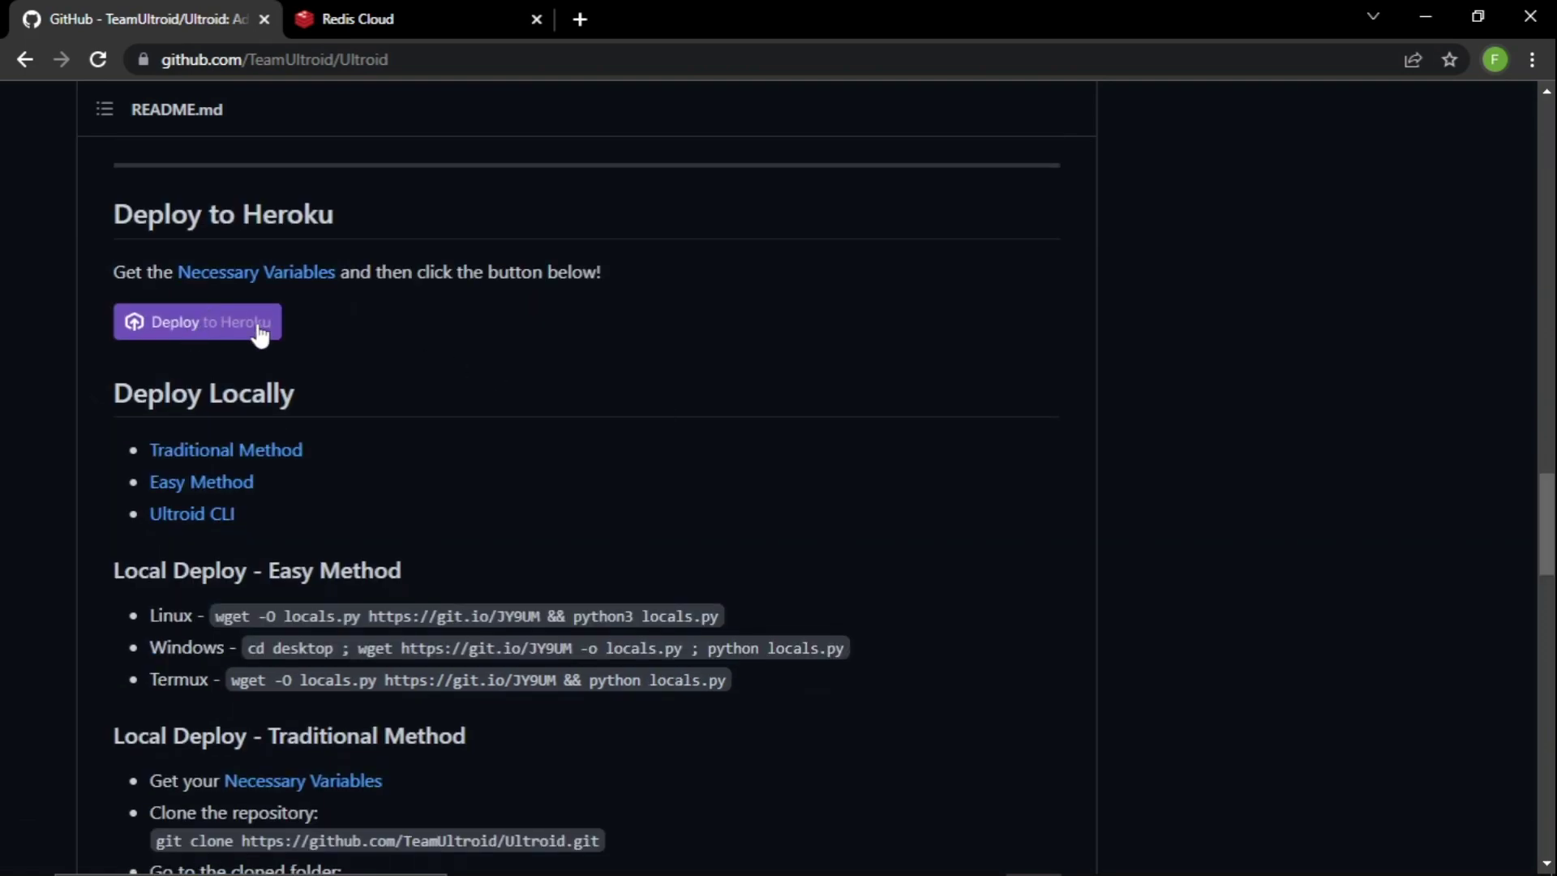
pyautogui.click(222, 328)
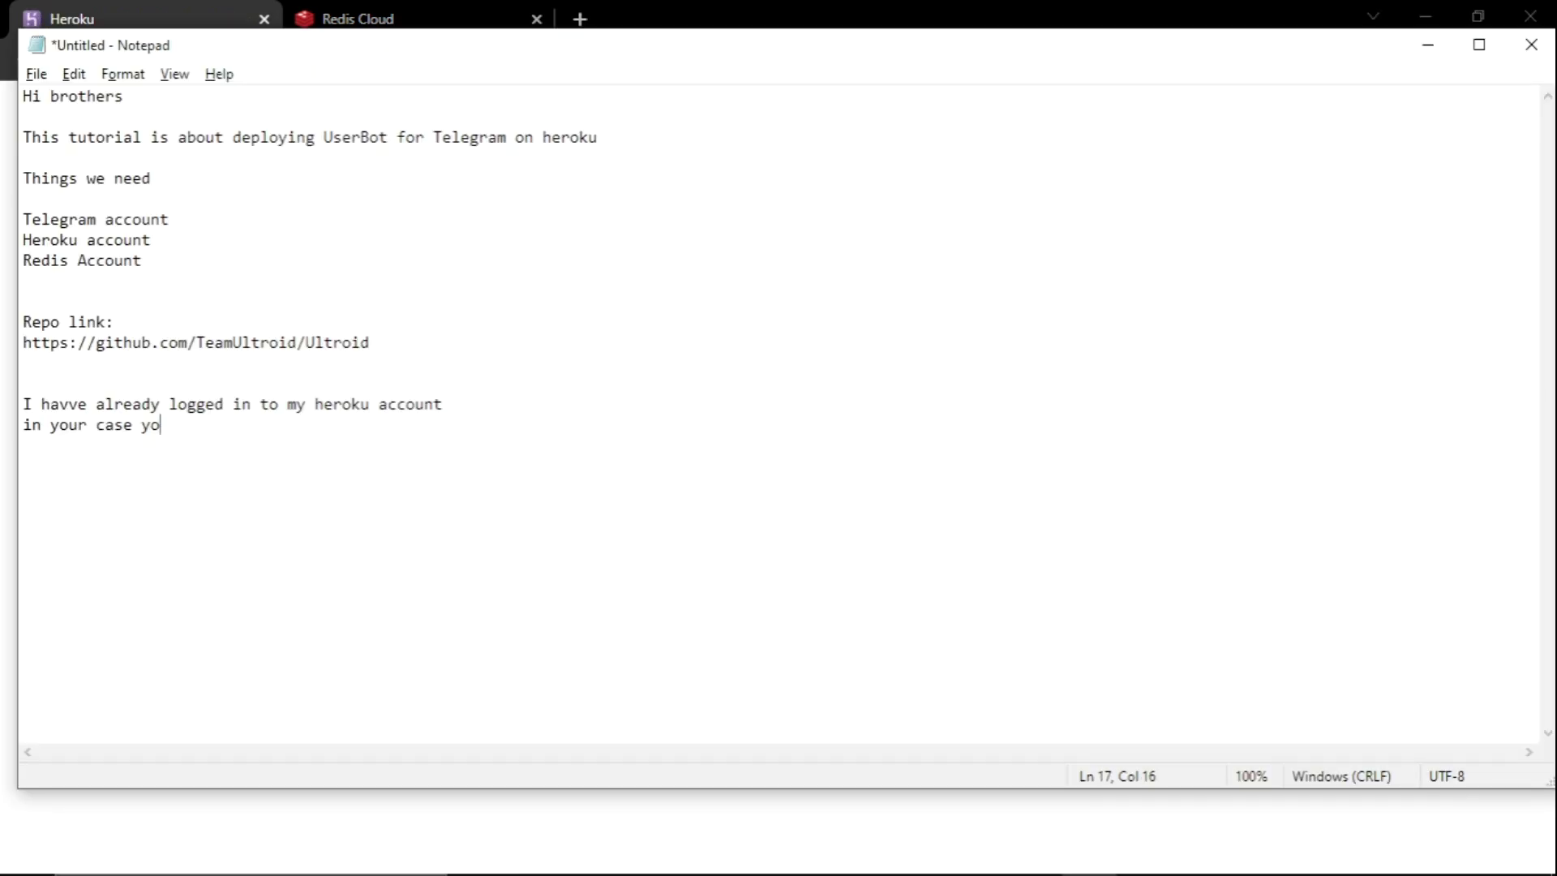
# Add 'u might need to sug' to the tutorial note in Notepad
pyautogui.write('u might need to sug')
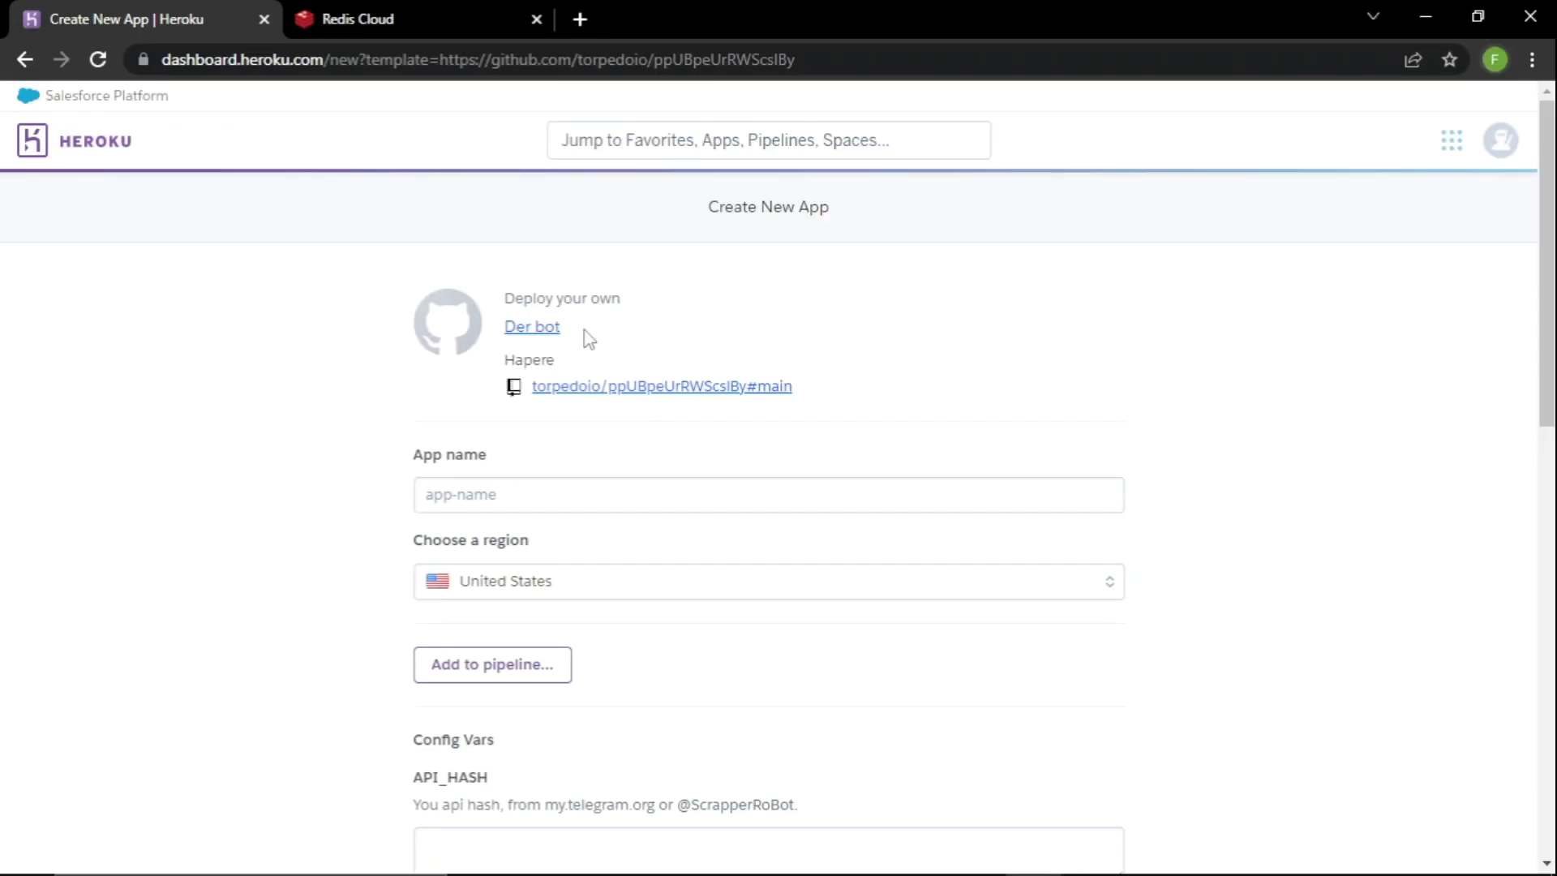
# Start the app name as 'san' and zoom in on the Heroku form
pyautogui.click(509, 498)
pyautogui.write('fi')
pyautogui.press('BackSpace')
pyautogui.press('BackSpace')
pyautogui.write('sa')
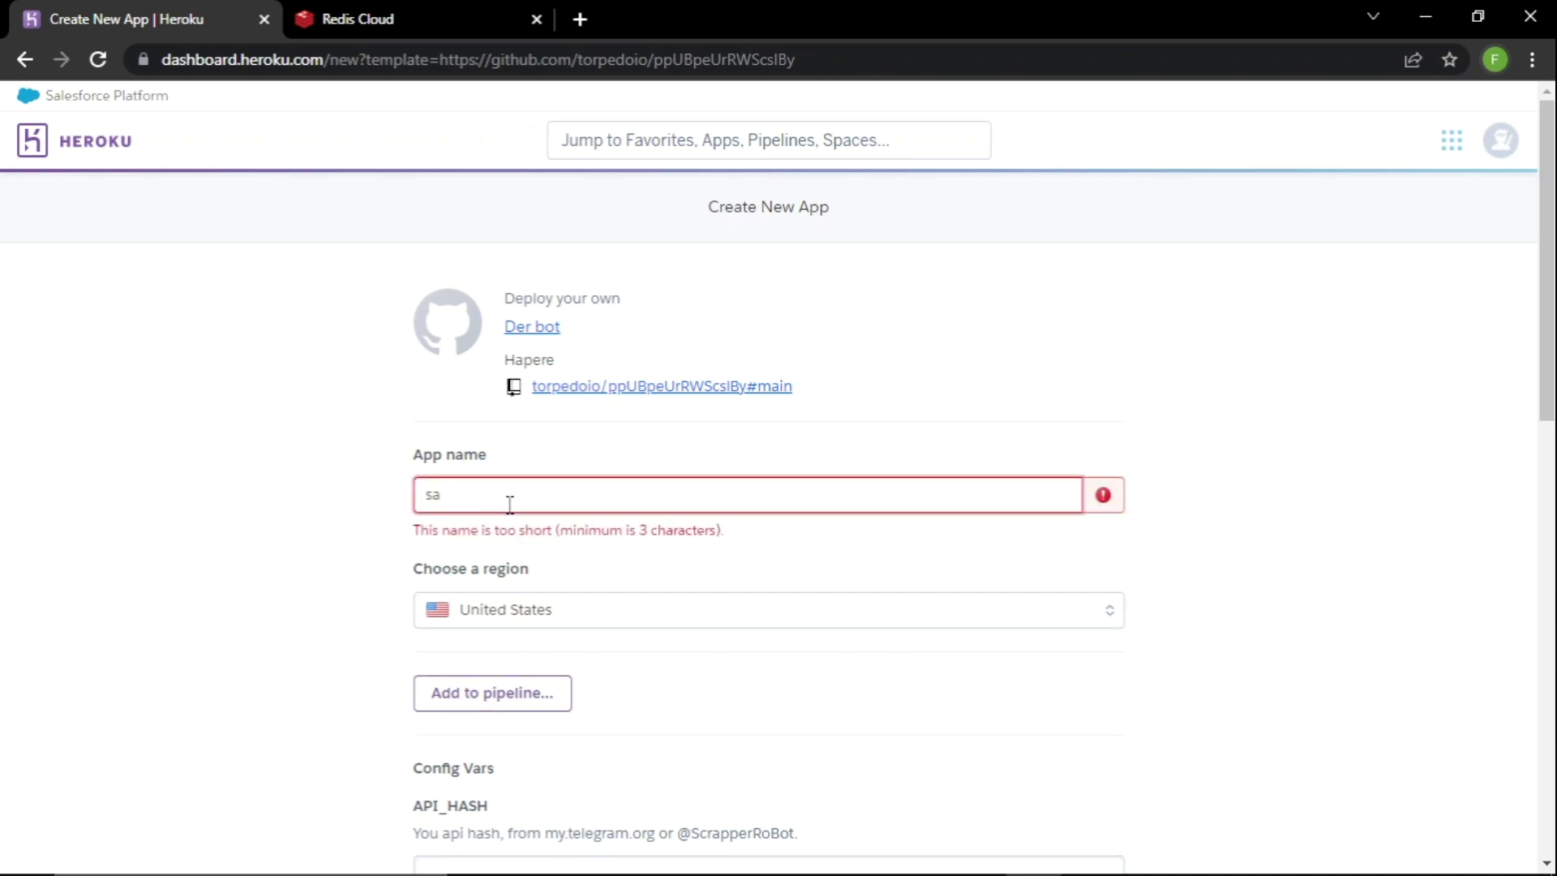
pyautogui.write('n')
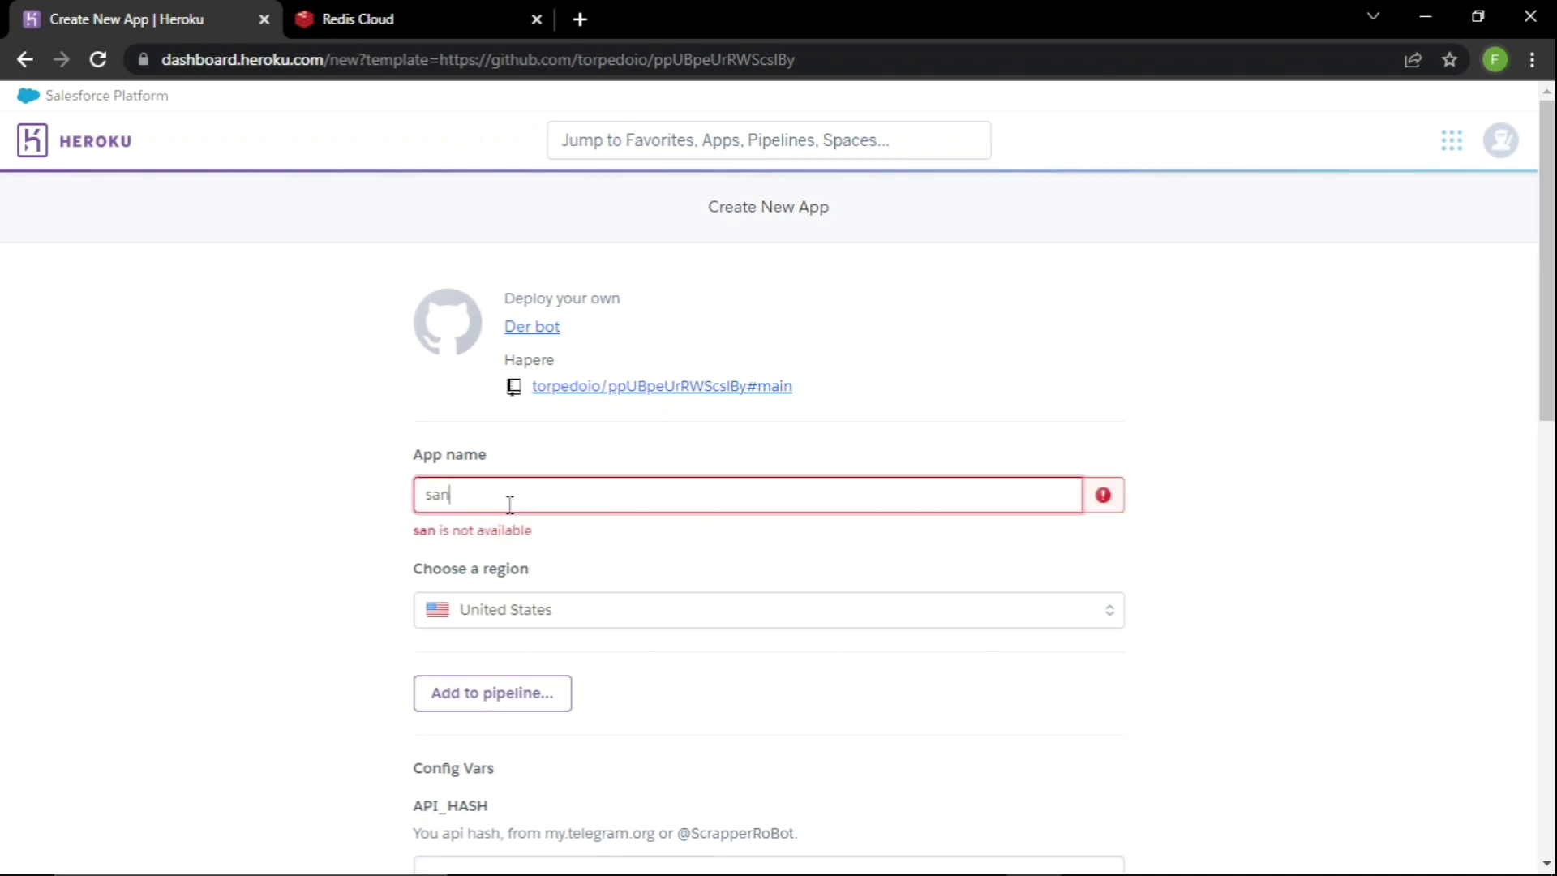
pyautogui.hotkey('ctrl', '+')
# Paste youtubeub into HEROKU_APP_NAME and select ScrapperRoBot in the API_HASH hint
pyautogui.scroll(-5, 669, 610)
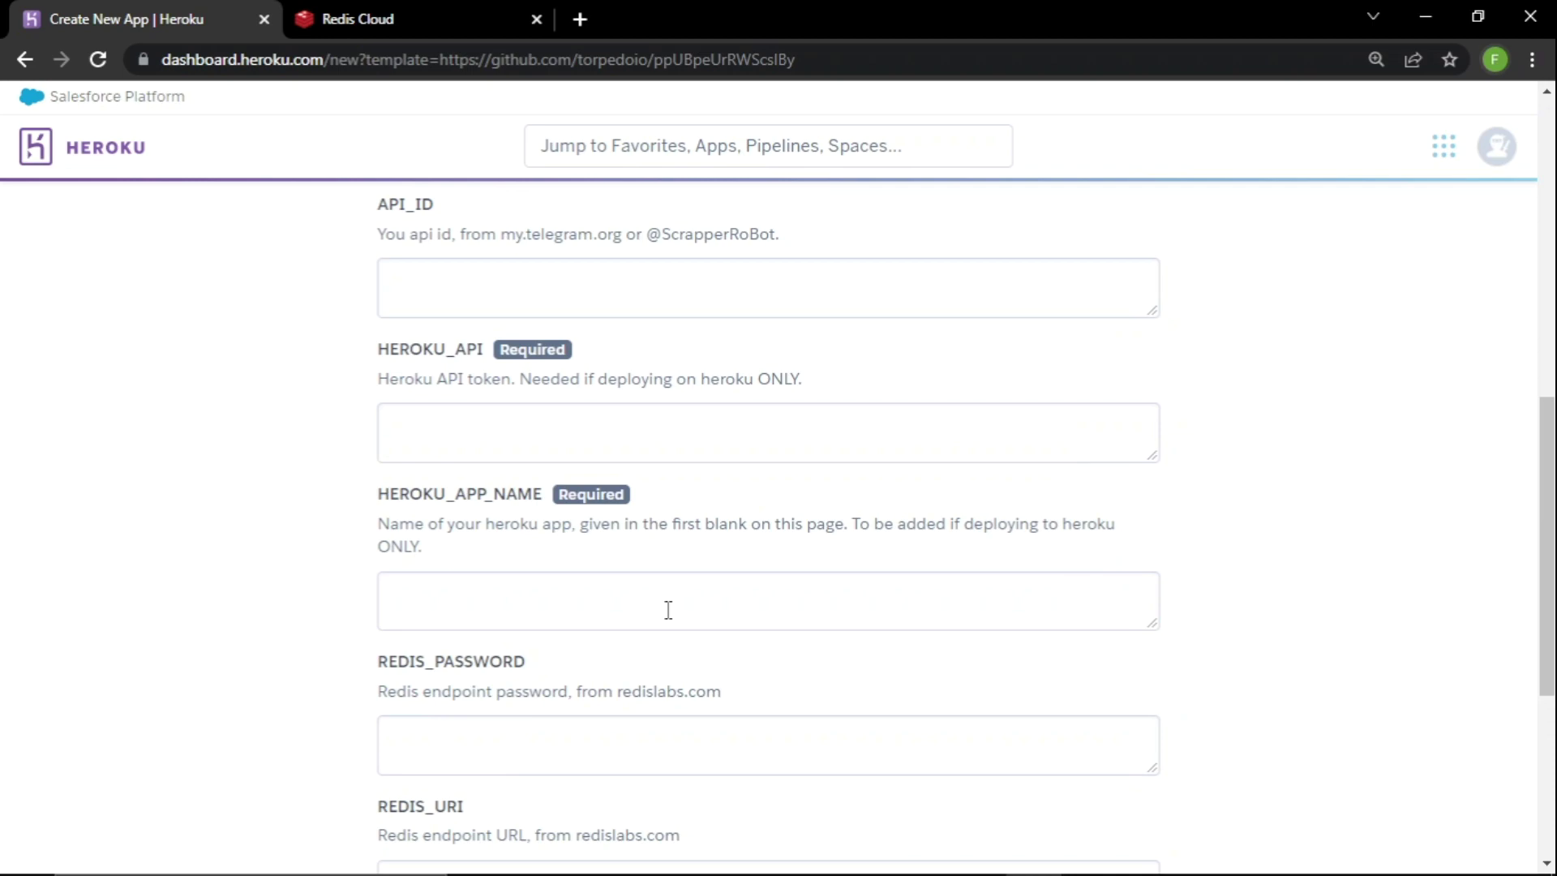
pyautogui.click(669, 610)
pyautogui.write('youtubeub')
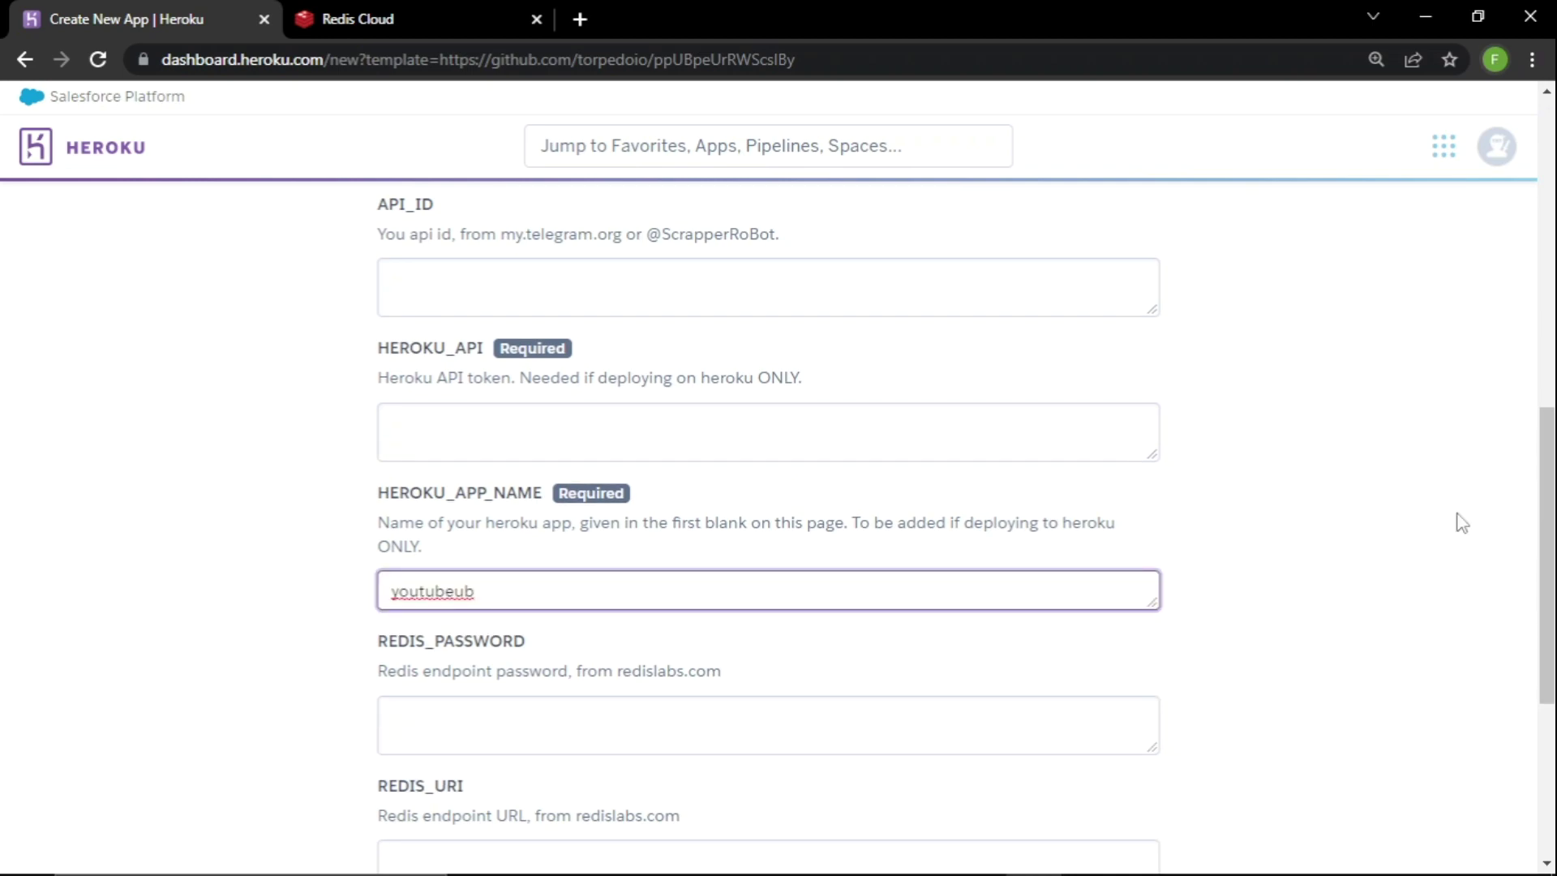
pyautogui.scroll(2, 1462, 523)
pyautogui.moveTo(683, 270); pyautogui.dragTo(798, 271)
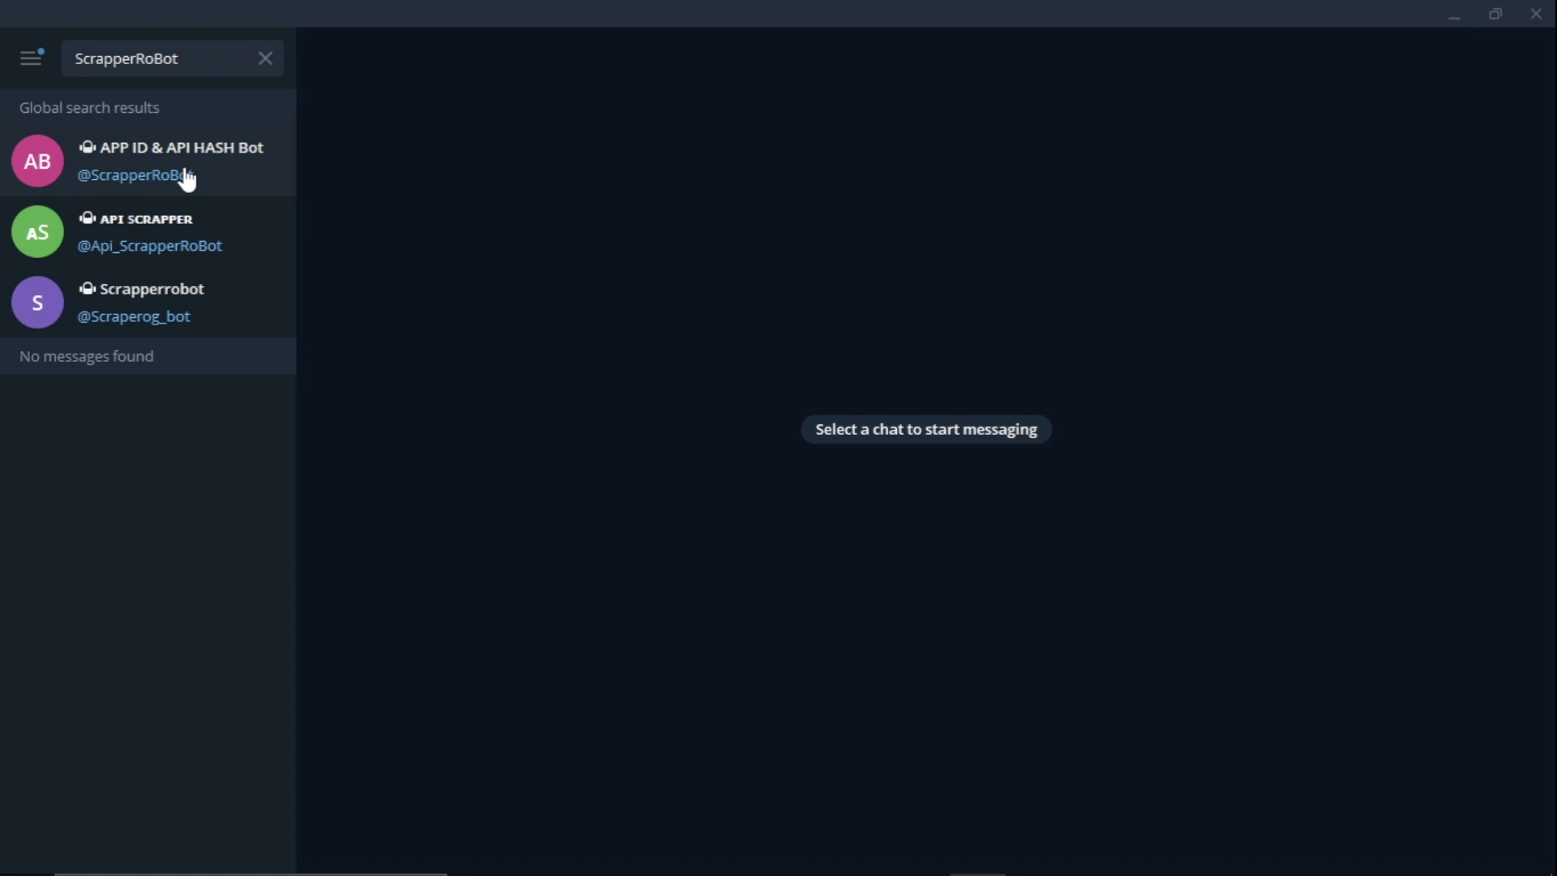
# Start the APP ID & API HASH Bot and send it the account's phone number
pyautogui.click(187, 178)
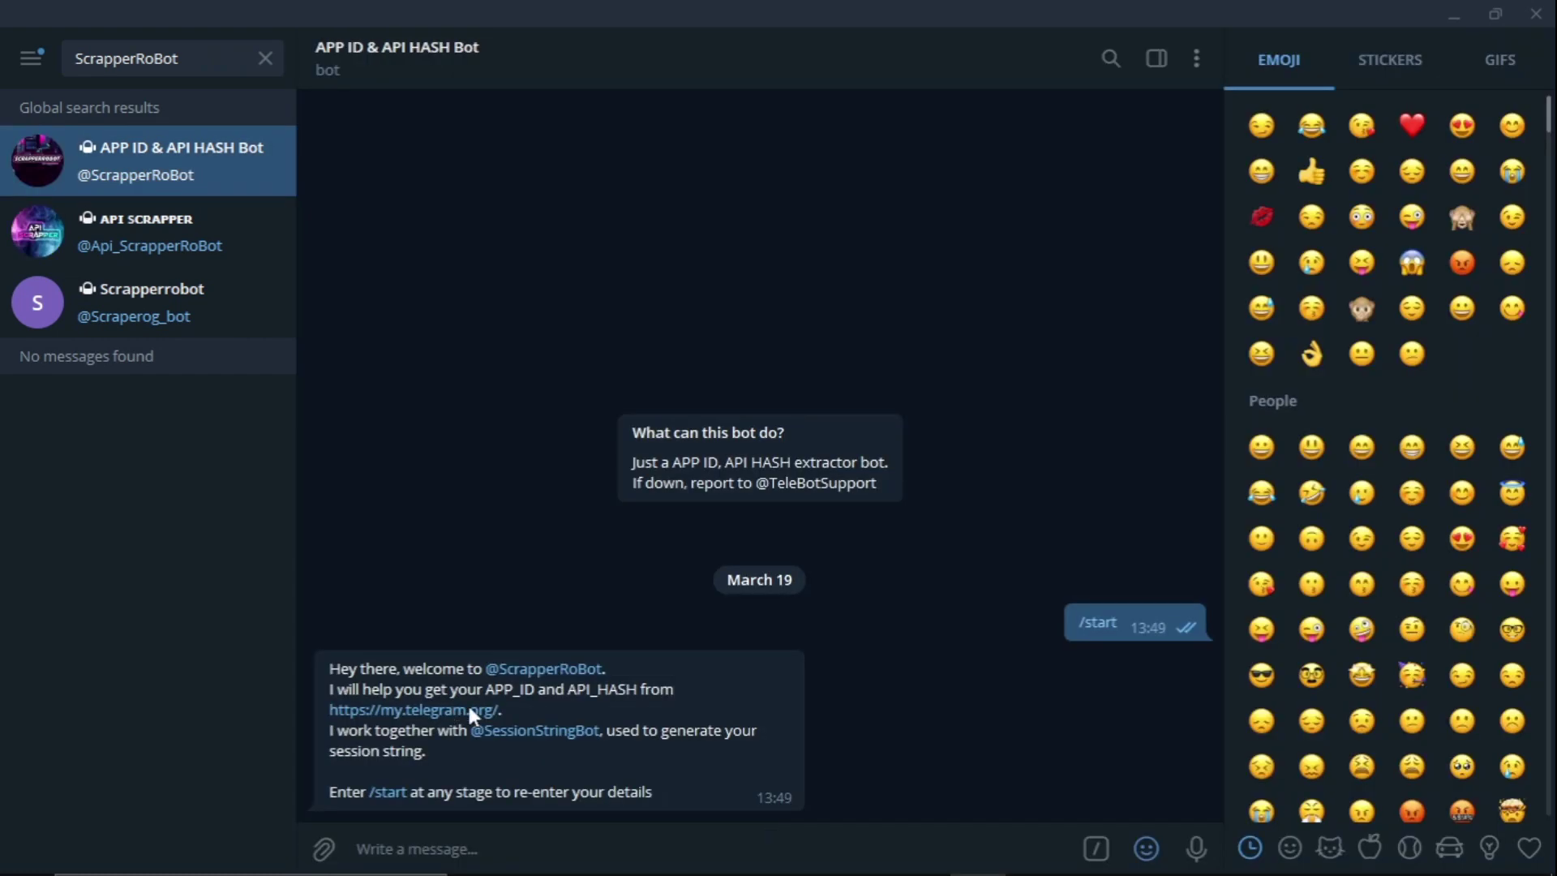
pyautogui.click(387, 791)
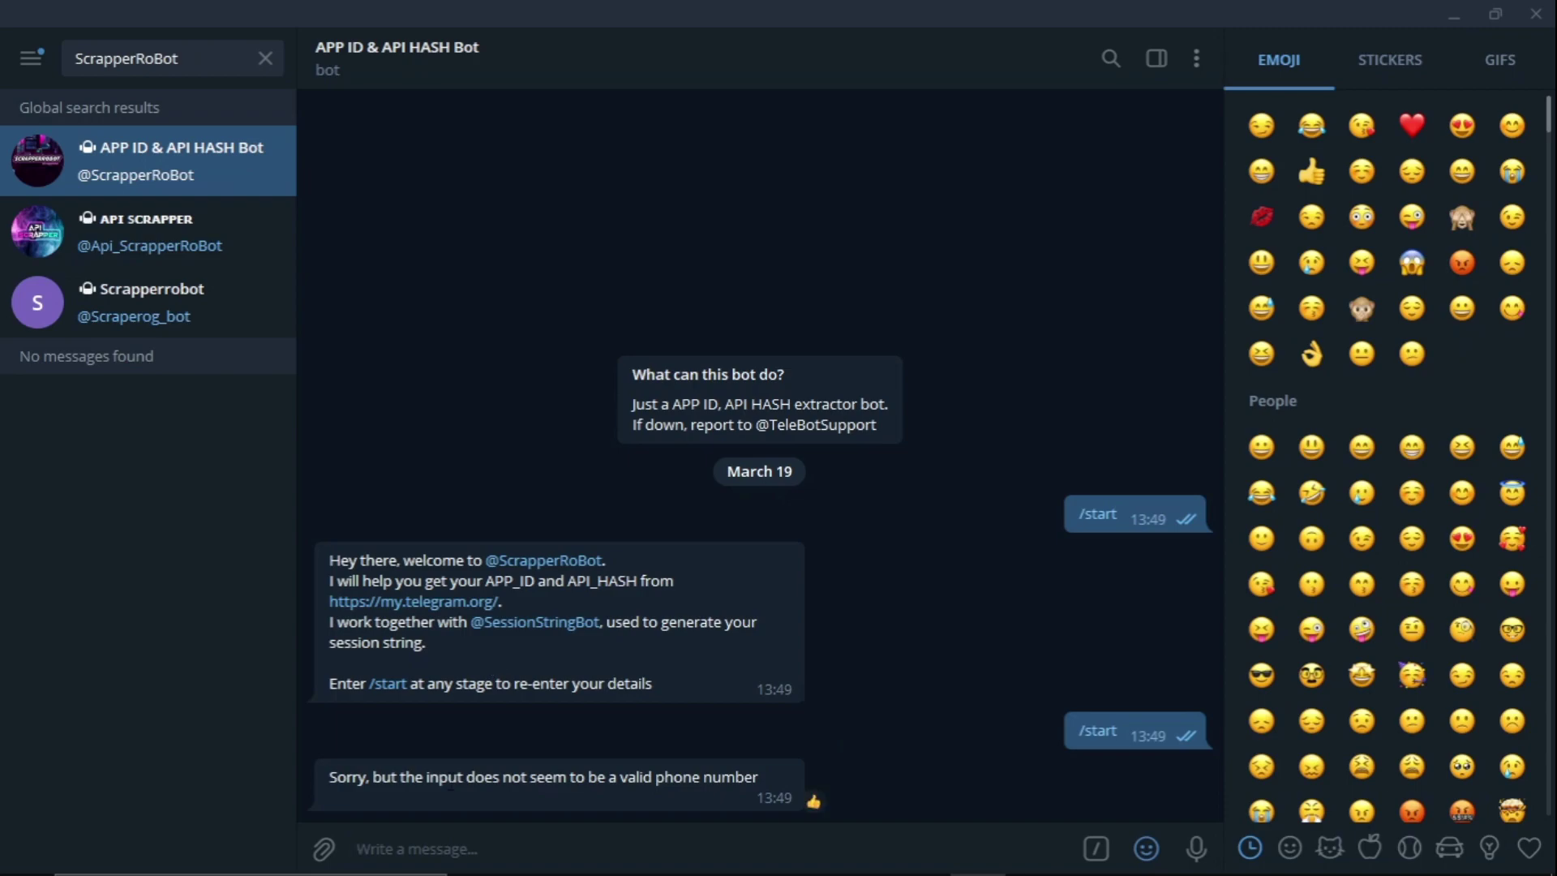
pyautogui.moveTo(624, 776); pyautogui.dragTo(761, 774)
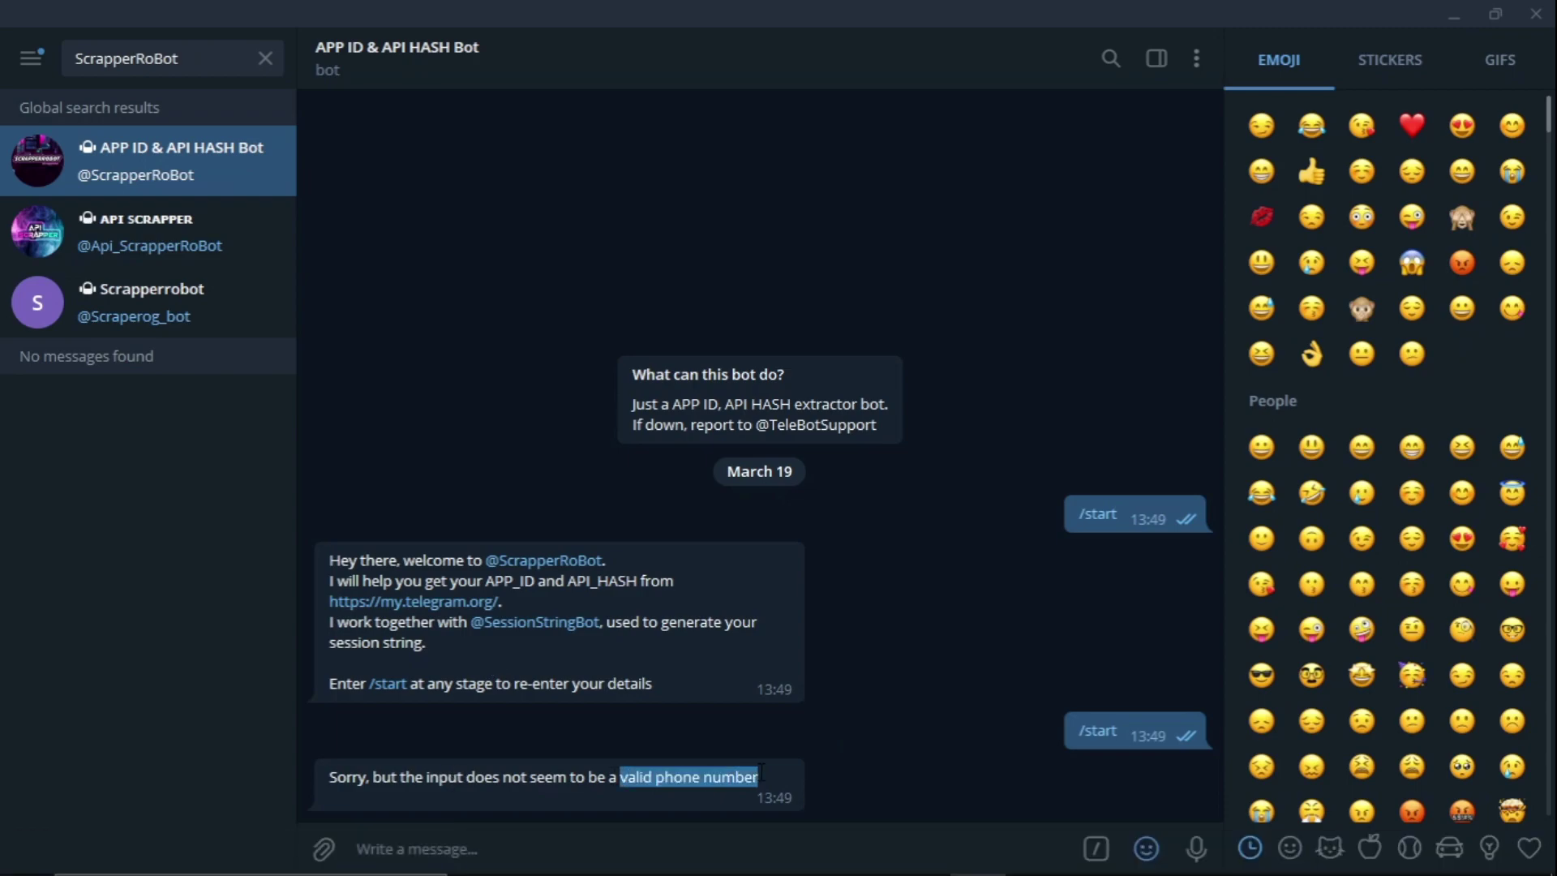
pyautogui.click(572, 837)
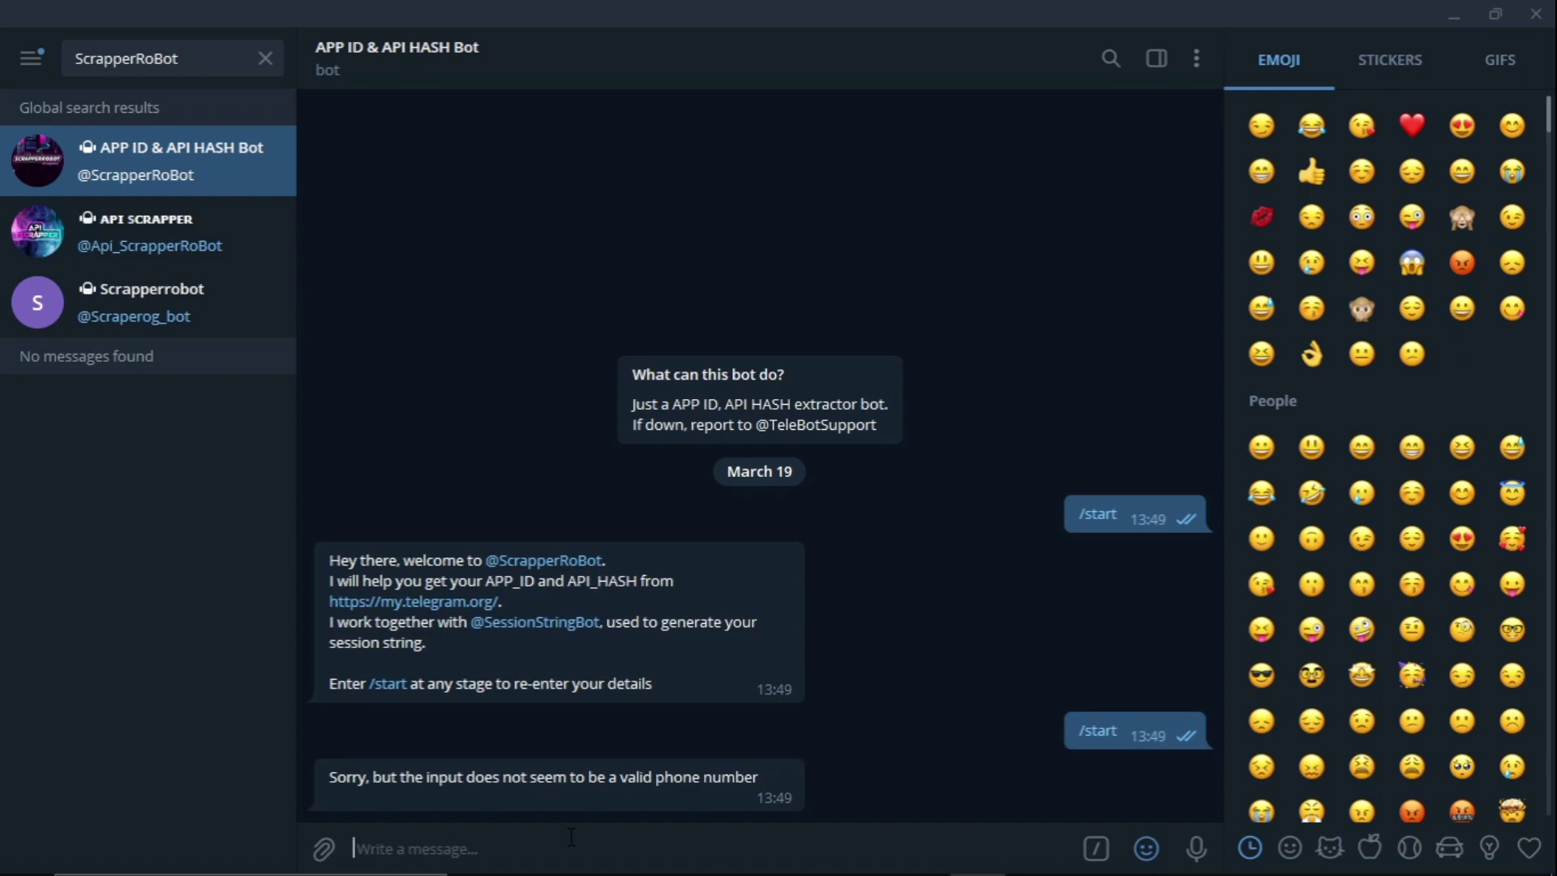
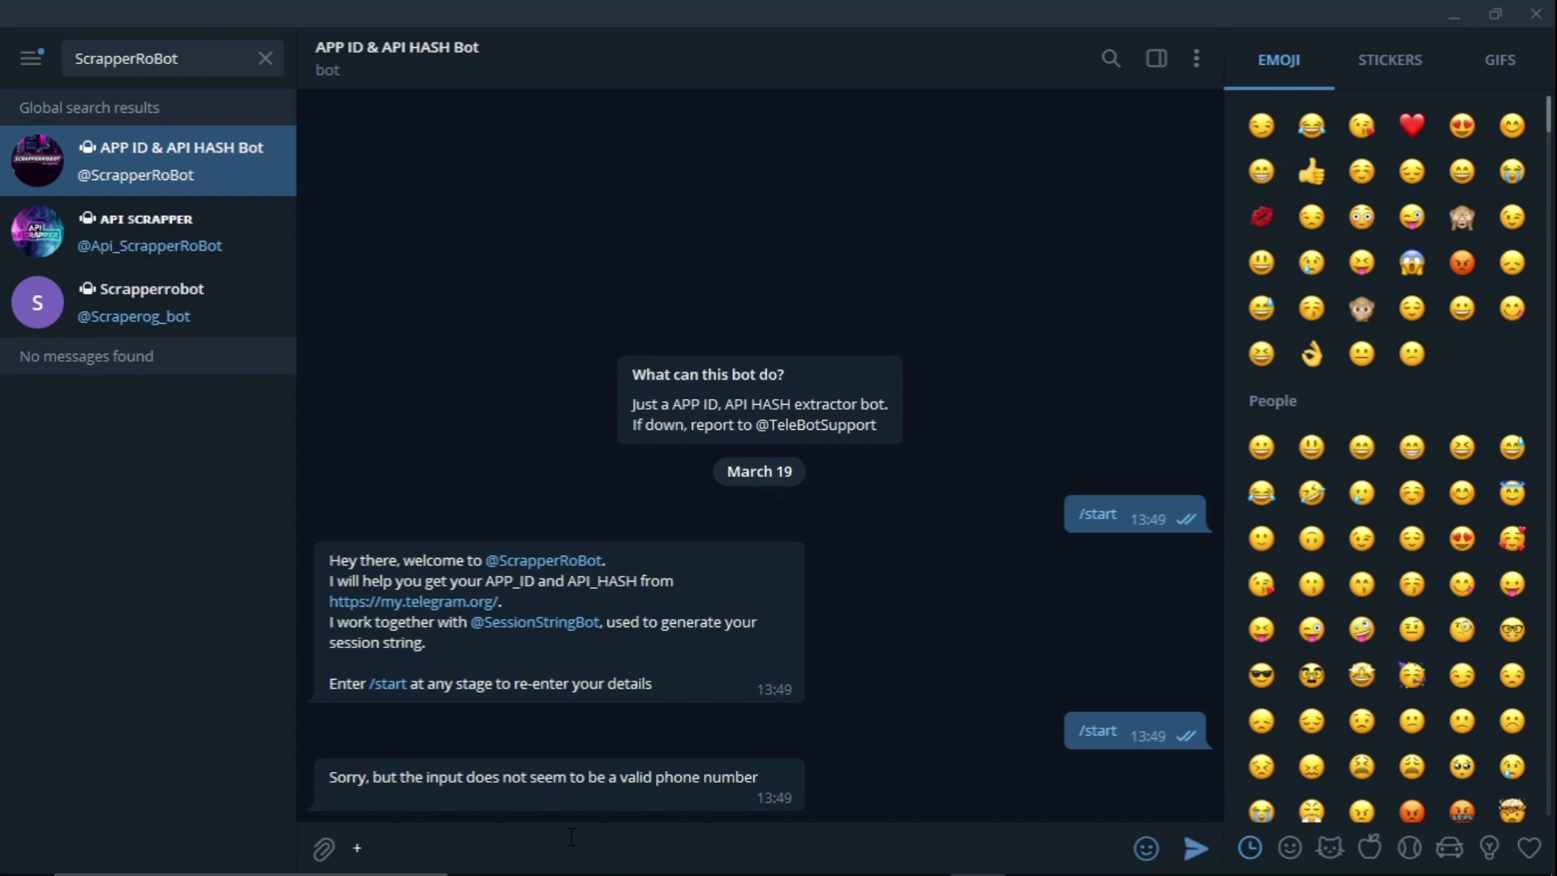
pyautogui.press('Return')
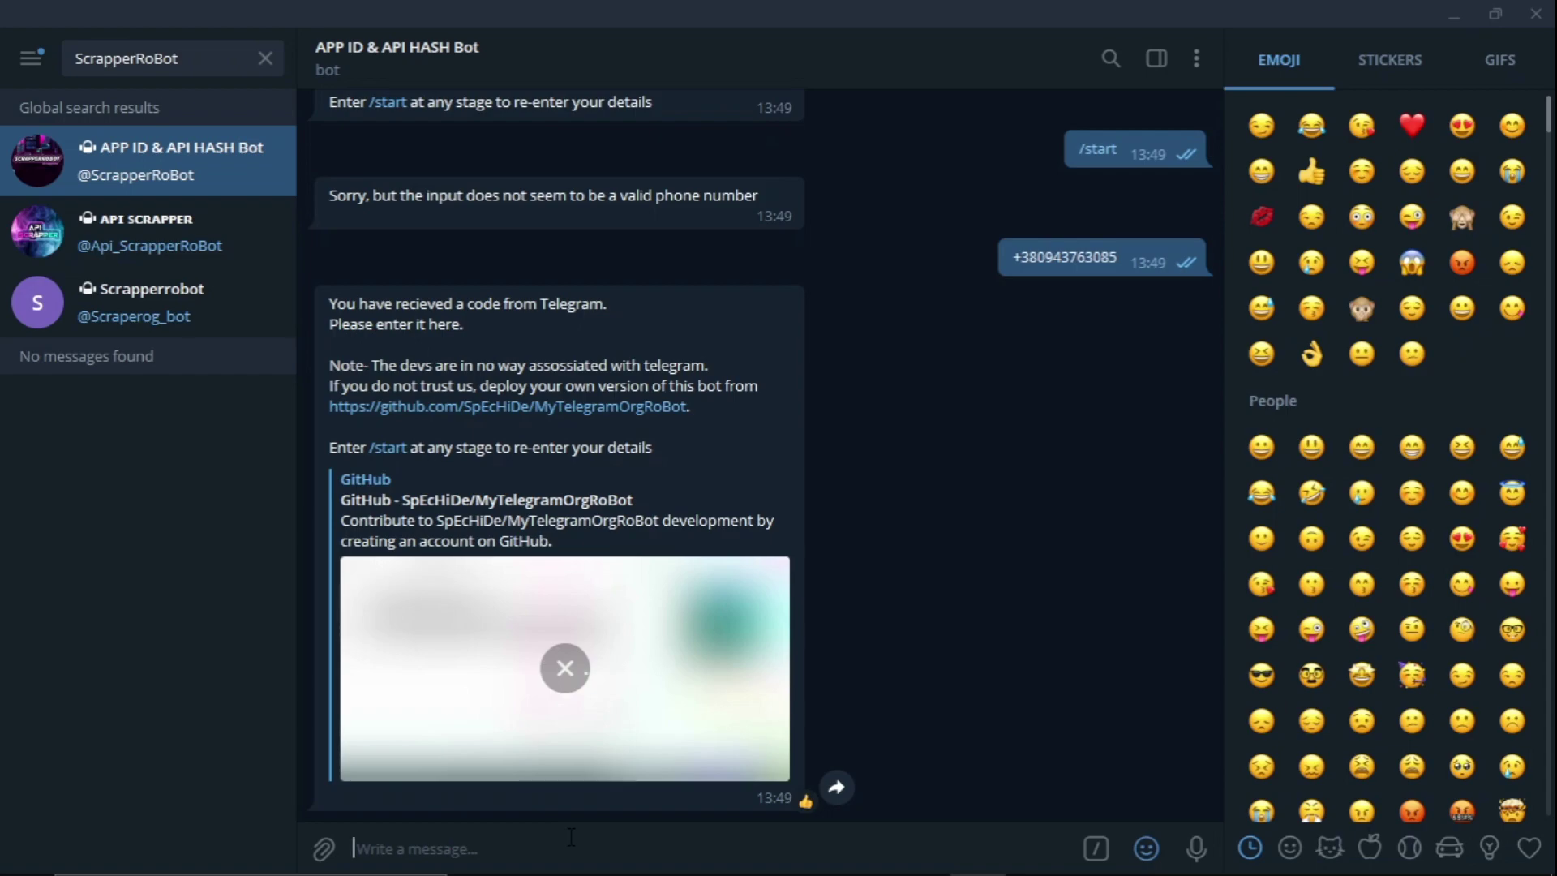
pyautogui.click(265, 57)
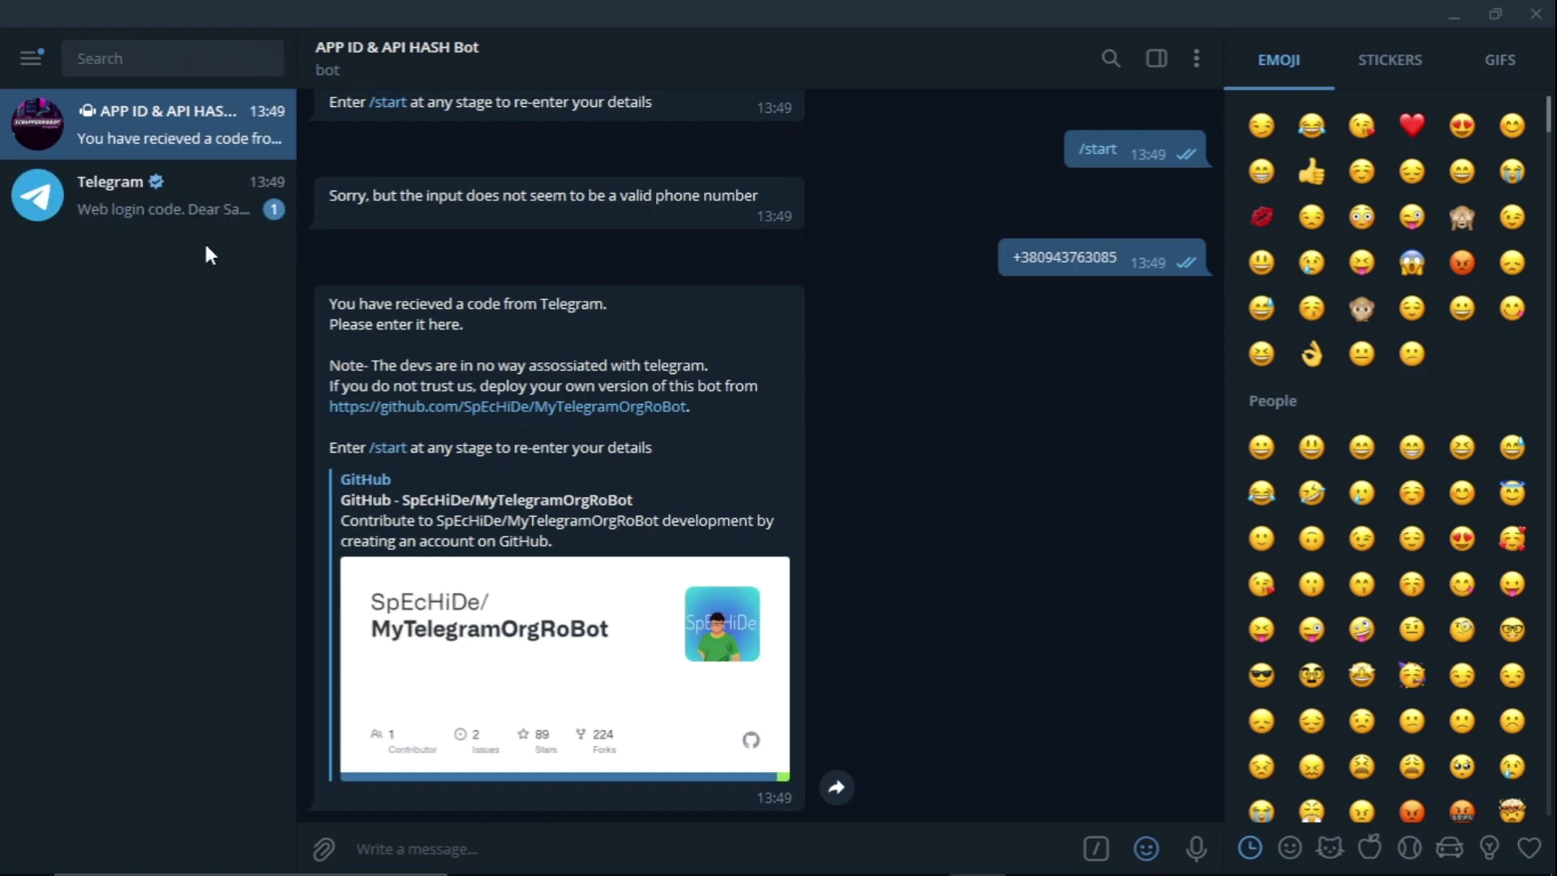
# Send the bot the web login code from Telegram's service messages, which fails
pyautogui.click(203, 213)
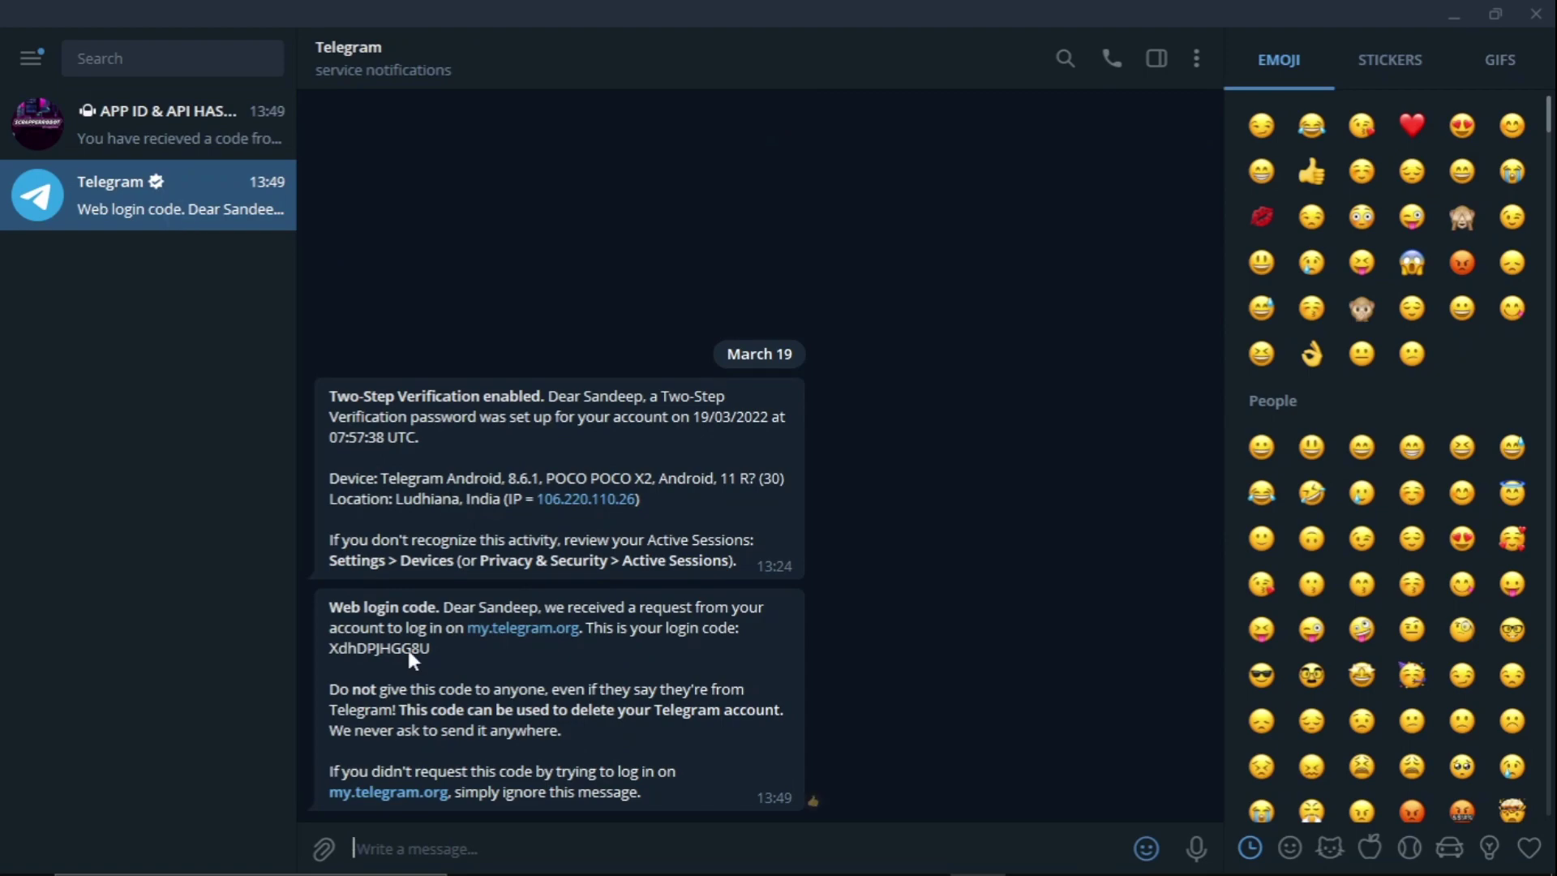
pyautogui.doubleClick(360, 649)
pyautogui.hotkey('ctrl', 'c')
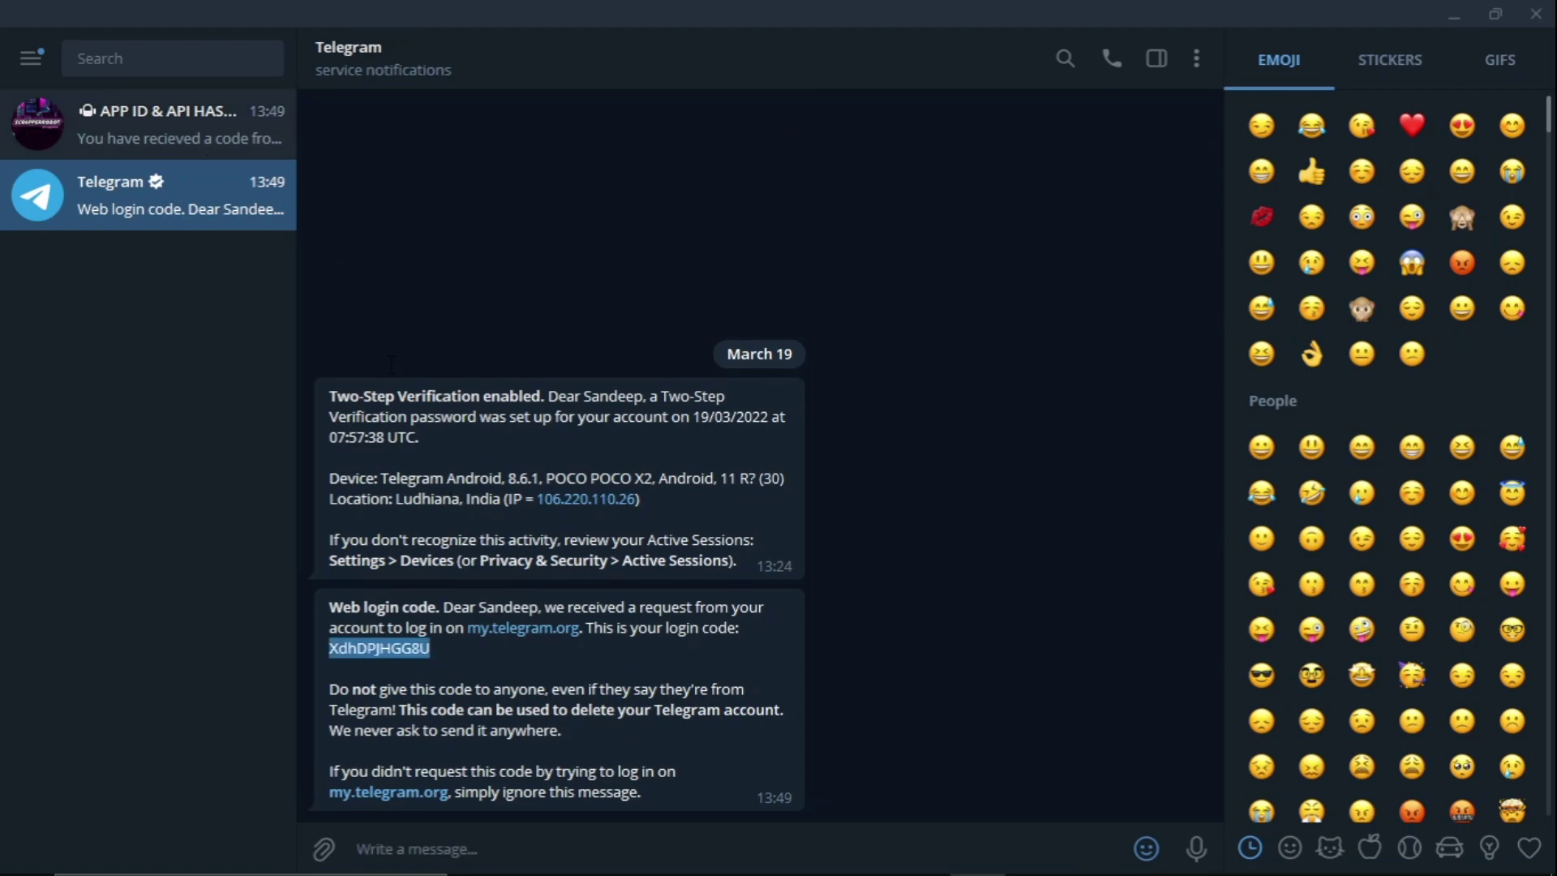
pyautogui.click(178, 122)
pyautogui.hotkey('ctrl', 'v')
pyautogui.press('Return')
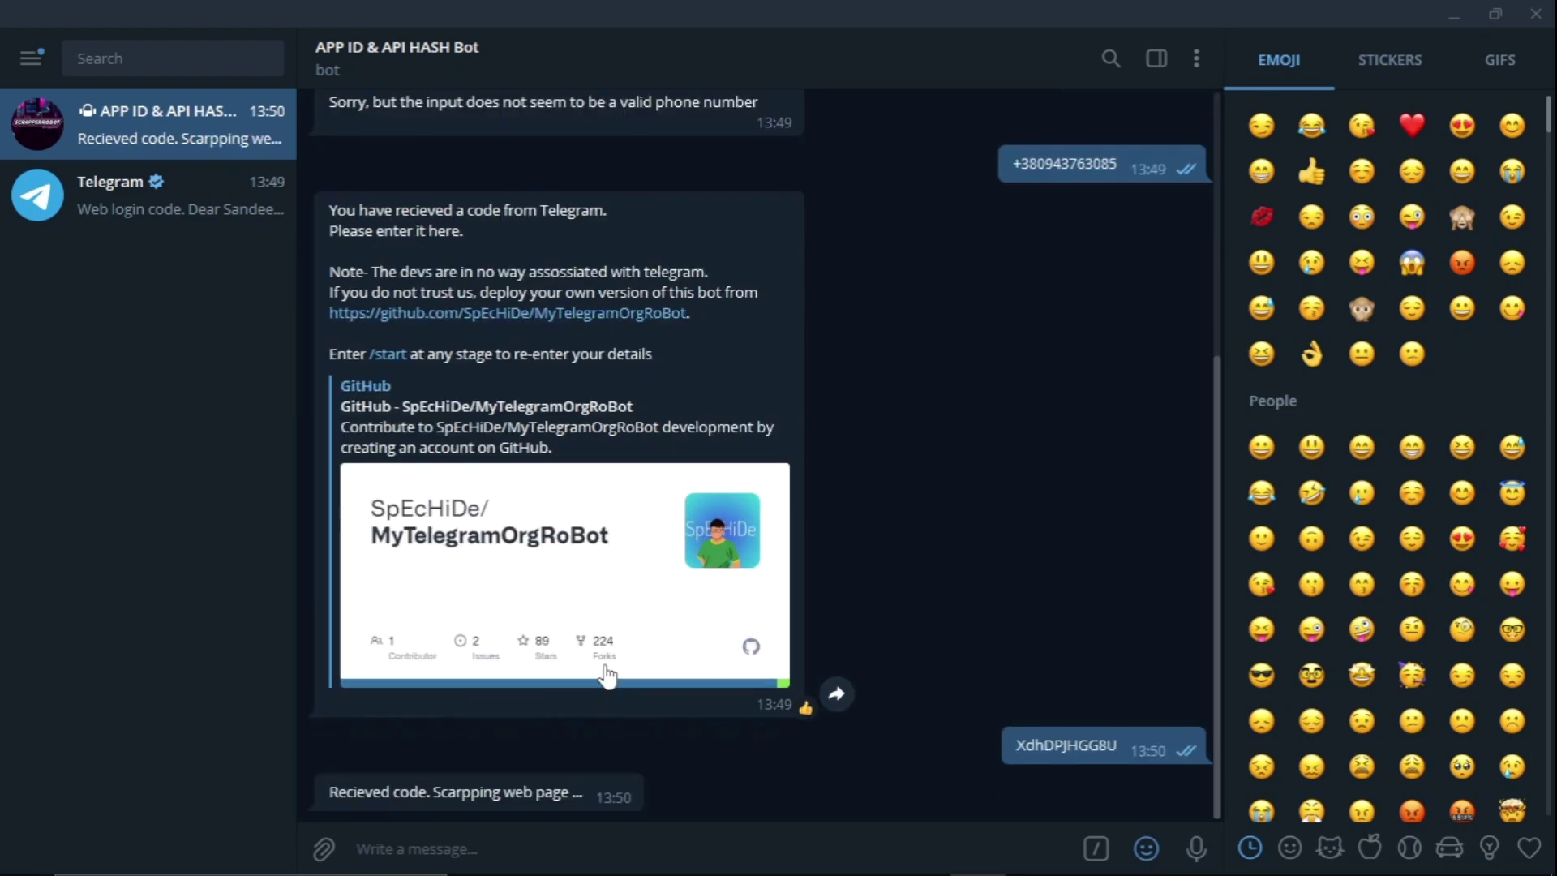
pyautogui.moveTo(496, 792); pyautogui.dragTo(643, 777)
pyautogui.scroll(5, 1122, 660)
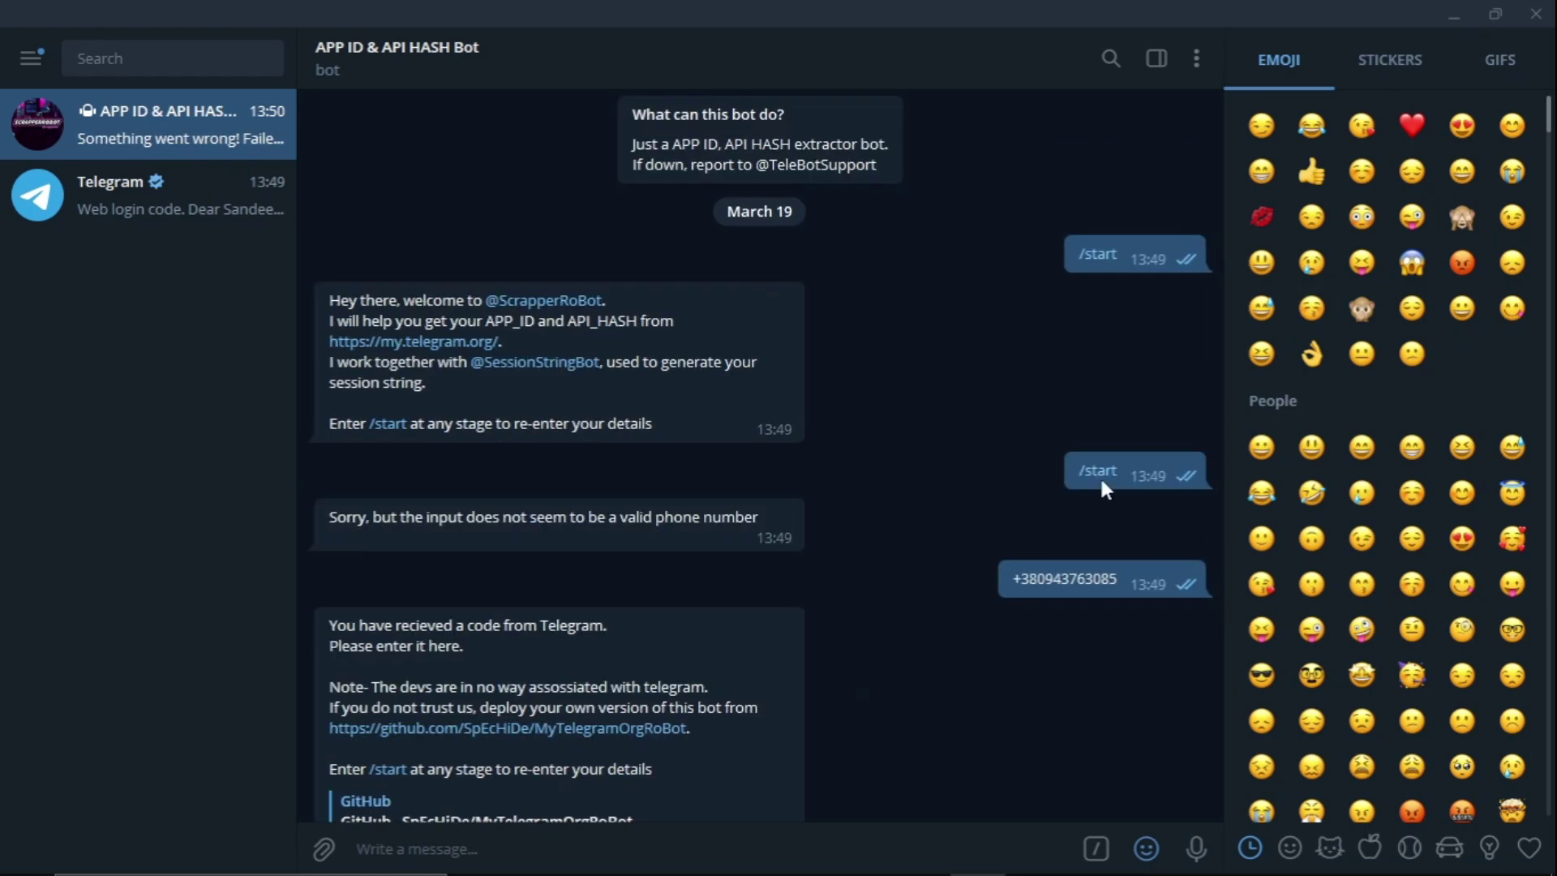
# Restart the bot and resend the account's phone number
pyautogui.click(1099, 467)
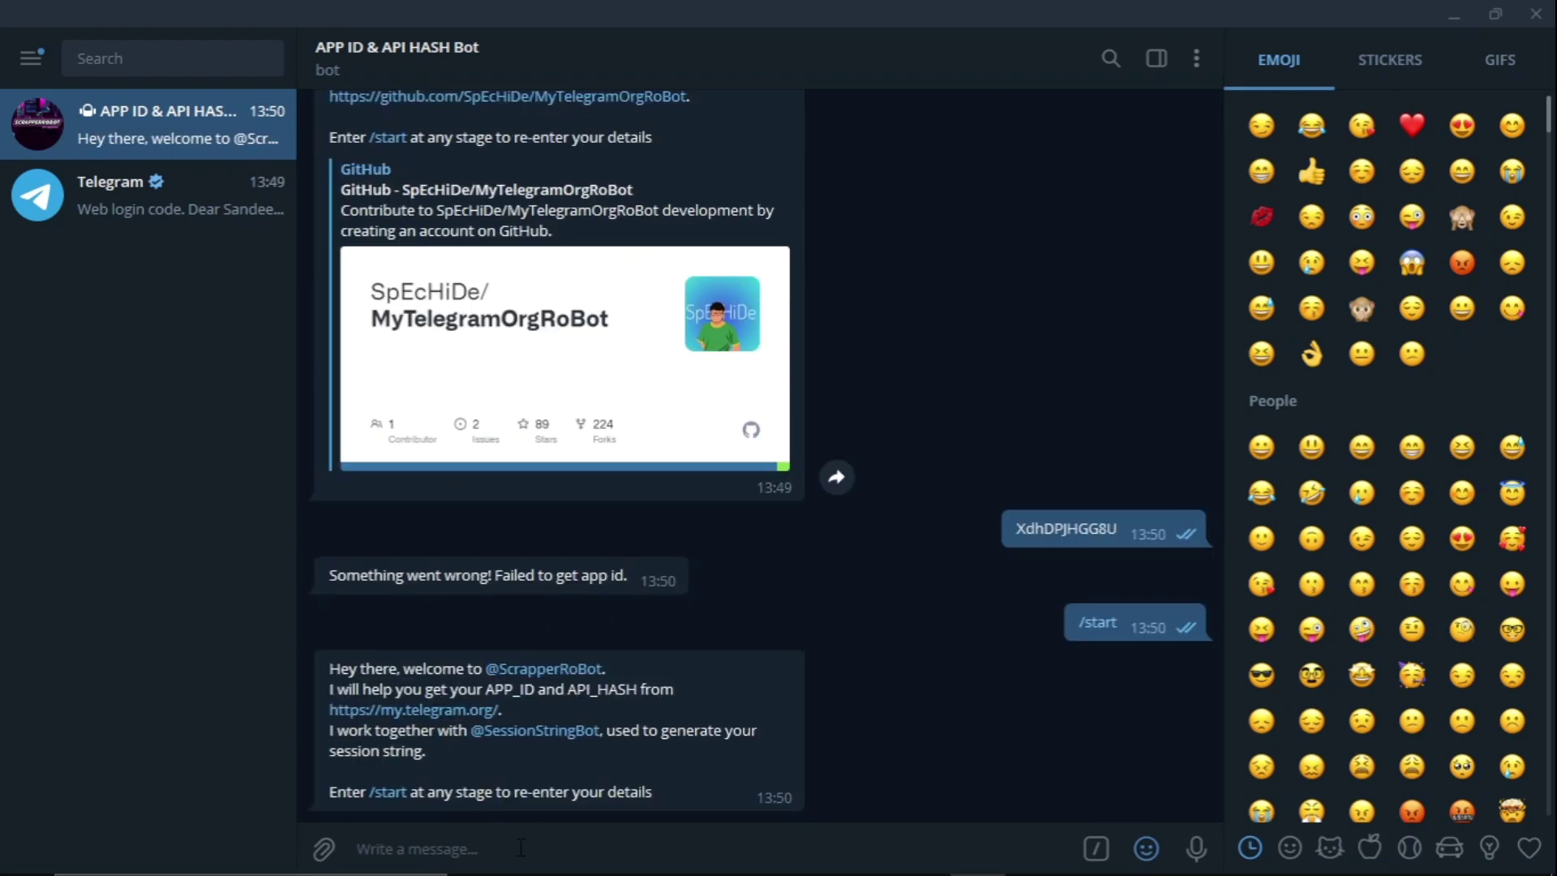
pyautogui.scroll(8, 1025, 625)
pyautogui.doubleClick(1082, 598)
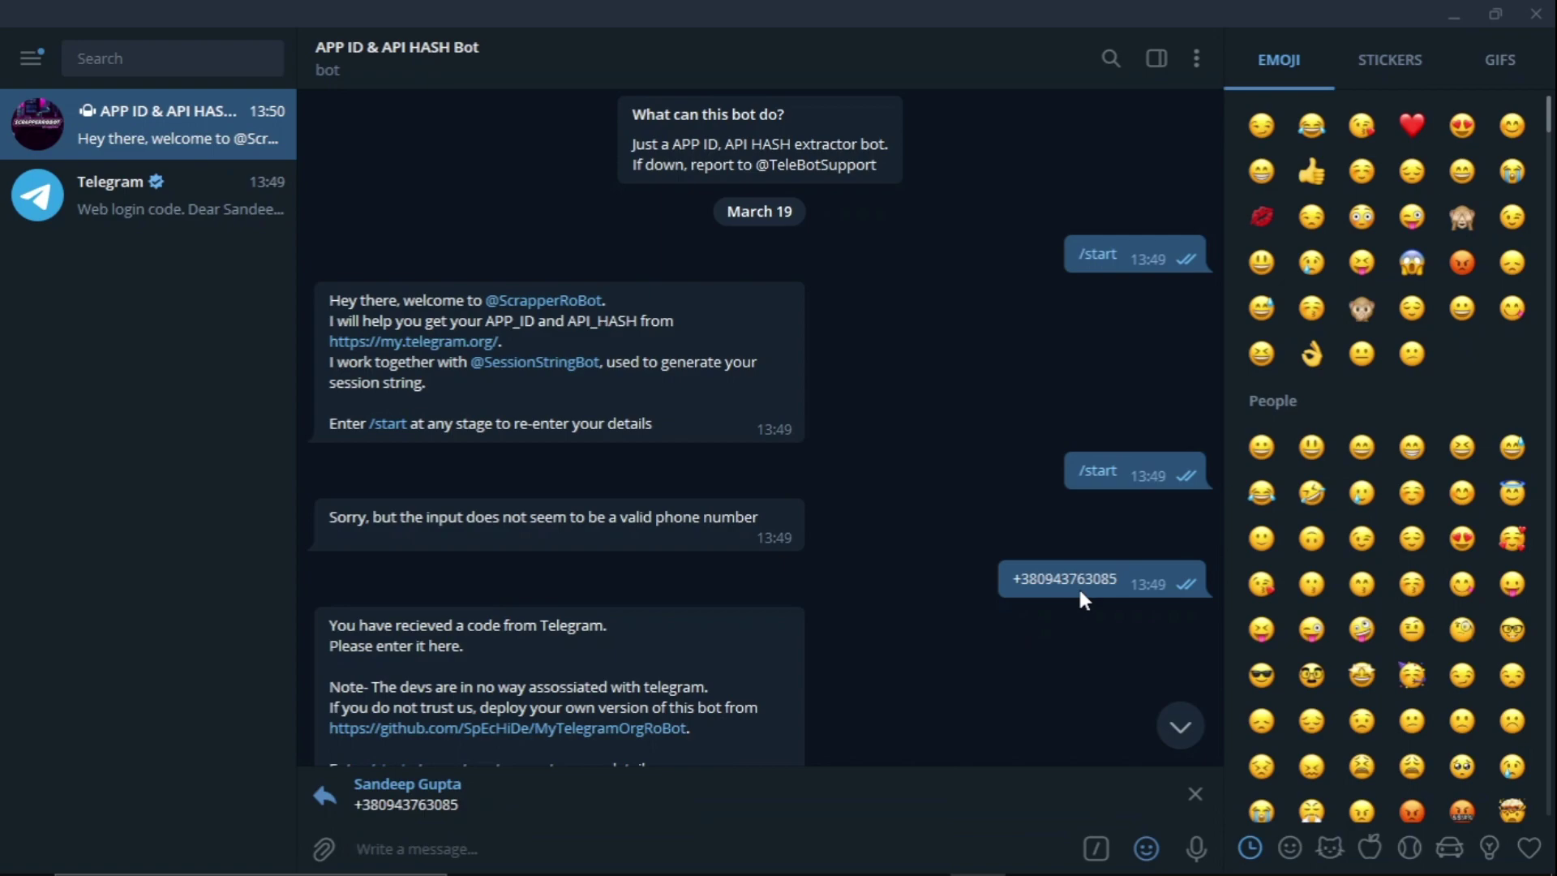
pyautogui.click(1196, 794)
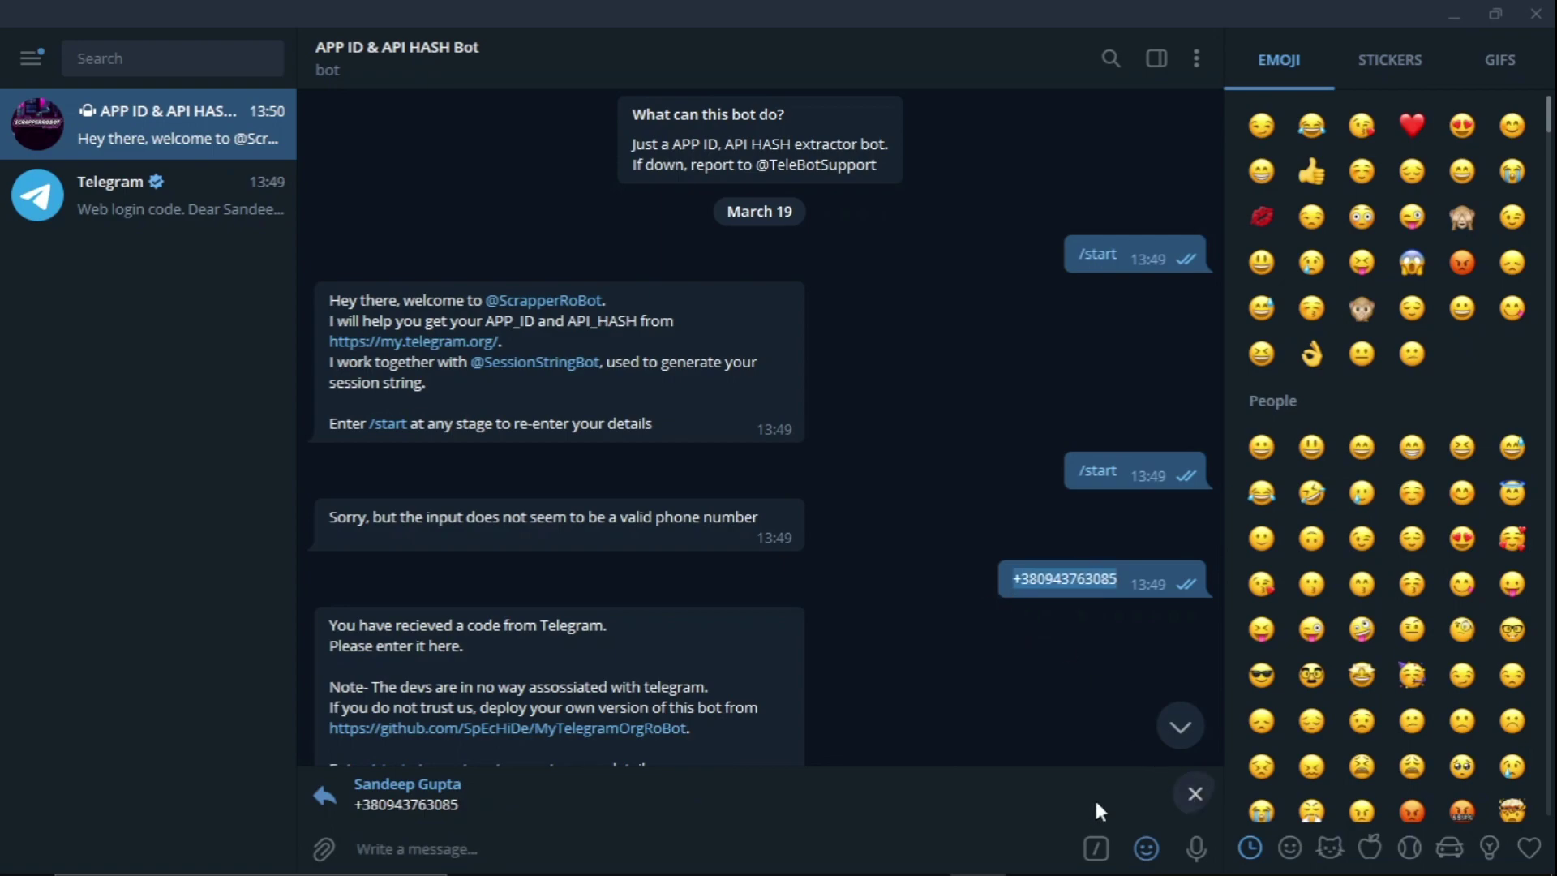
pyautogui.hotkey('ctrl', 'v')
pyautogui.press('Return')
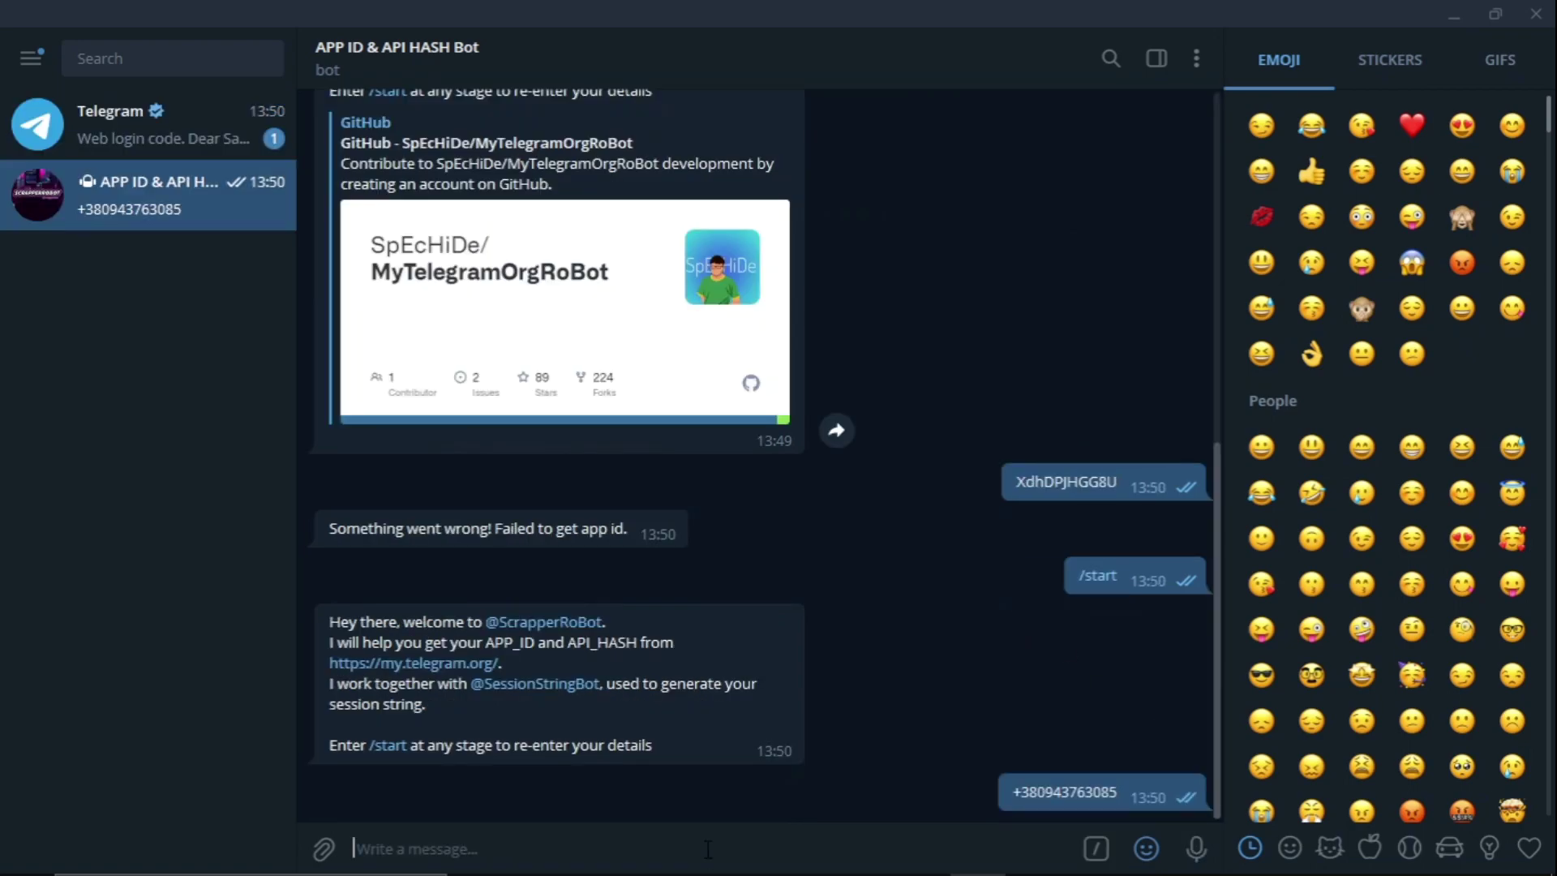
# Copy the new login code from the service messages and send it to the bot
pyautogui.click(195, 207)
pyautogui.moveTo(426, 647); pyautogui.dragTo(378, 654)
pyautogui.hotkey('ctrl', 'c')
pyautogui.click(146, 130)
pyautogui.hotkey('ctrl', 'v')
pyautogui.press('Return')
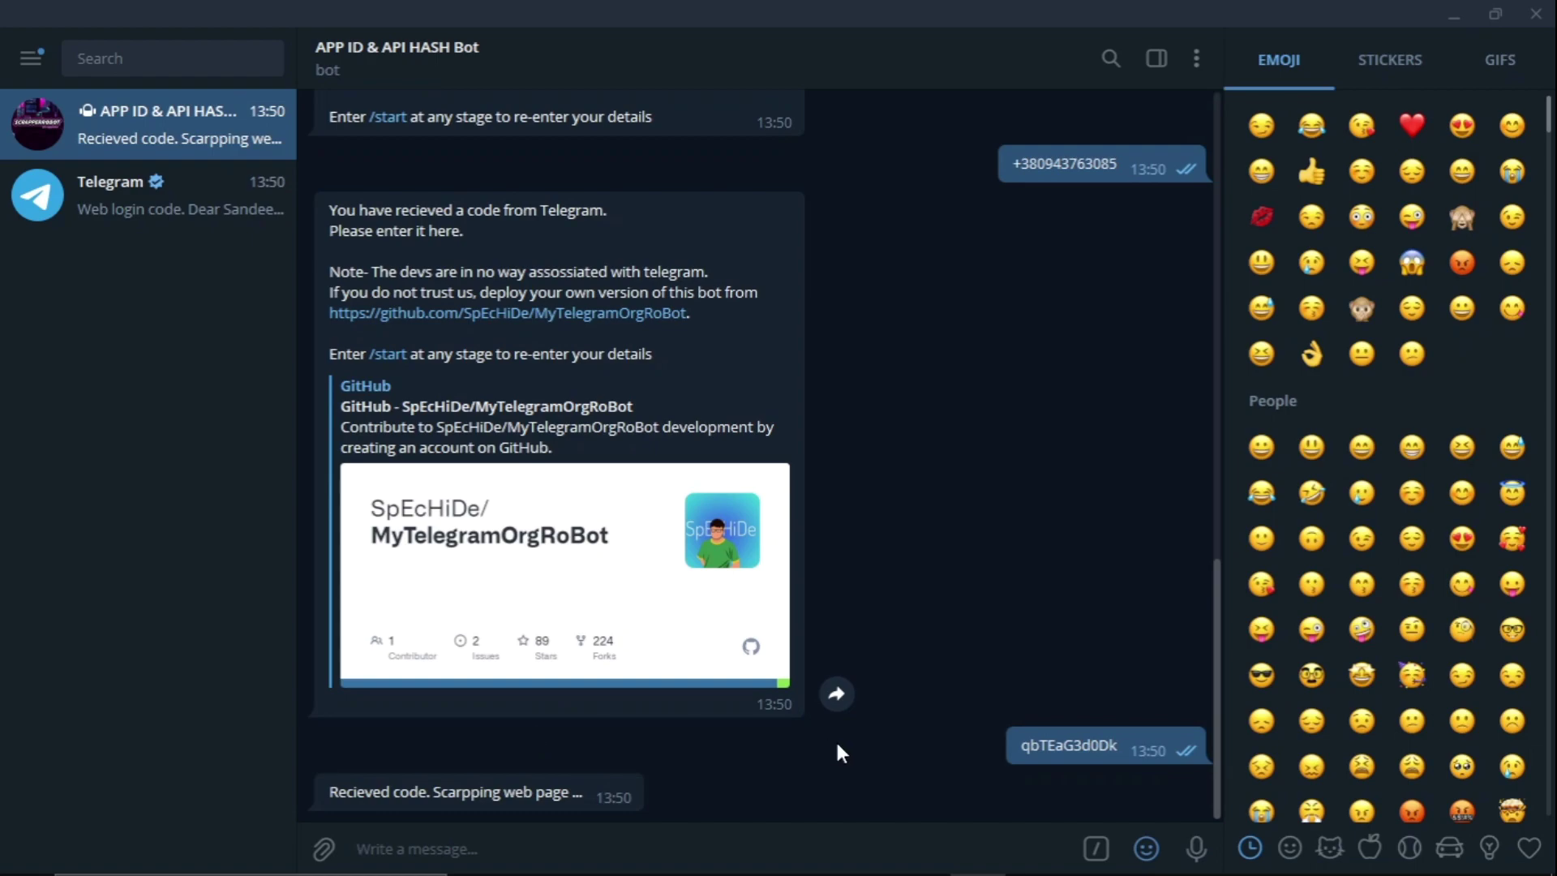
# Open telegram.org in a new tab and submit the phone number from clipboard history
pyautogui.click(1035, 855)
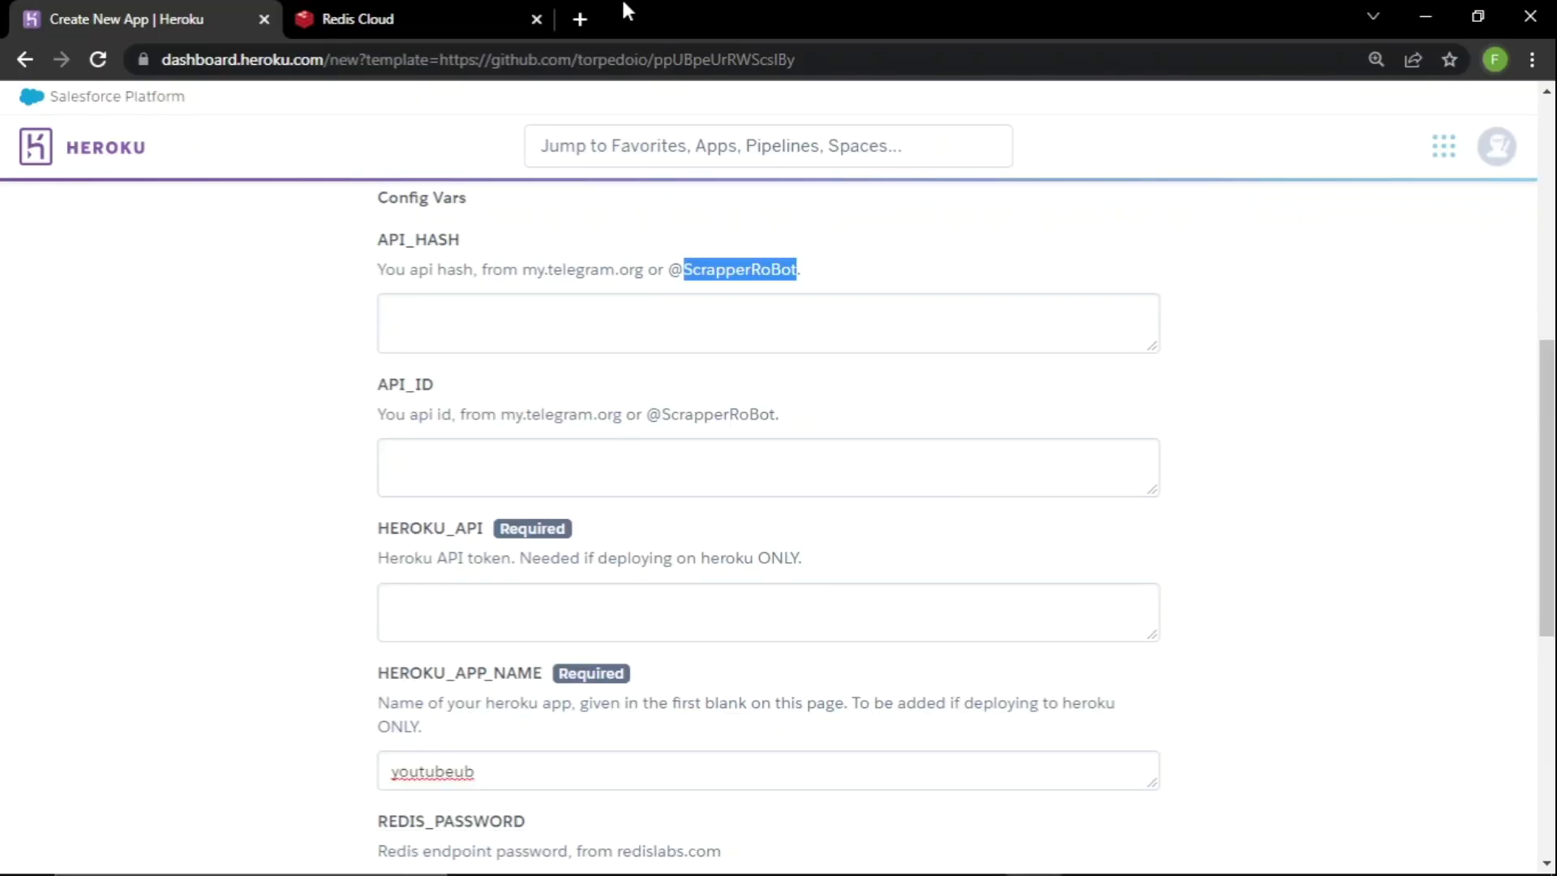
pyautogui.click(583, 17)
pyautogui.write('telegram')
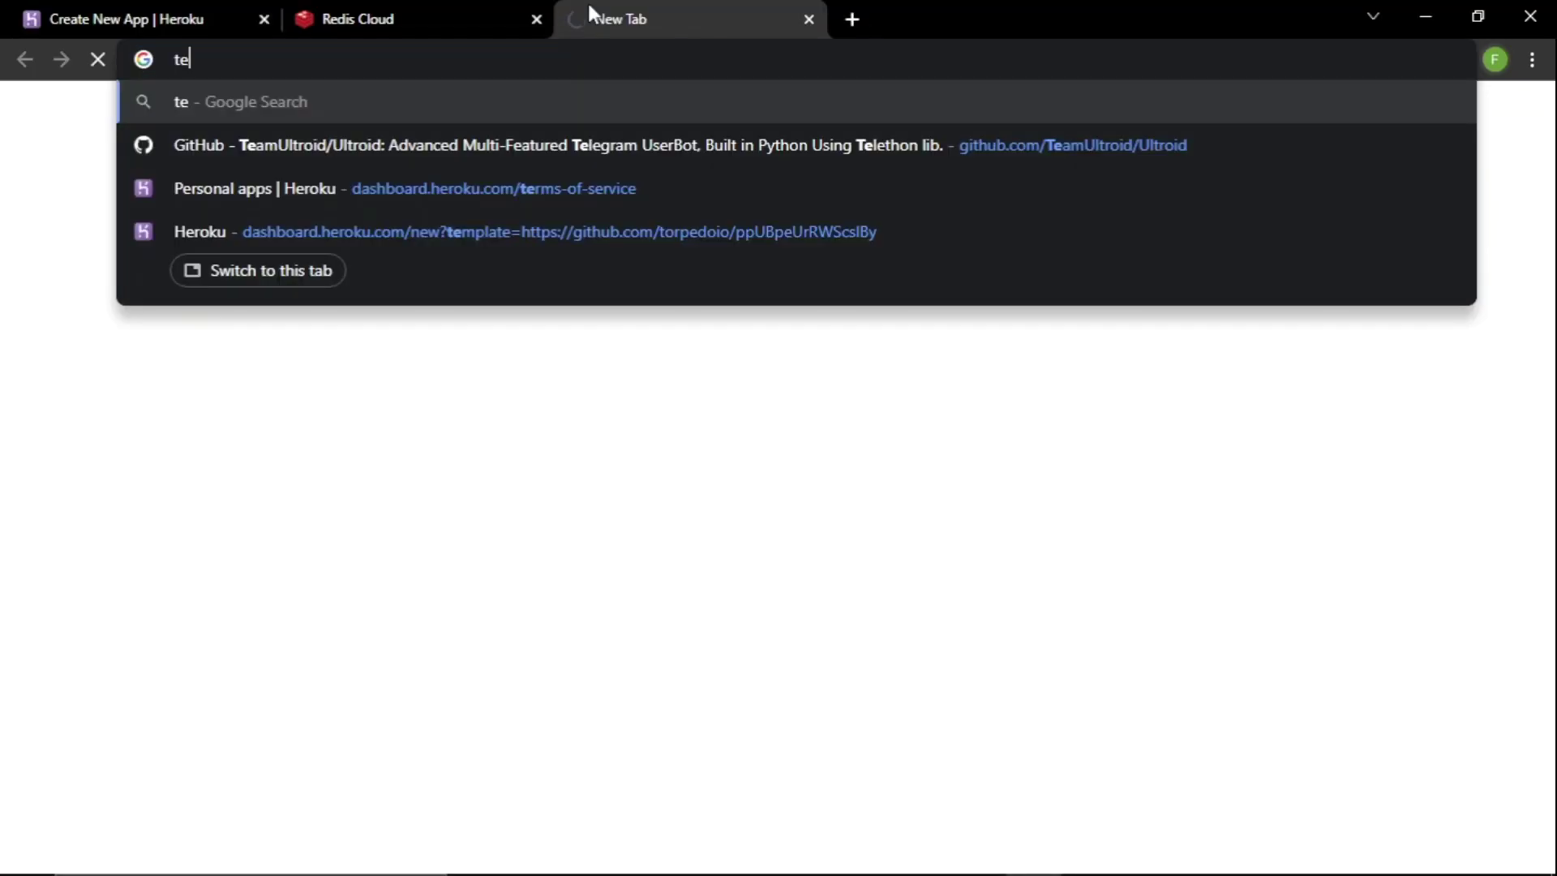
pyautogui.write('.org')
pyautogui.press('Return')
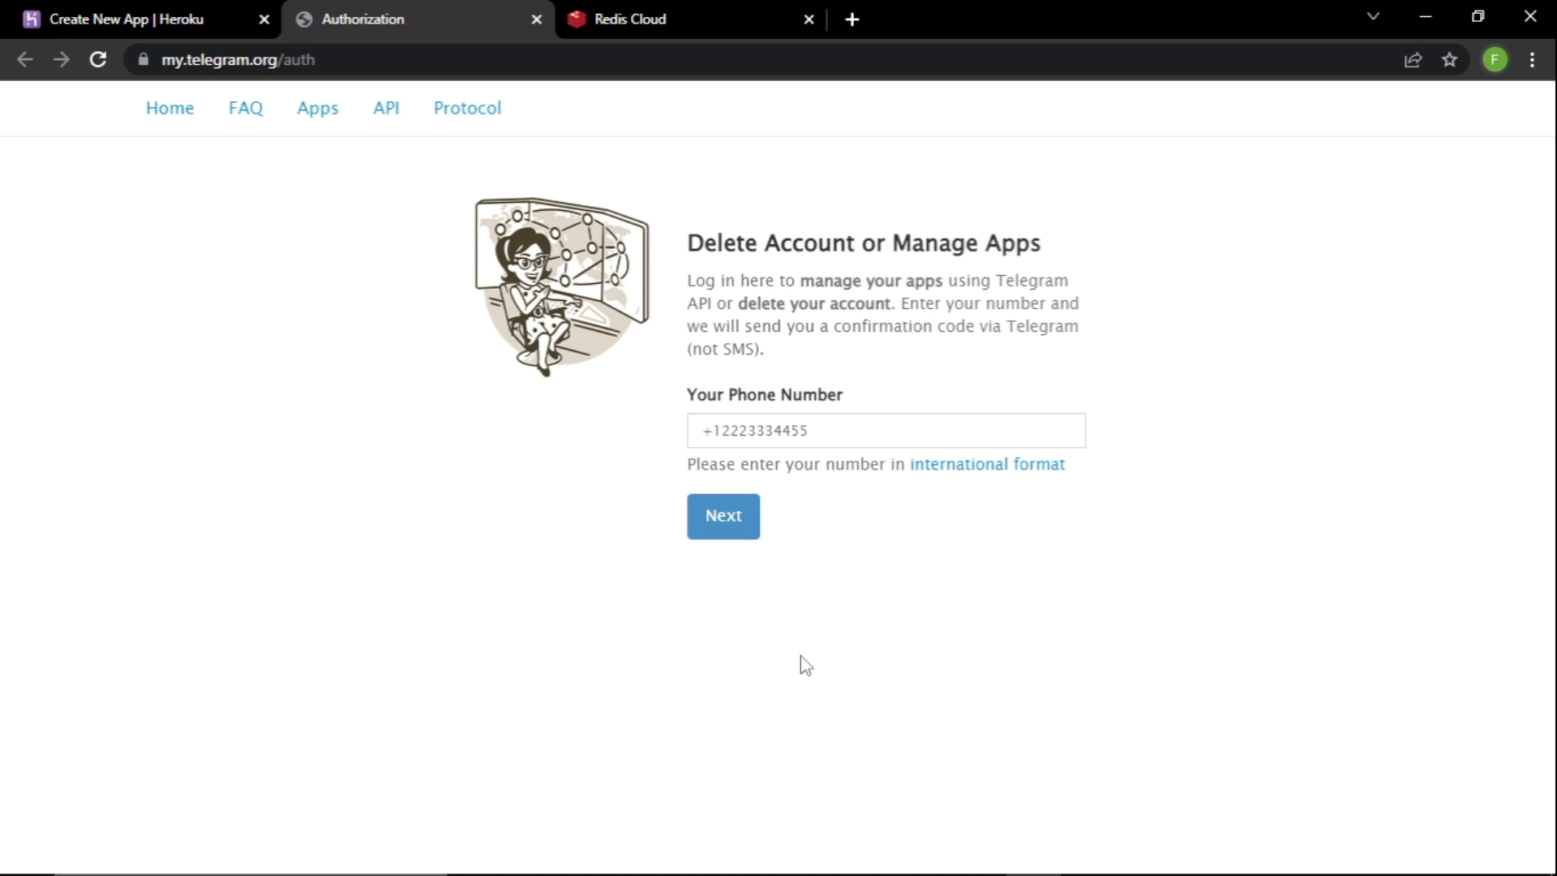
pyautogui.press('super+v')
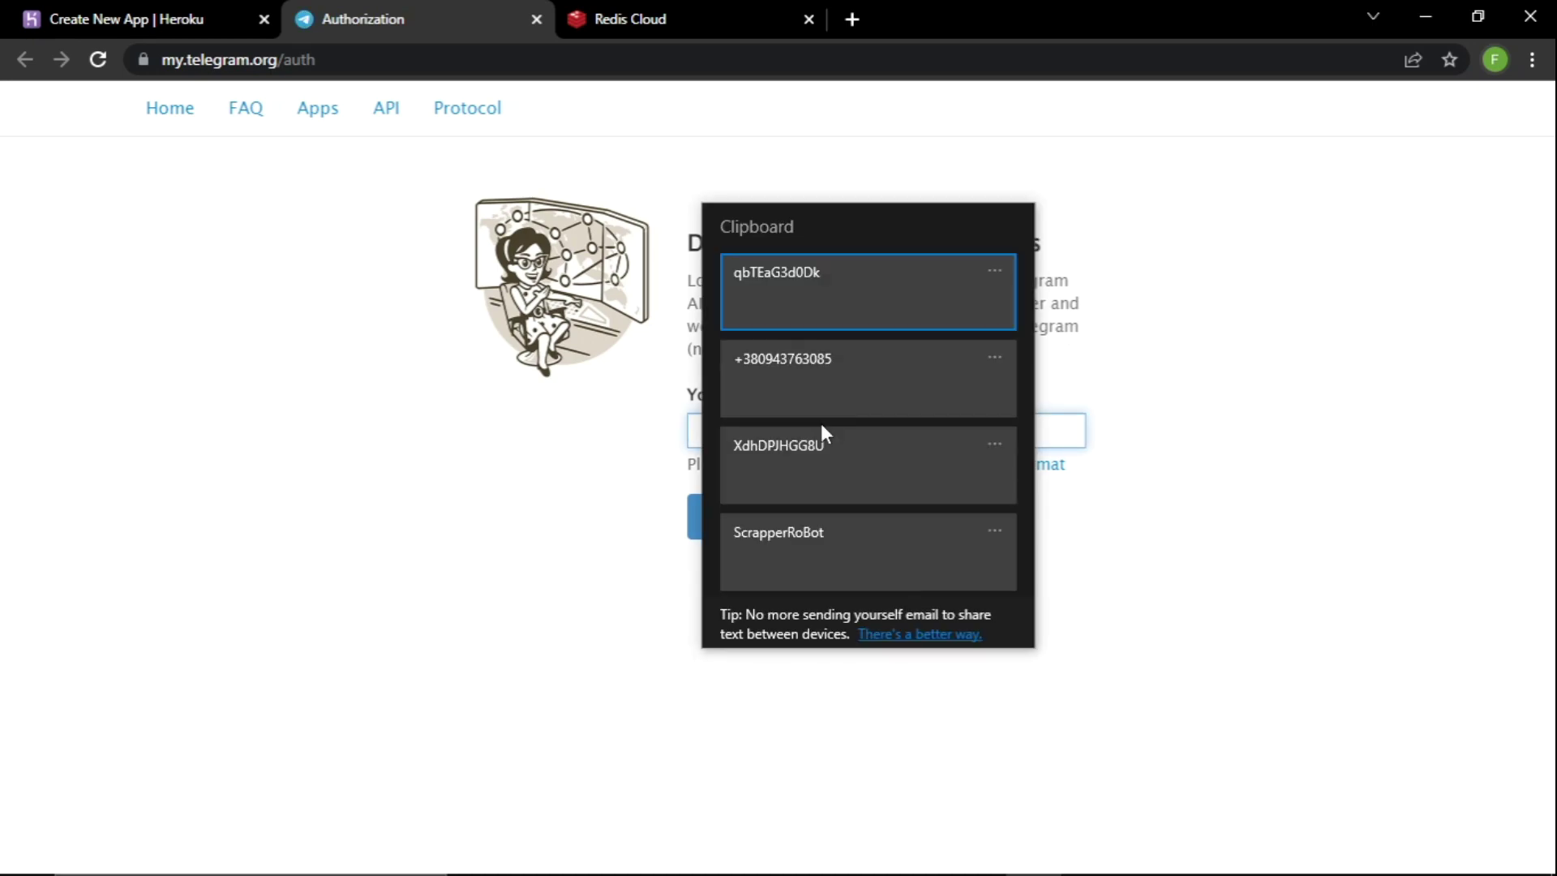
pyautogui.click(822, 373)
pyautogui.click(731, 519)
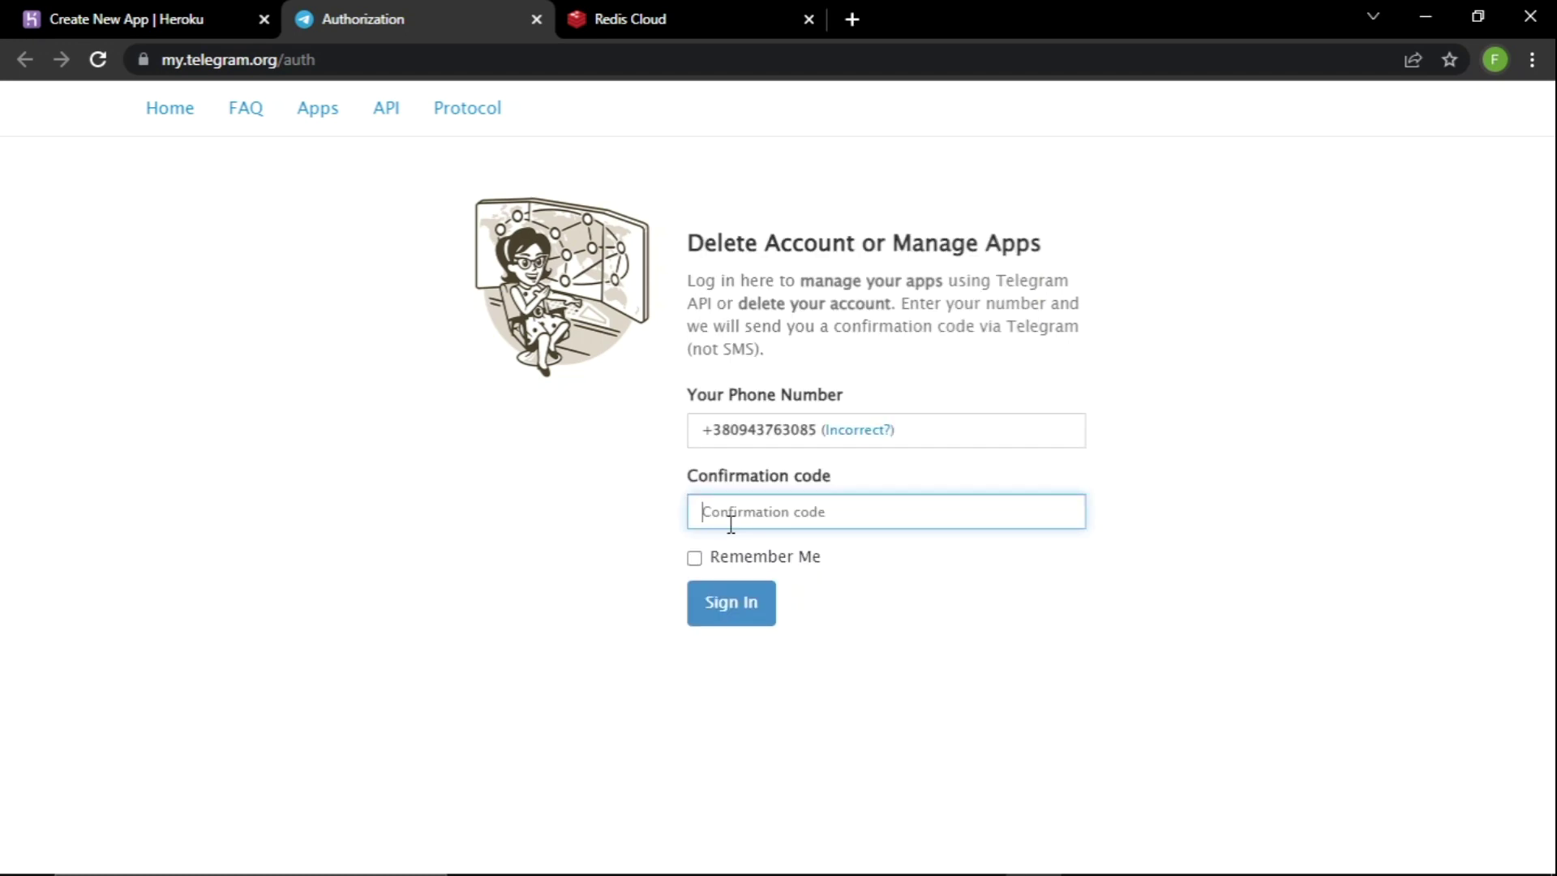
# Copy the confirmation code from Telegram and sign in with it
pyautogui.hotkey('alt', 'Tab')
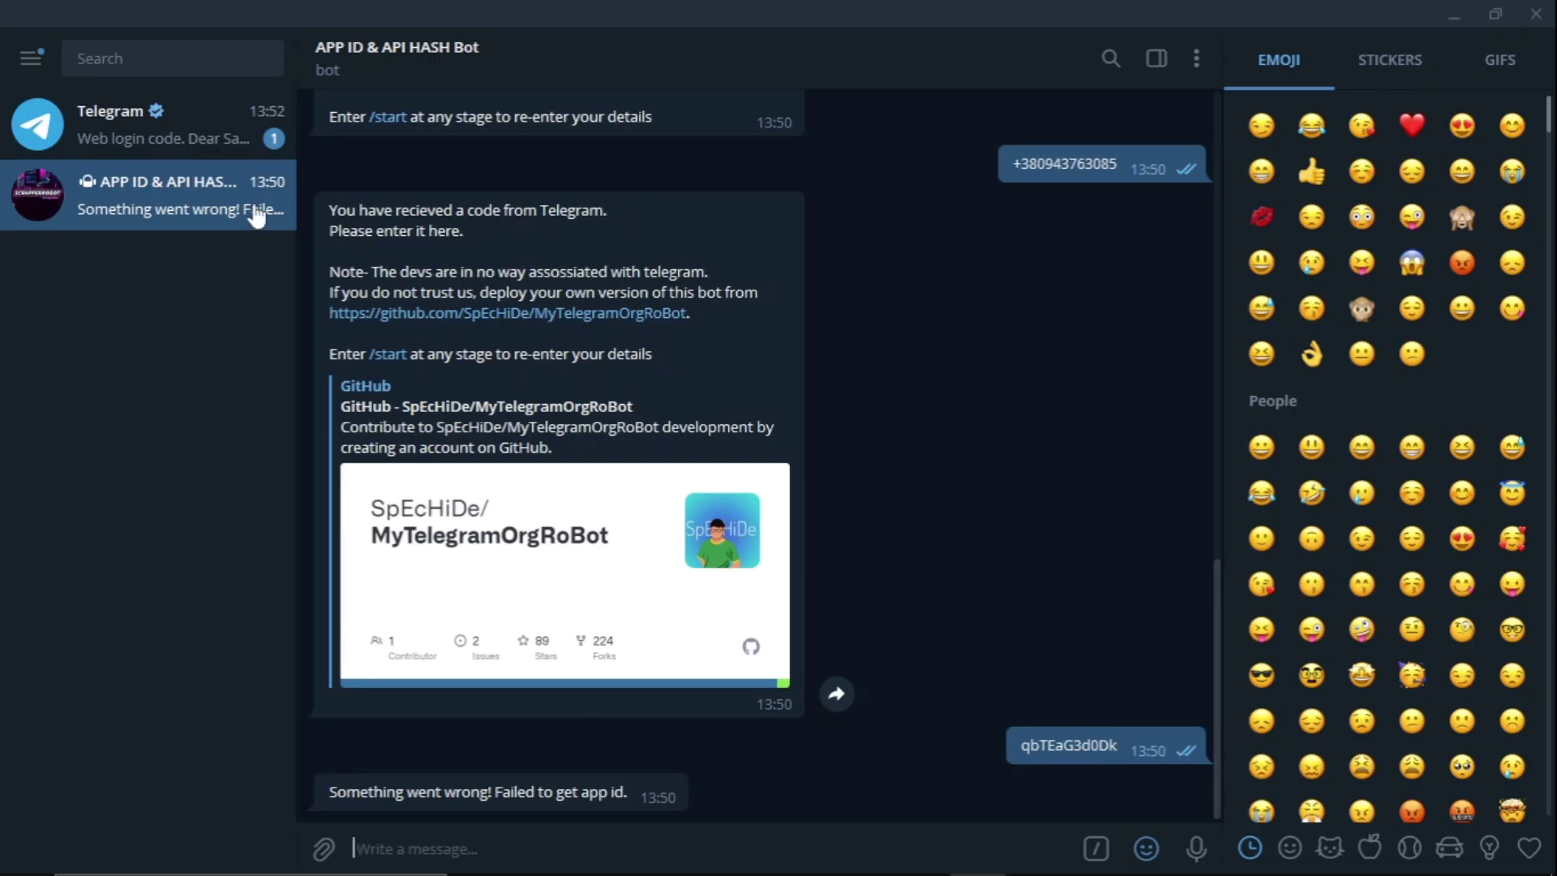
pyautogui.click(162, 123)
pyautogui.doubleClick(403, 648)
pyautogui.hotkey('ctrl', 'c')
pyautogui.hotkey('alt', 'Tab')
pyautogui.hotkey('ctrl', 'v')
pyautogui.click(717, 613)
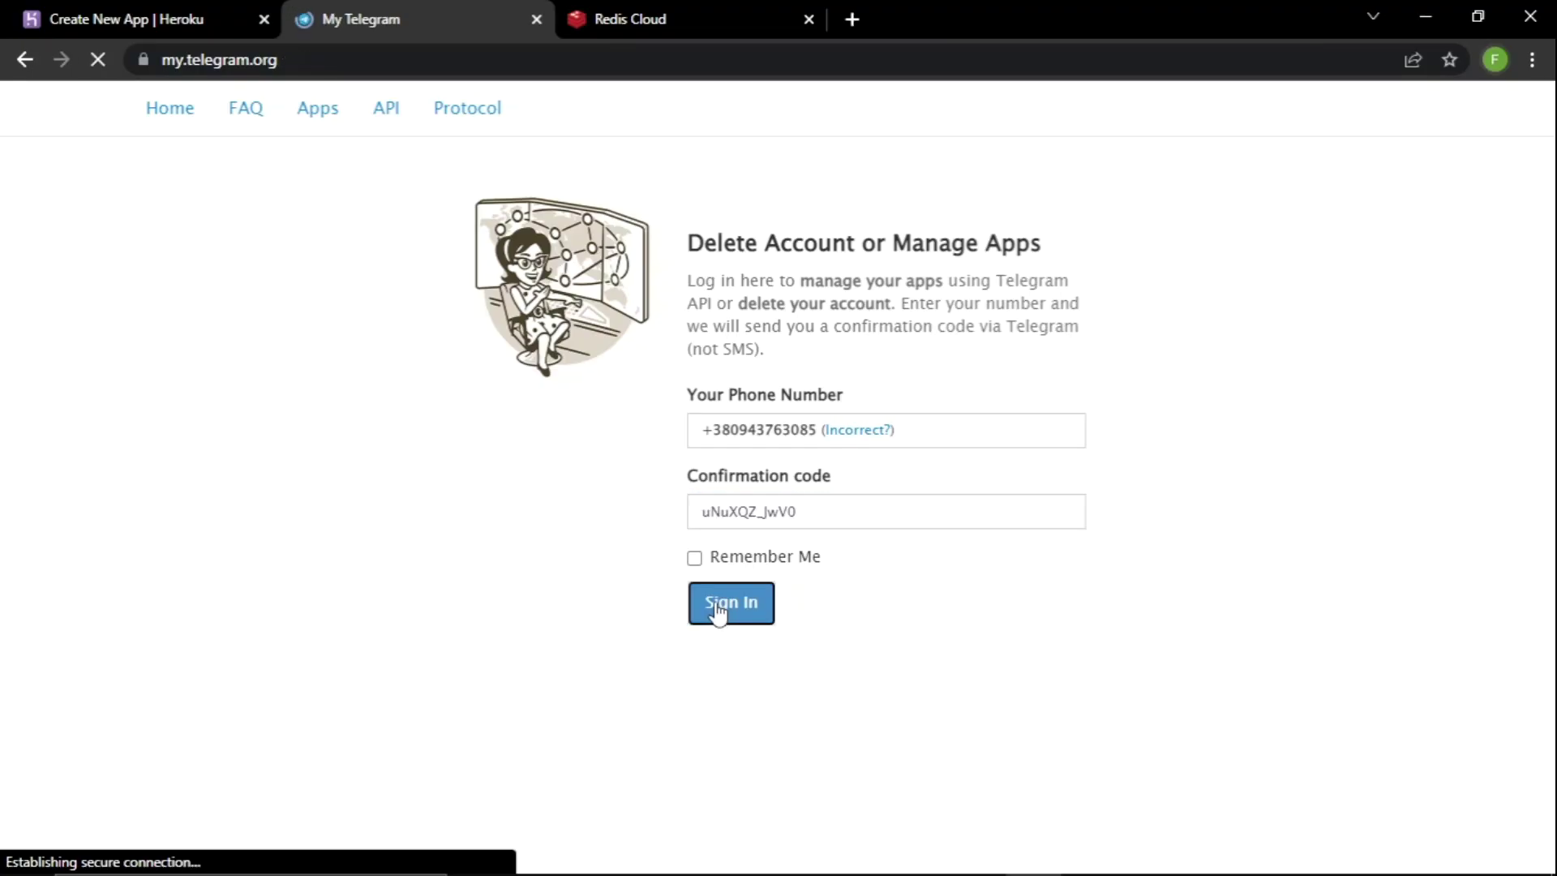
# Start a new application titled SandeepUB with short name youtubeub
pyautogui.click(879, 282)
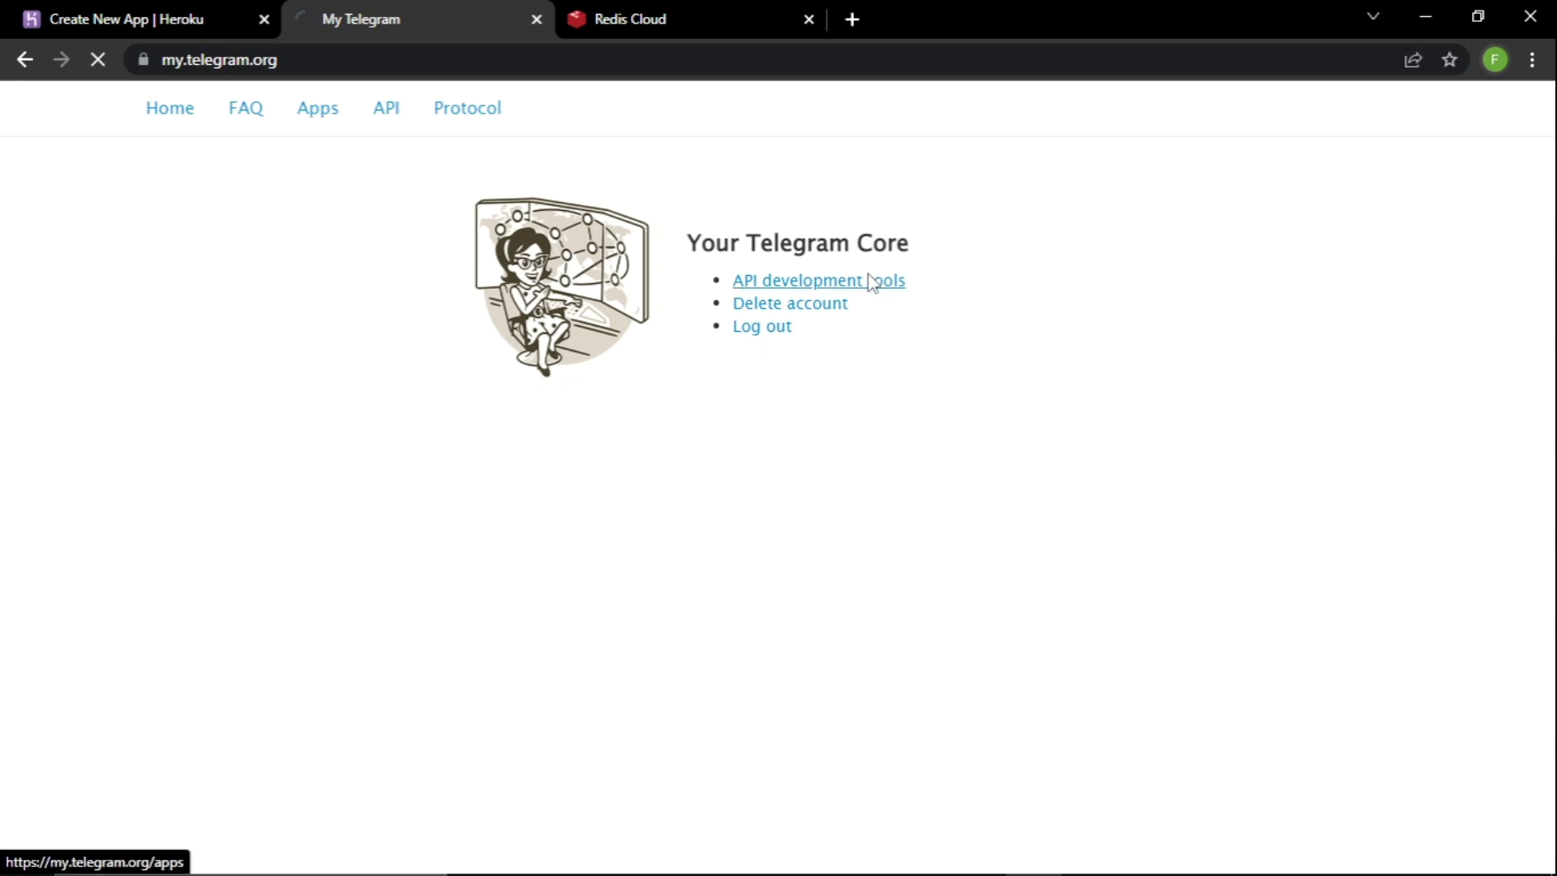
pyautogui.click(834, 244)
pyautogui.write('SandeepUB')
pyautogui.click(797, 285)
pyautogui.press('super+v')
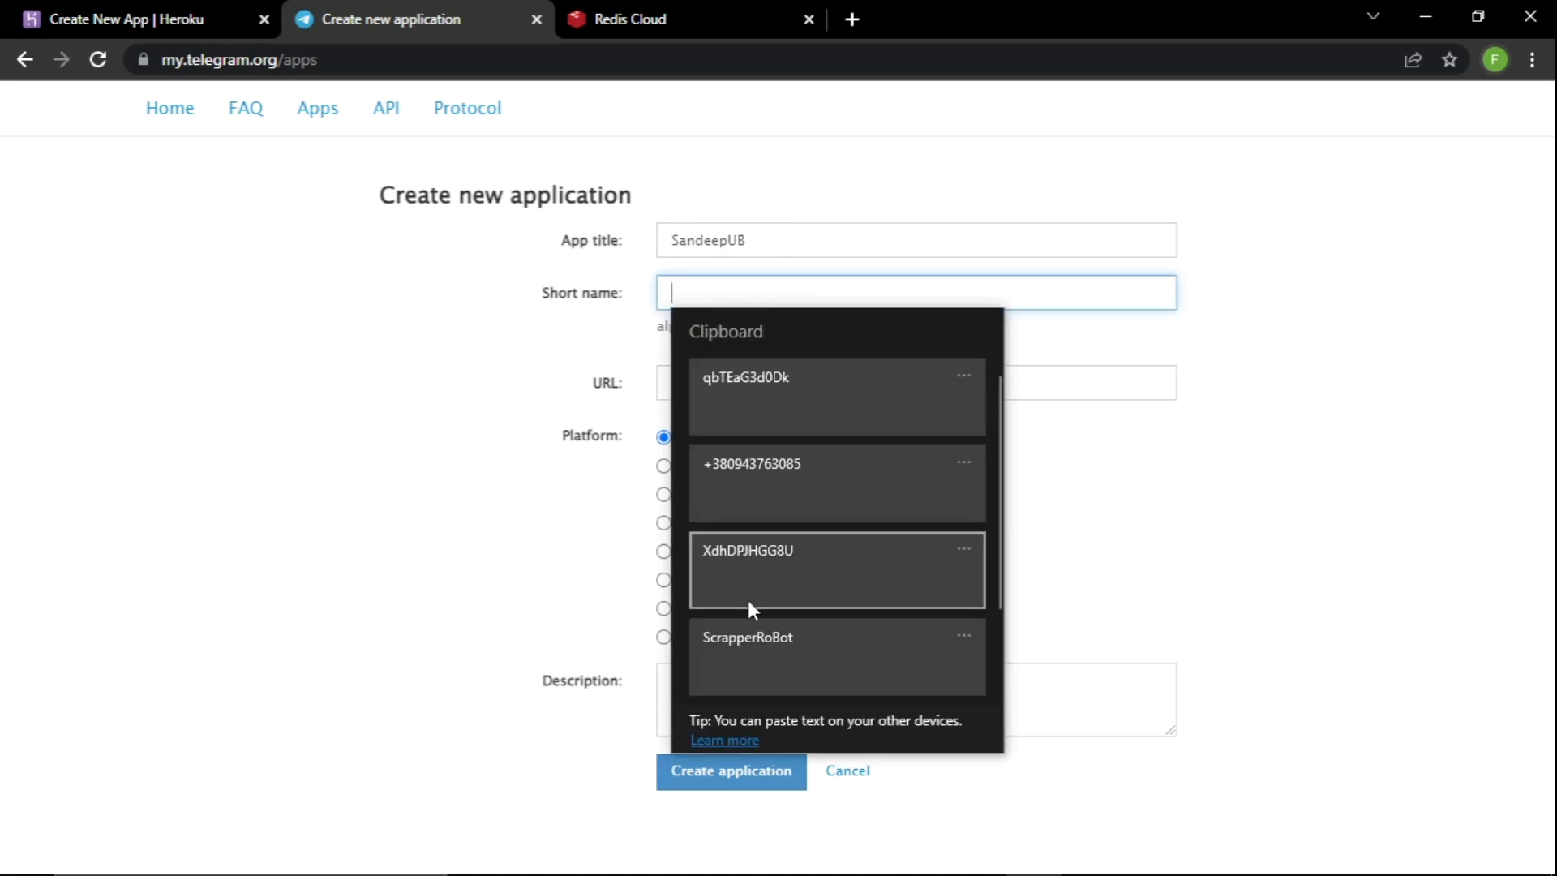
pyautogui.press('Down')
pyautogui.press('Down')
pyautogui.press('Down')
pyautogui.press('Down')
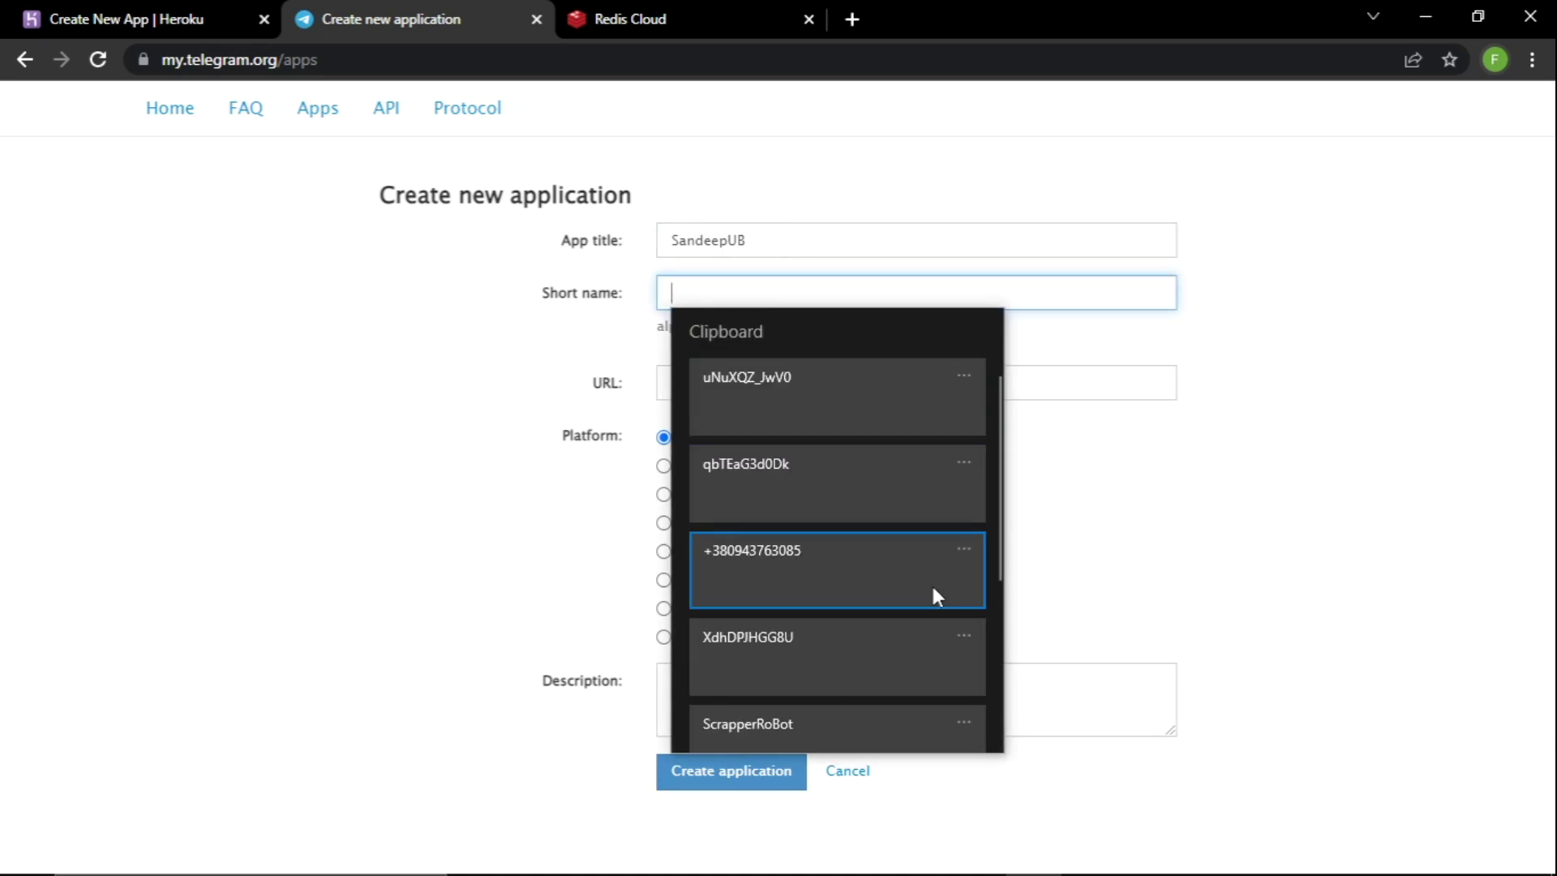
pyautogui.press('Return')
pyautogui.click(820, 378)
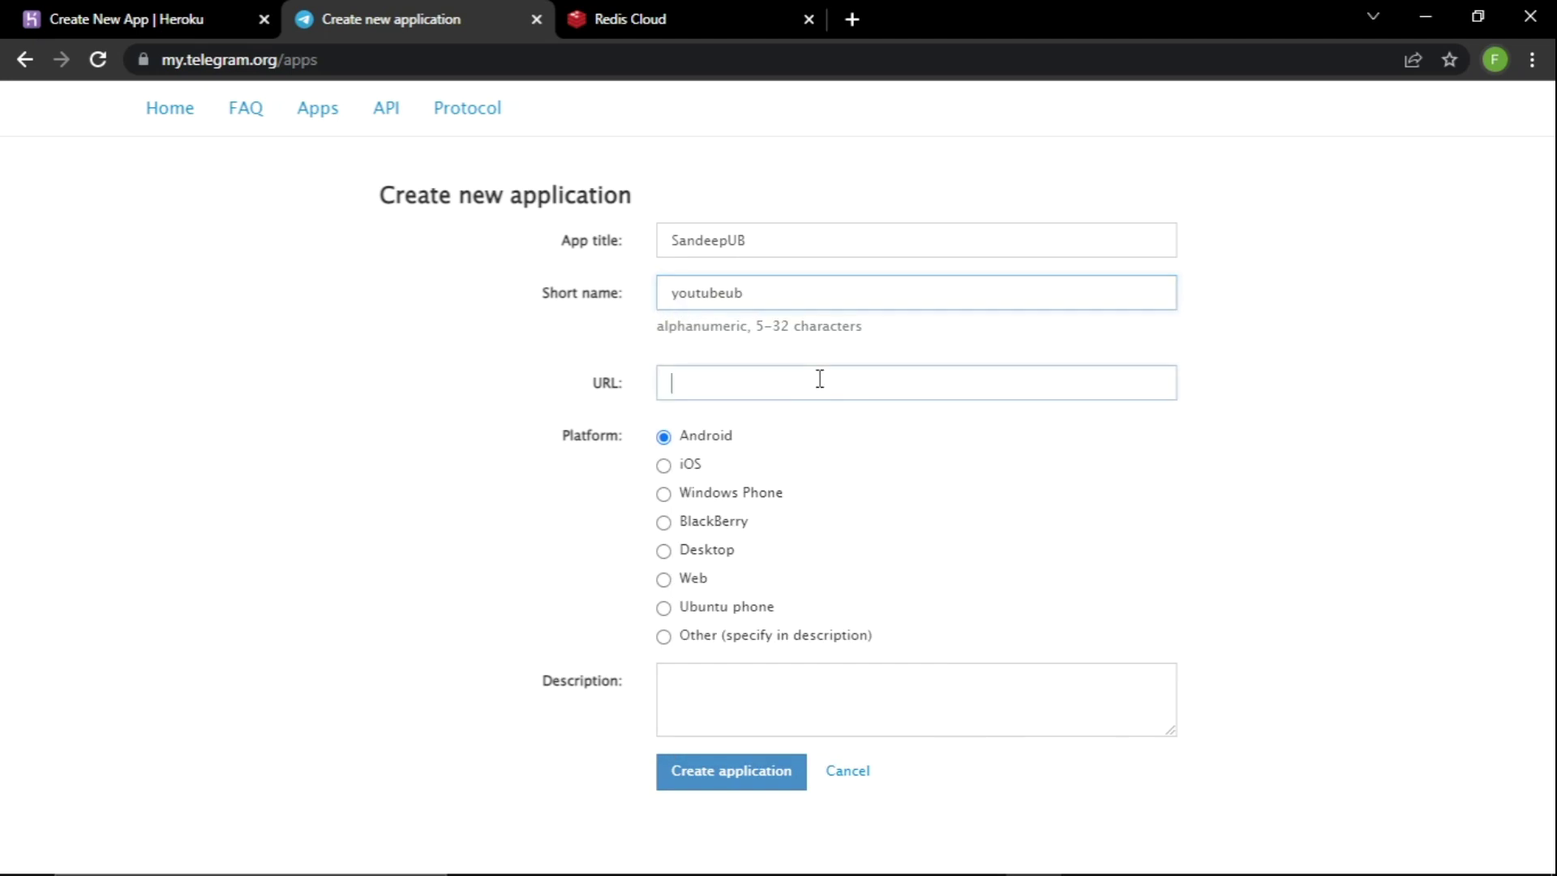
pyautogui.write('ww')
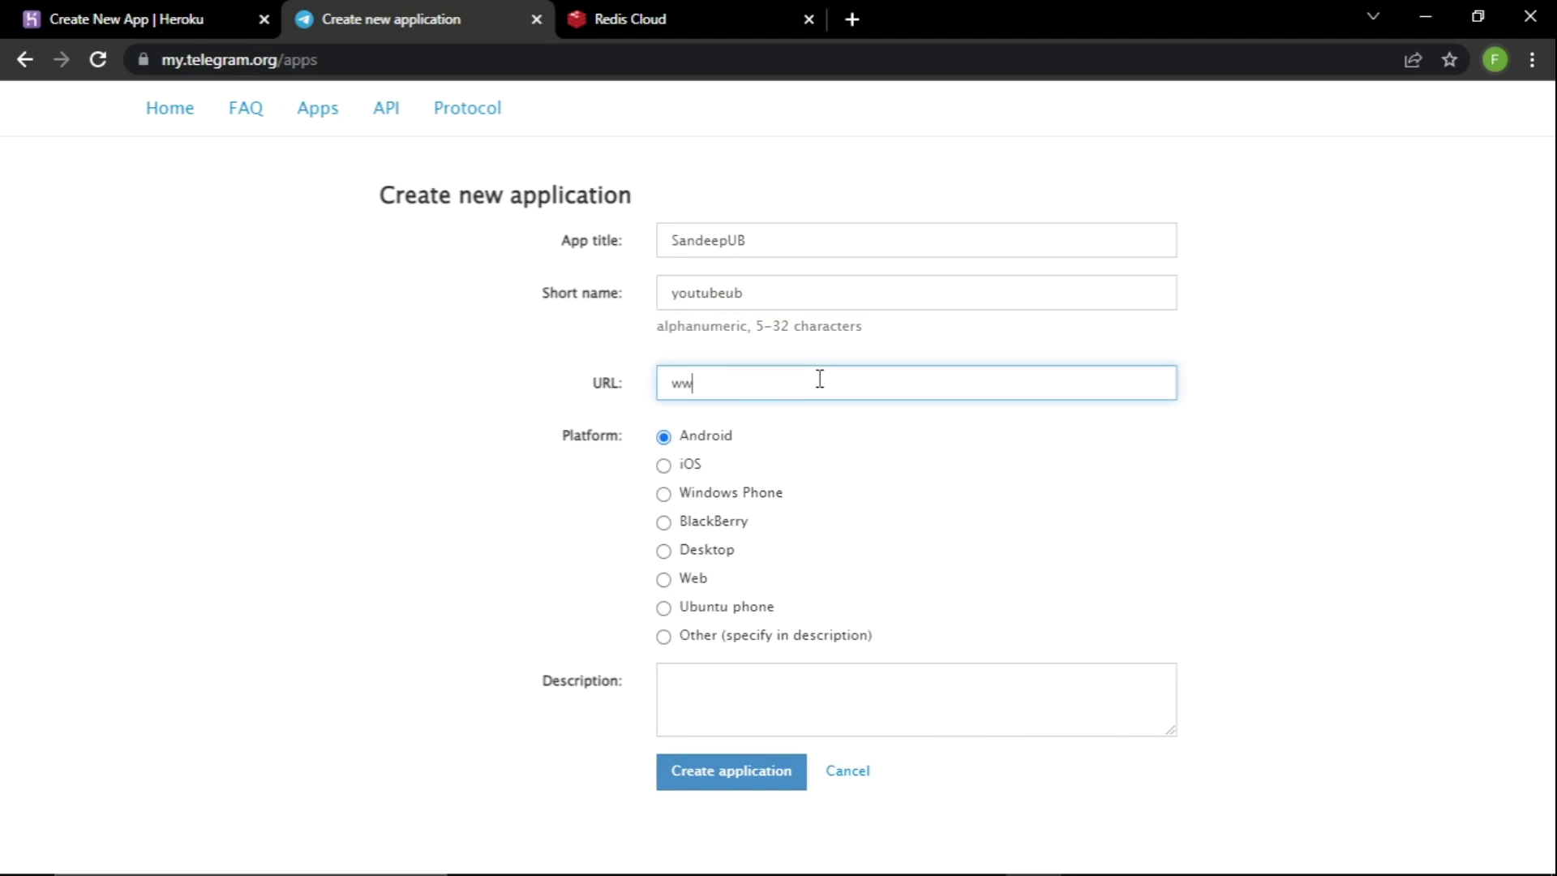
pyautogui.write('w.google.com')
pyautogui.click(794, 668)
pyautogui.write('userbot')
pyautogui.click(729, 789)
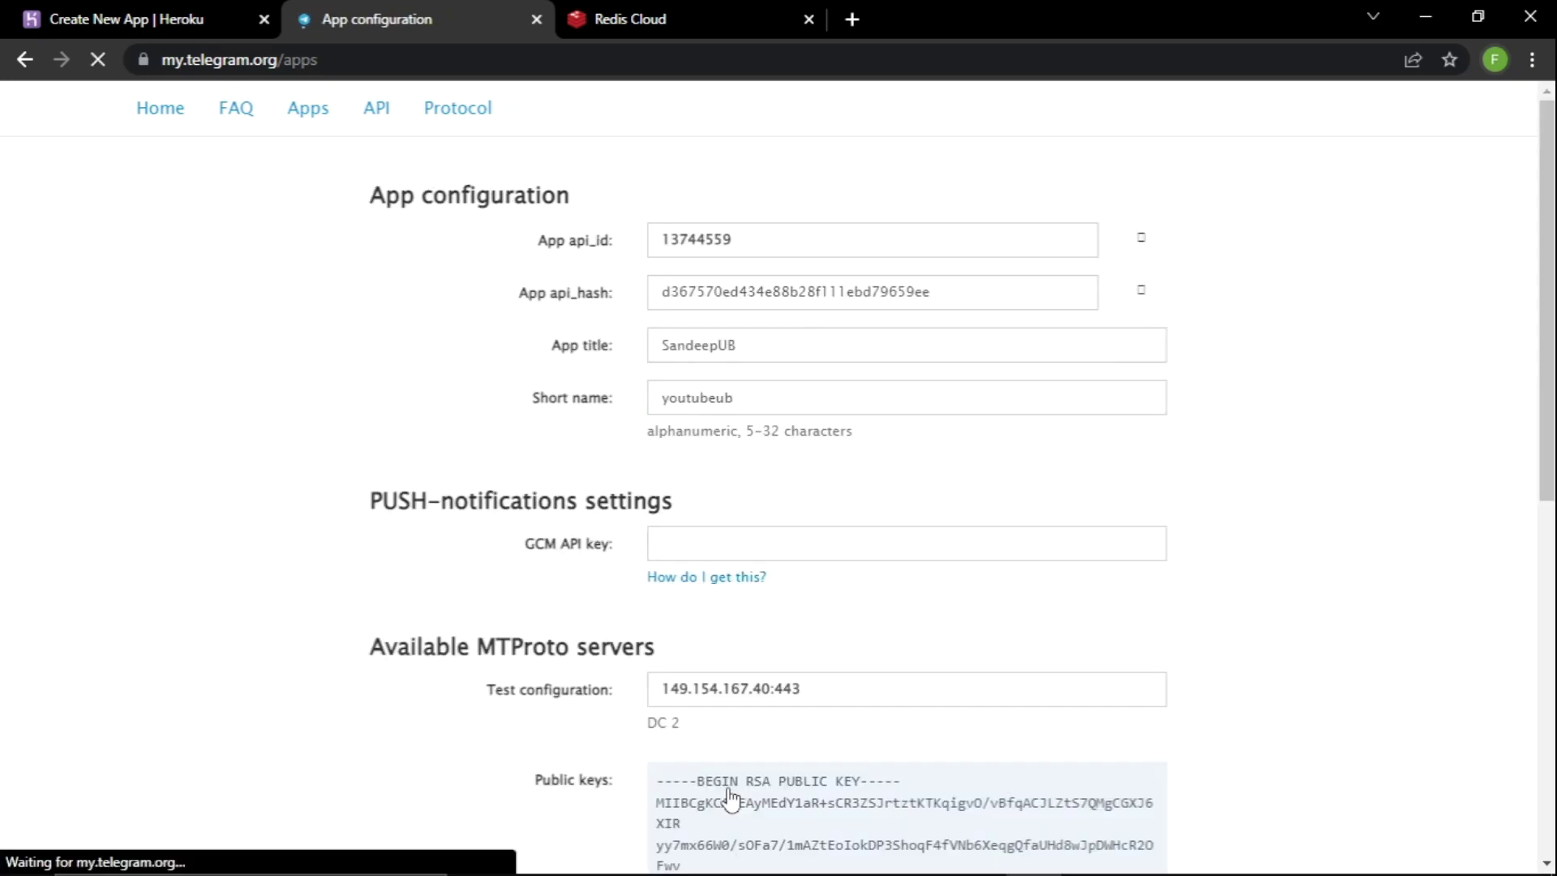
pyautogui.doubleClick(688, 242)
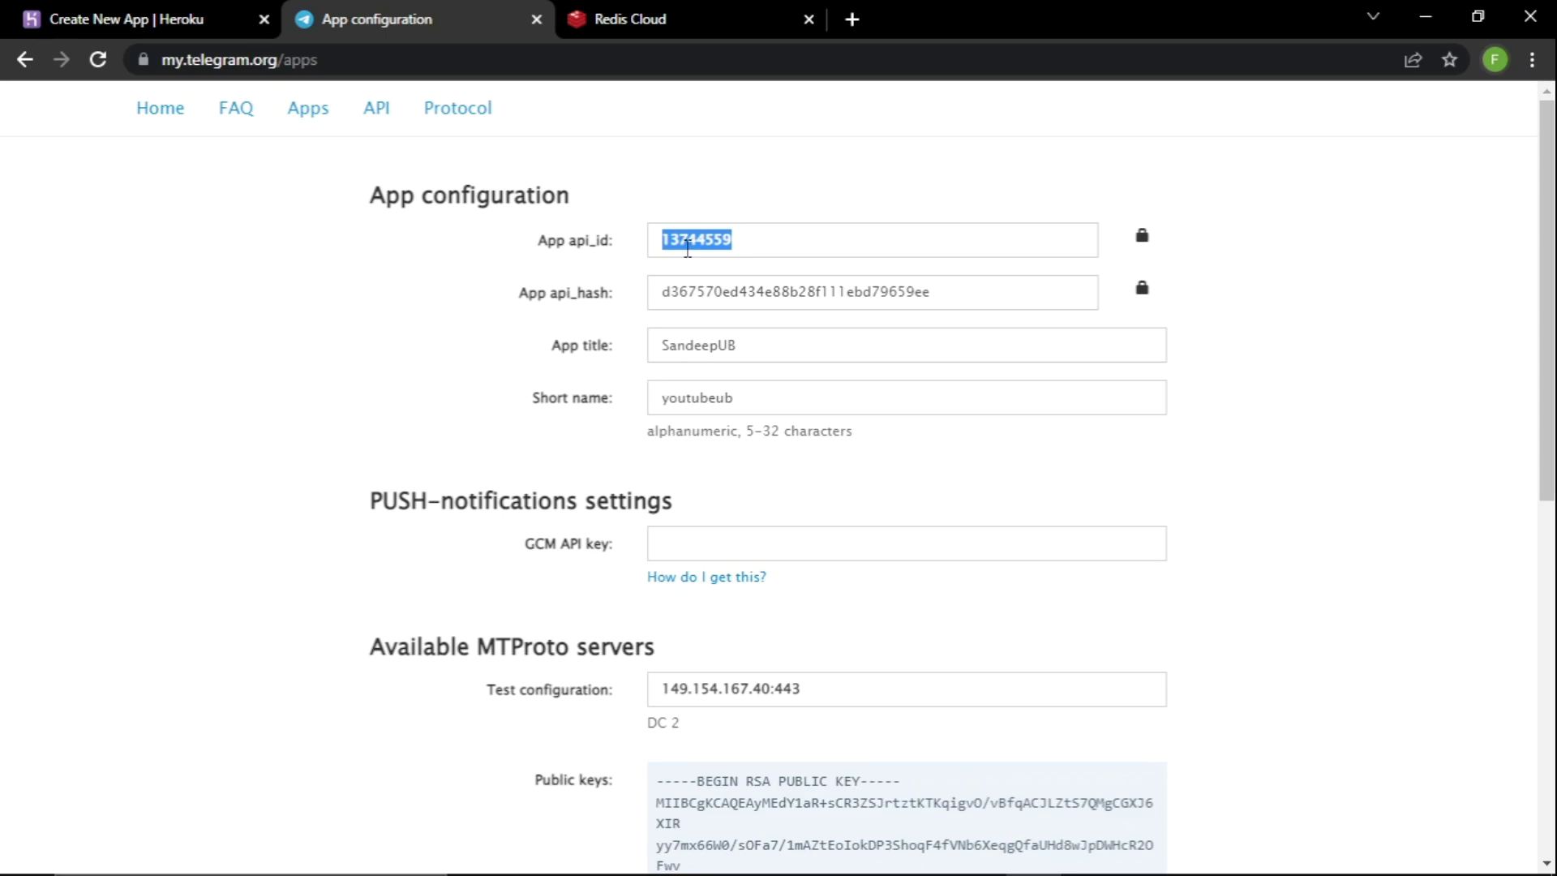
# Paste the Telegram app's api_id and api_hash into Heroku's API_ID and API_HASH
pyautogui.click(77, 18)
pyautogui.click(494, 485)
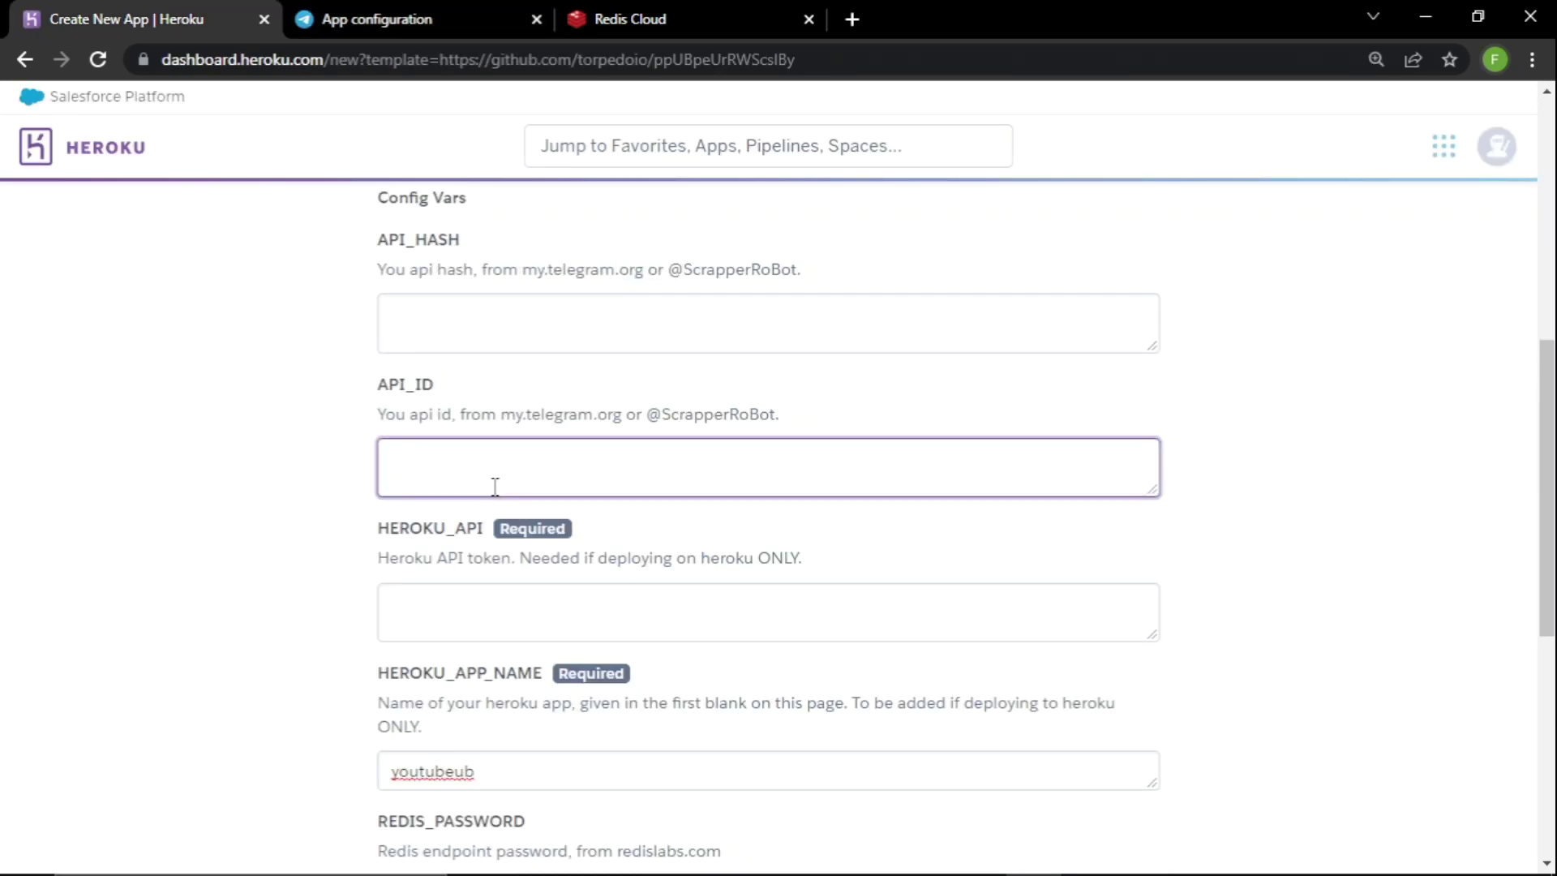
pyautogui.hotkey('ctrl', 'v')
pyautogui.click(438, 17)
pyautogui.doubleClick(685, 292)
pyautogui.click(154, 12)
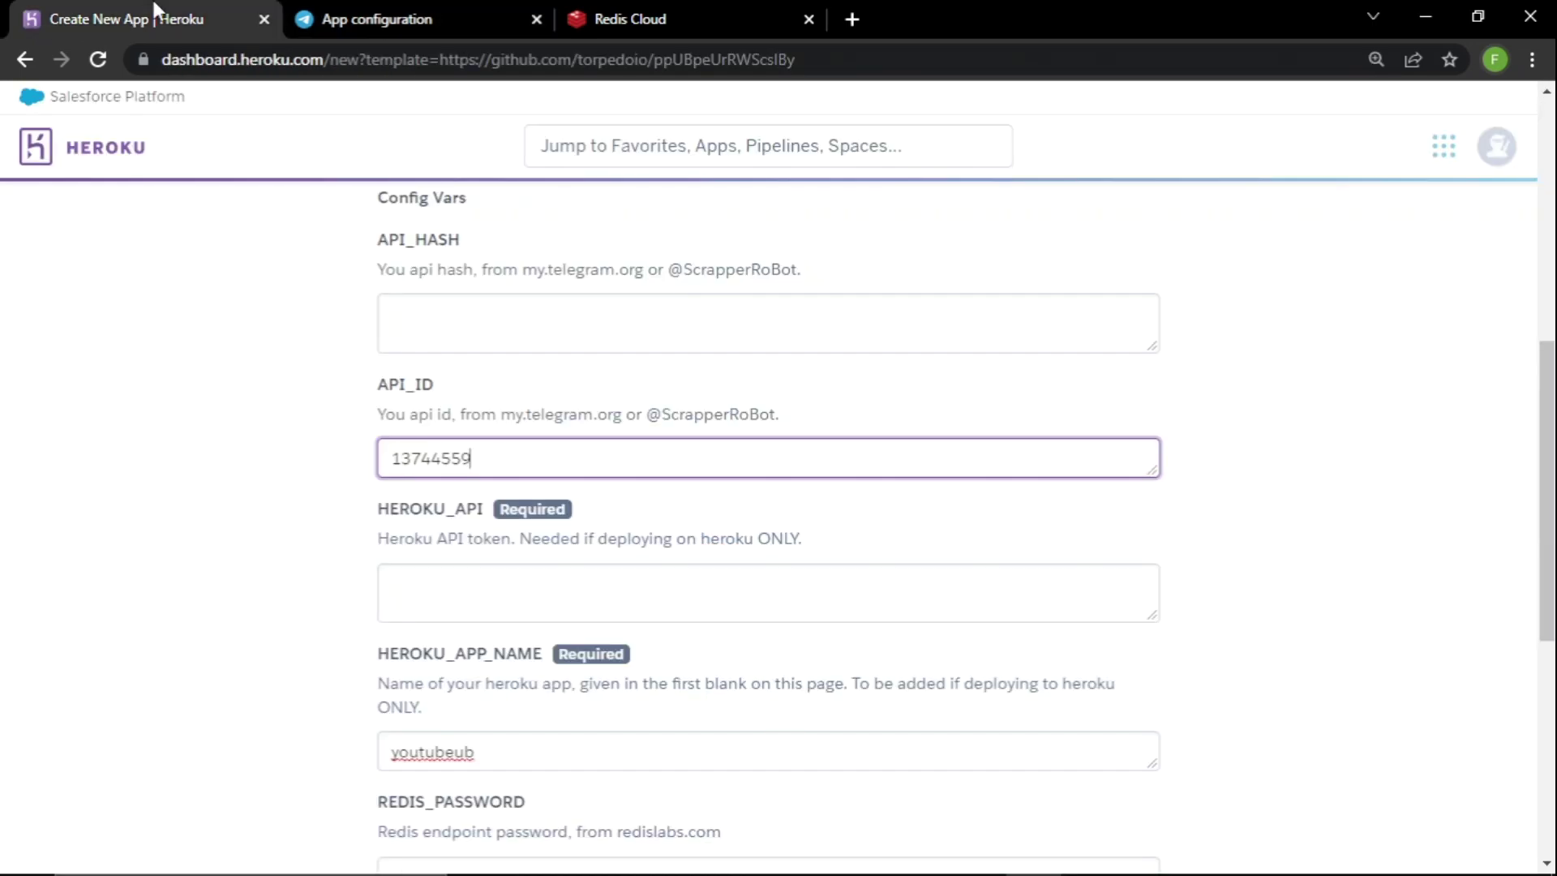
pyautogui.click(473, 337)
pyautogui.hotkey('ctrl', 'v')
# Open Heroku account settings in a new tab and close the Telegram configuration page
pyautogui.click(1497, 146)
pyautogui.rightClick(1322, 377)
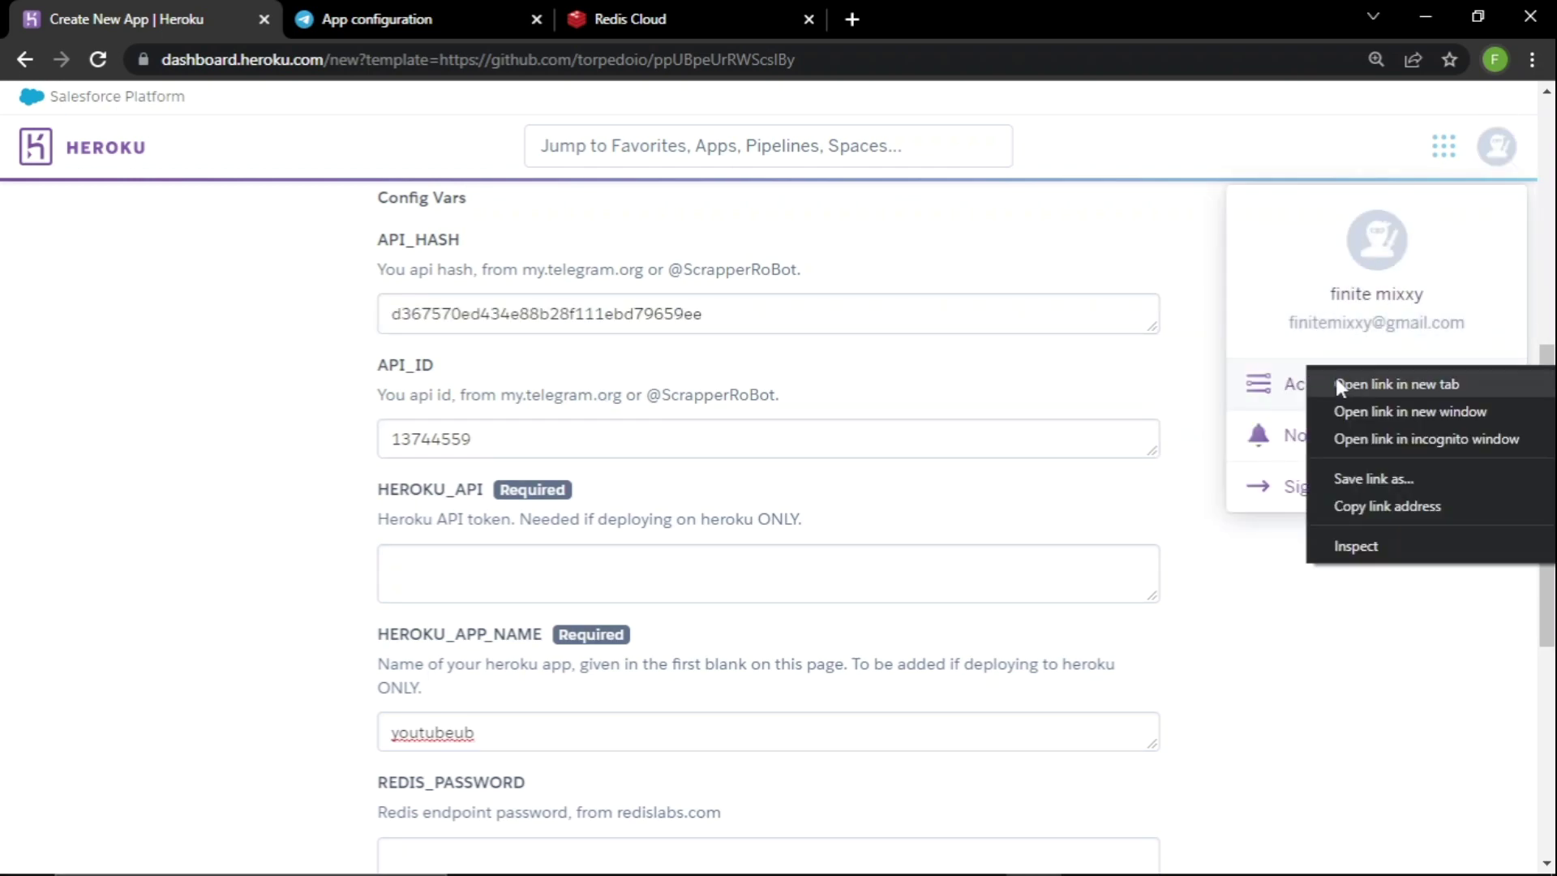
pyautogui.click(1330, 383)
pyautogui.click(809, 19)
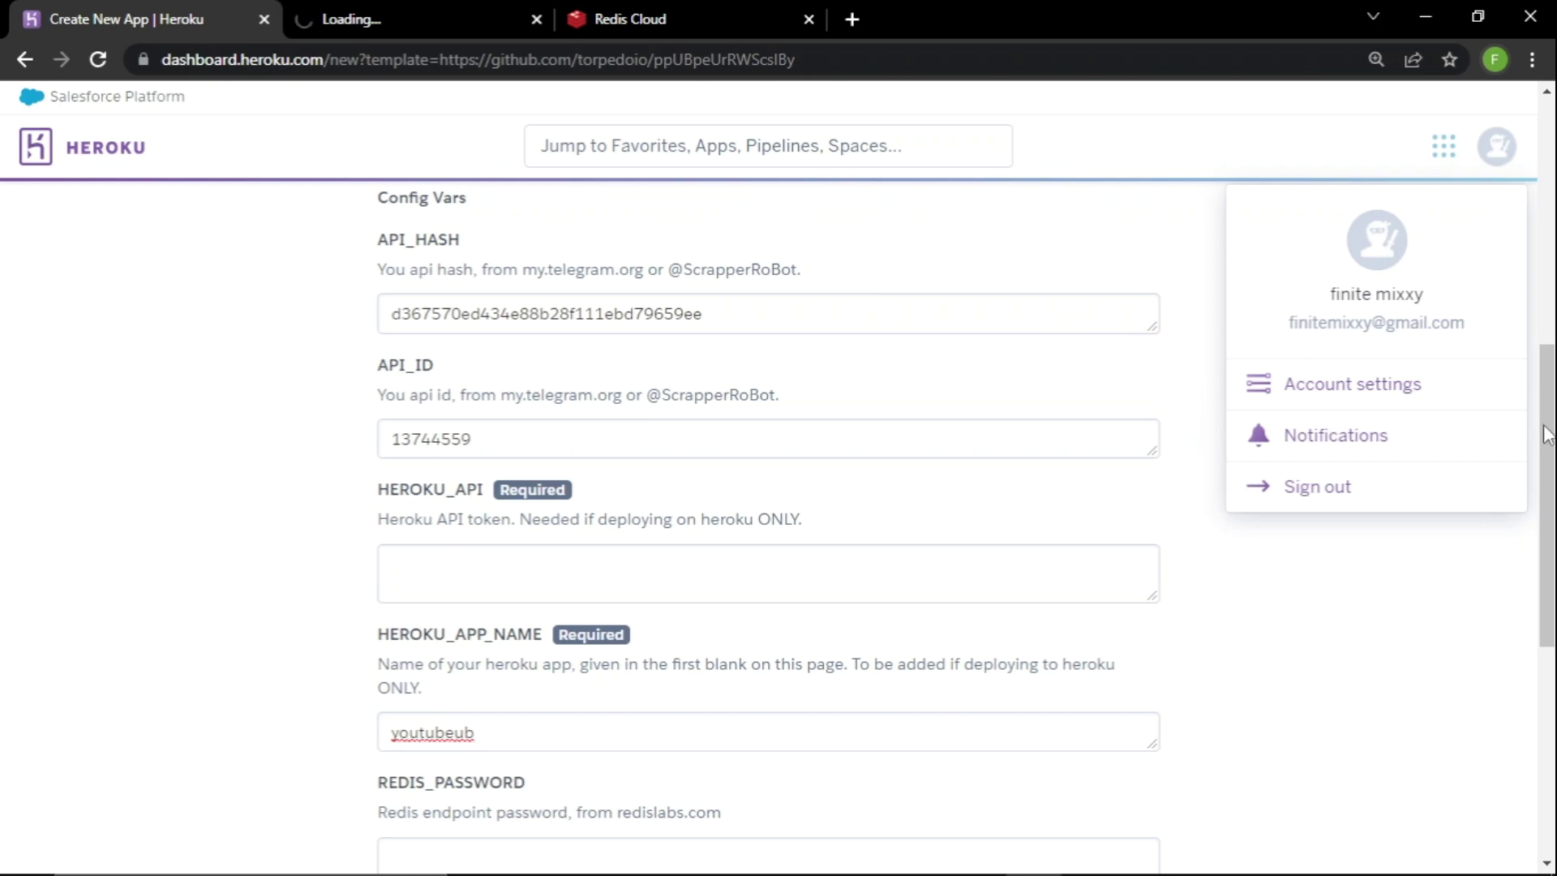
# Reveal and copy the API key on the Heroku account settings page
pyautogui.scroll(-7, 1547, 435)
pyautogui.moveTo(525, 559); pyautogui.dragTo(778, 587)
pyautogui.click(779, 588)
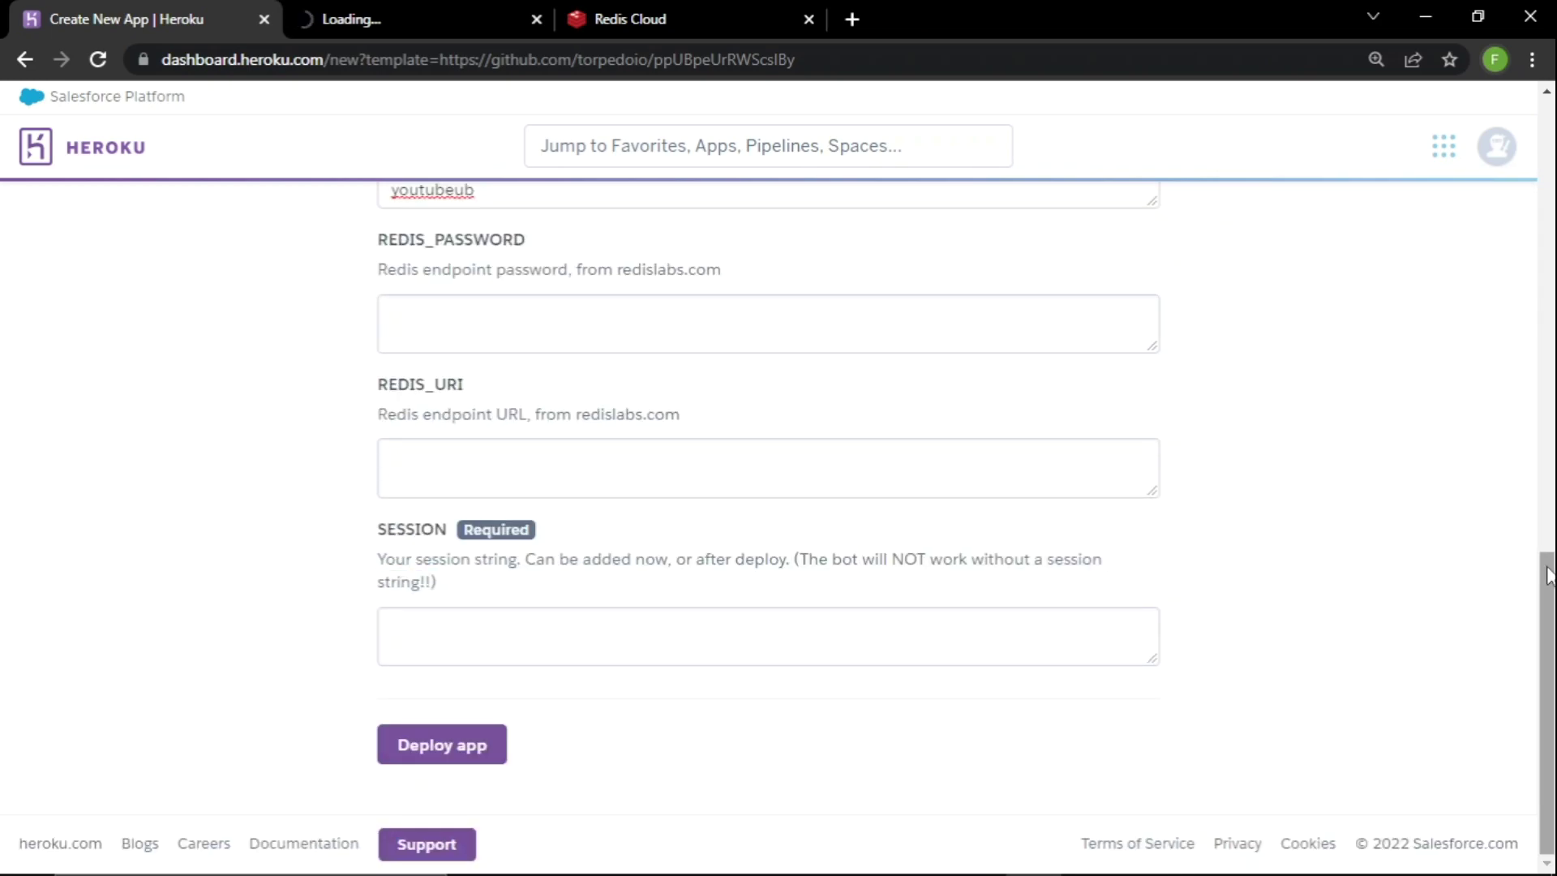
pyautogui.moveTo(1549, 575); pyautogui.dragTo(1548, 233)
pyautogui.scroll(-6, 768, 527)
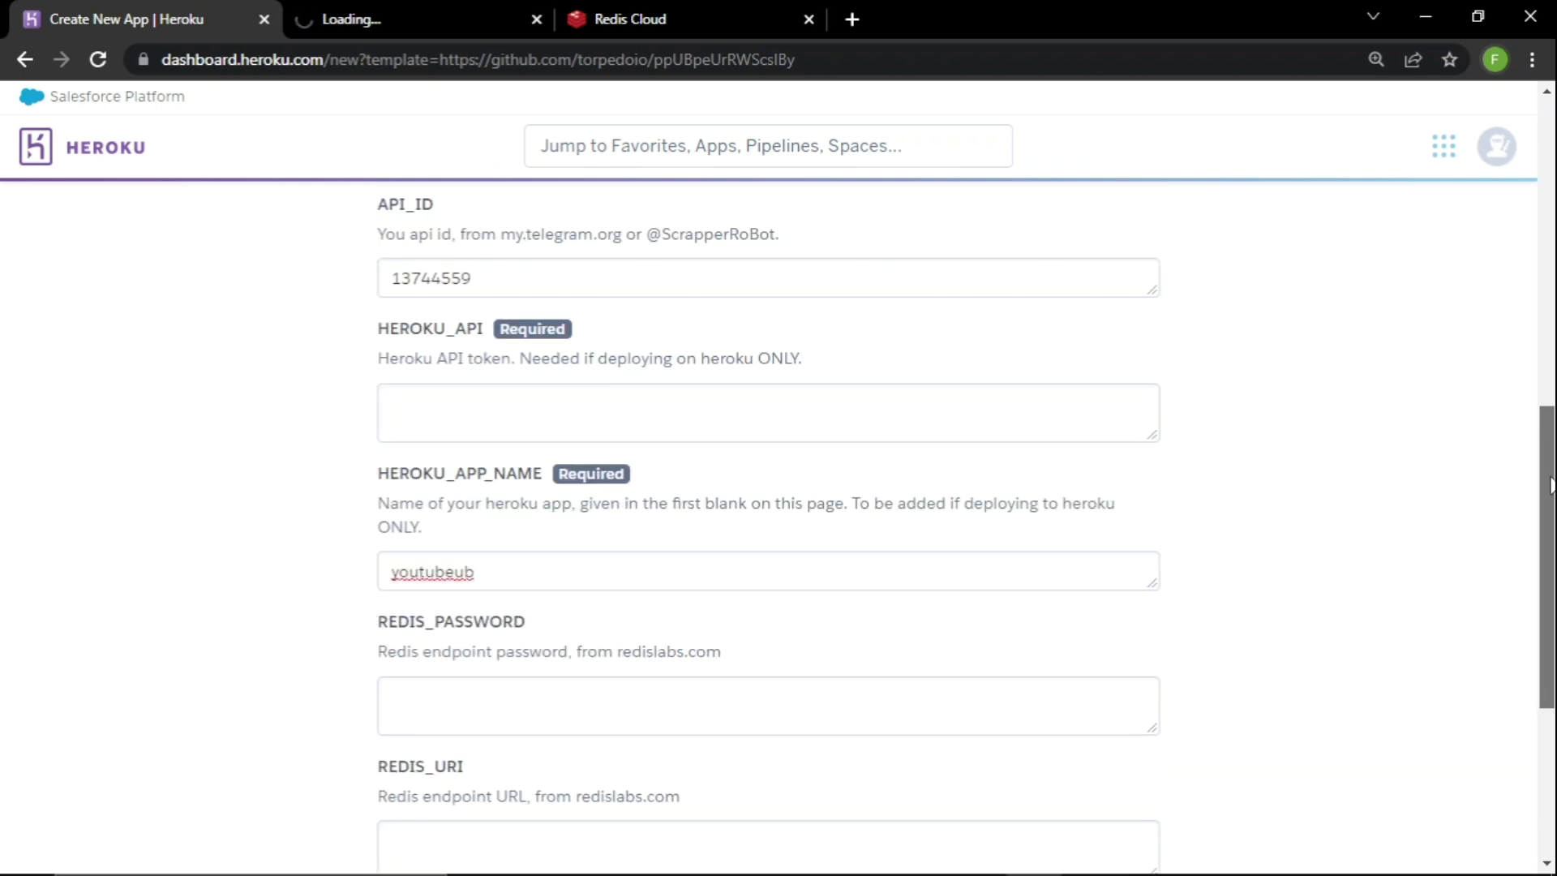
pyautogui.scroll(-2, 769, 527)
pyautogui.click(446, 12)
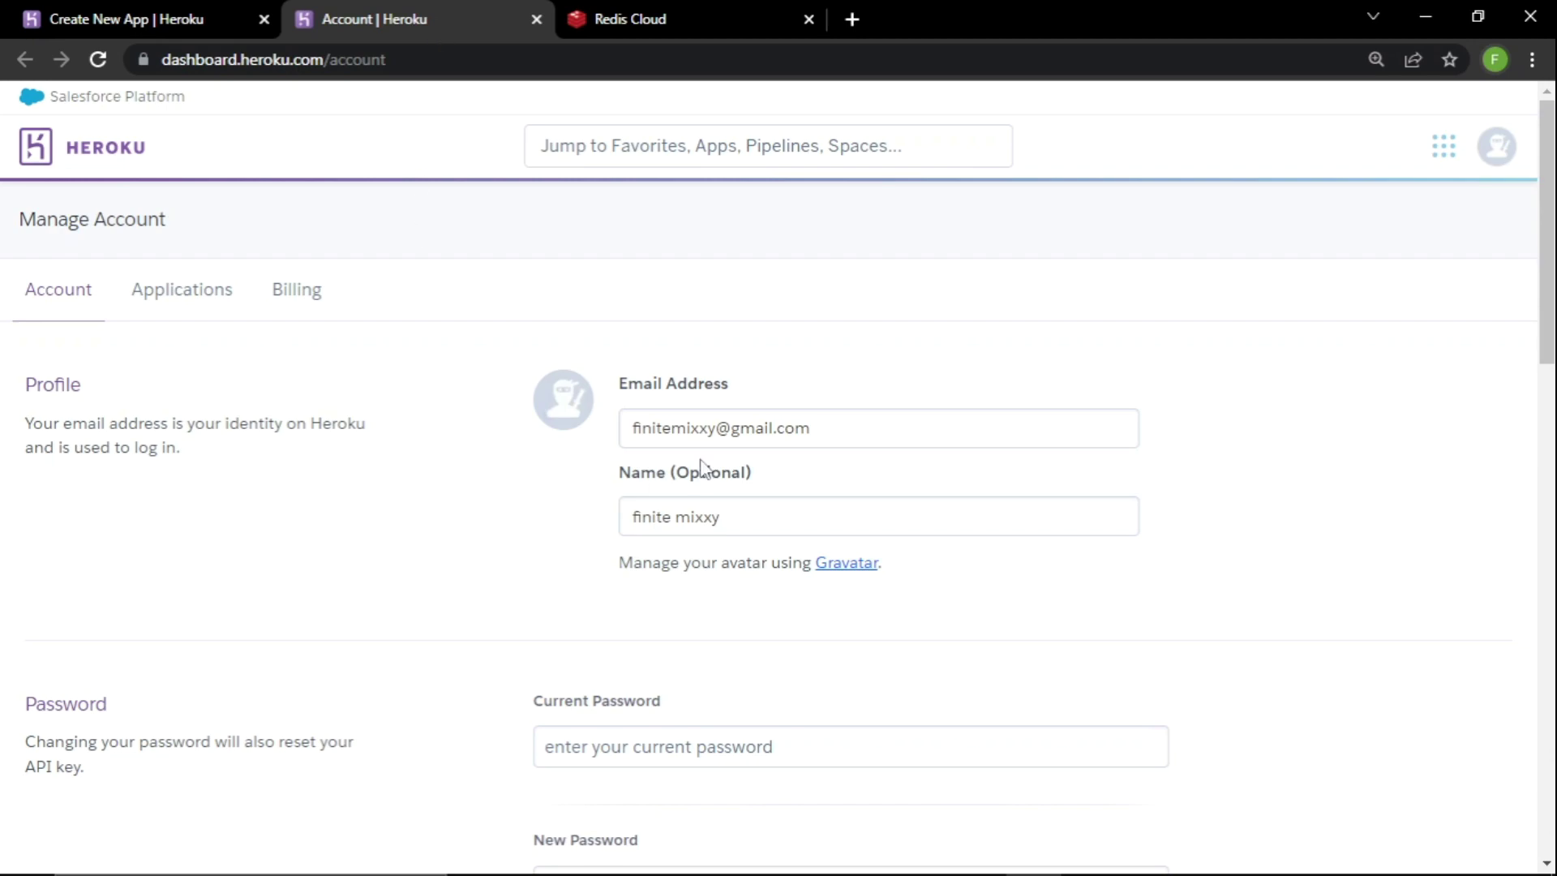
pyautogui.moveTo(1547, 232); pyautogui.dragTo(1547, 714)
pyautogui.click(1473, 495)
pyautogui.tripleClick(861, 499)
pyautogui.hotkey('ctrl', 'c')
# Paste the API key into HEROKU_API and copy redislabs.com from the REDIS_PASSWORD hint
pyautogui.click(126, 19)
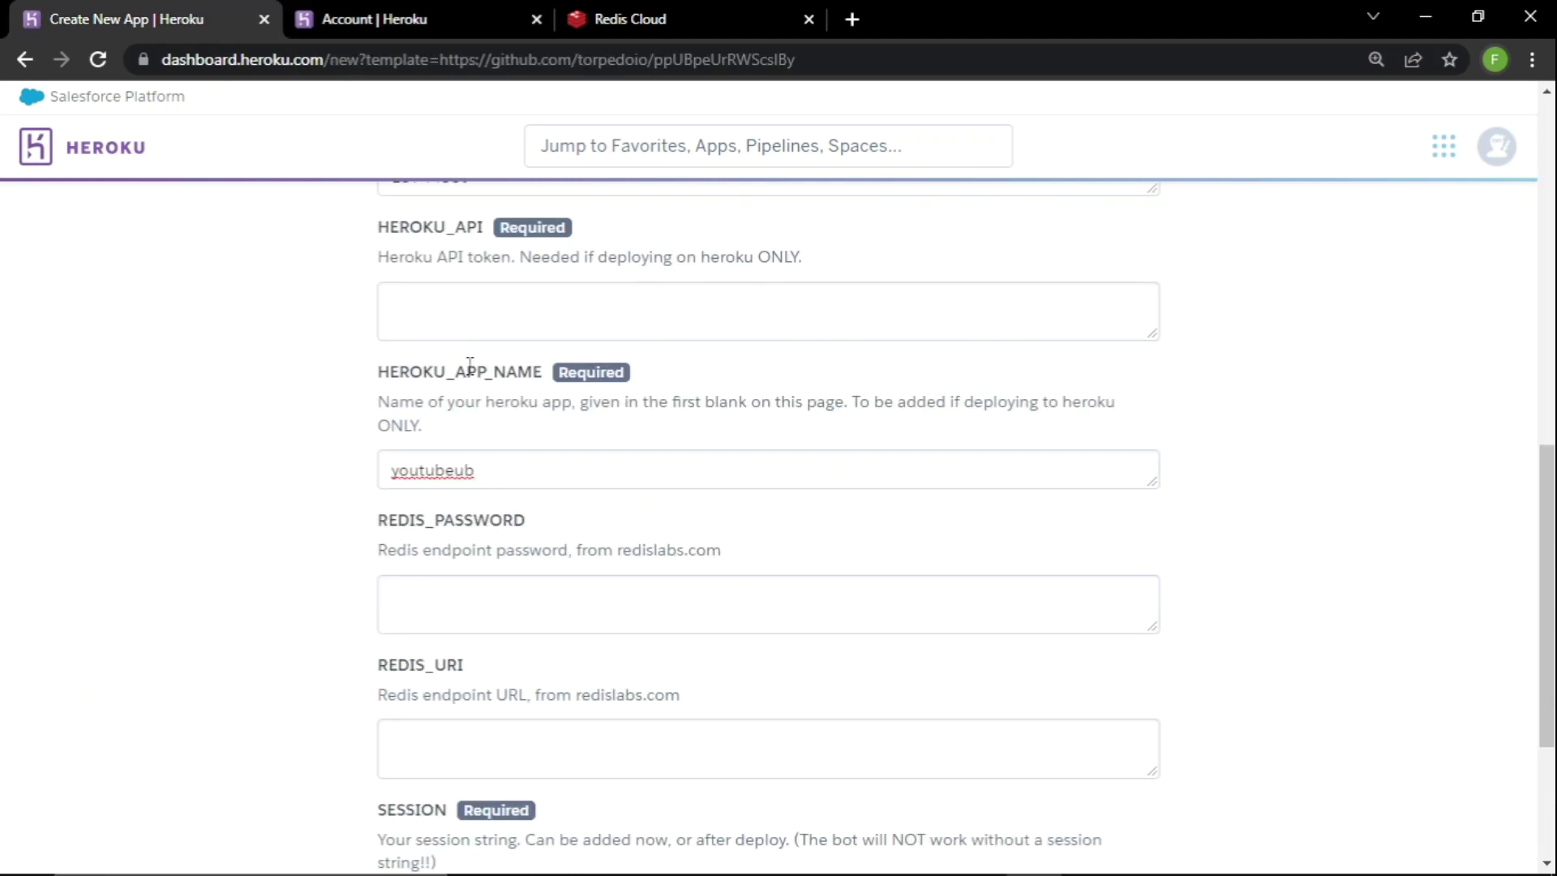
pyautogui.click(604, 324)
pyautogui.hotkey('ctrl', 'v')
pyautogui.click(527, 505)
pyautogui.moveTo(618, 531); pyautogui.dragTo(737, 526)
pyautogui.hotkey('ctrl', 'c')
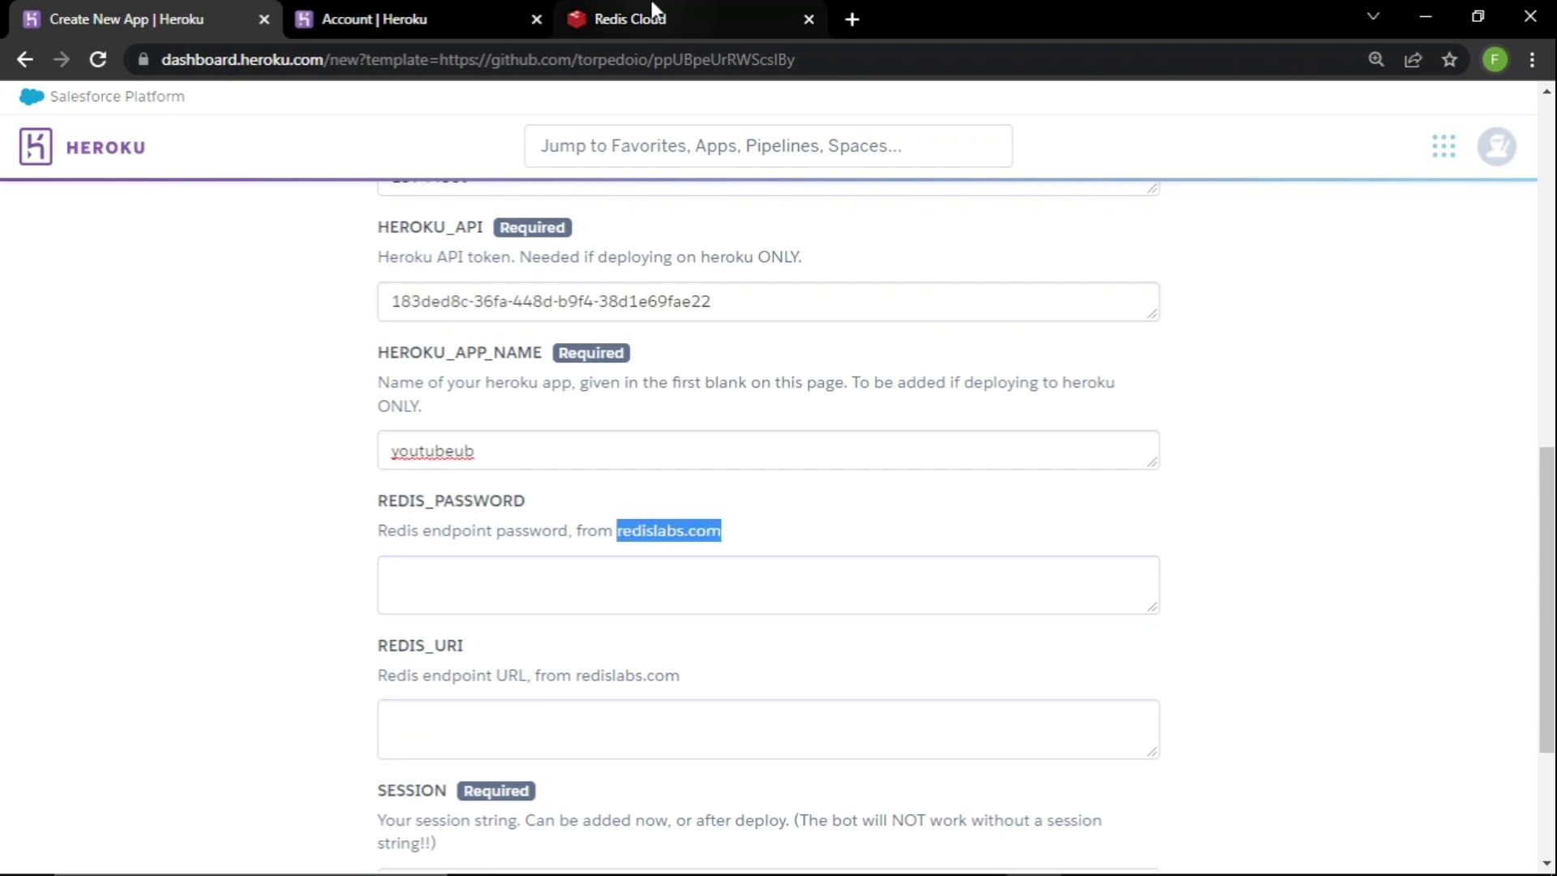
pyautogui.click(648, 18)
# Load redislabs.com and add the notes 'sign up for redislabs.com' and 'and follow the same steps'
pyautogui.click(629, 59)
pyautogui.hotkey('ctrl', 'v')
pyautogui.press('Return')
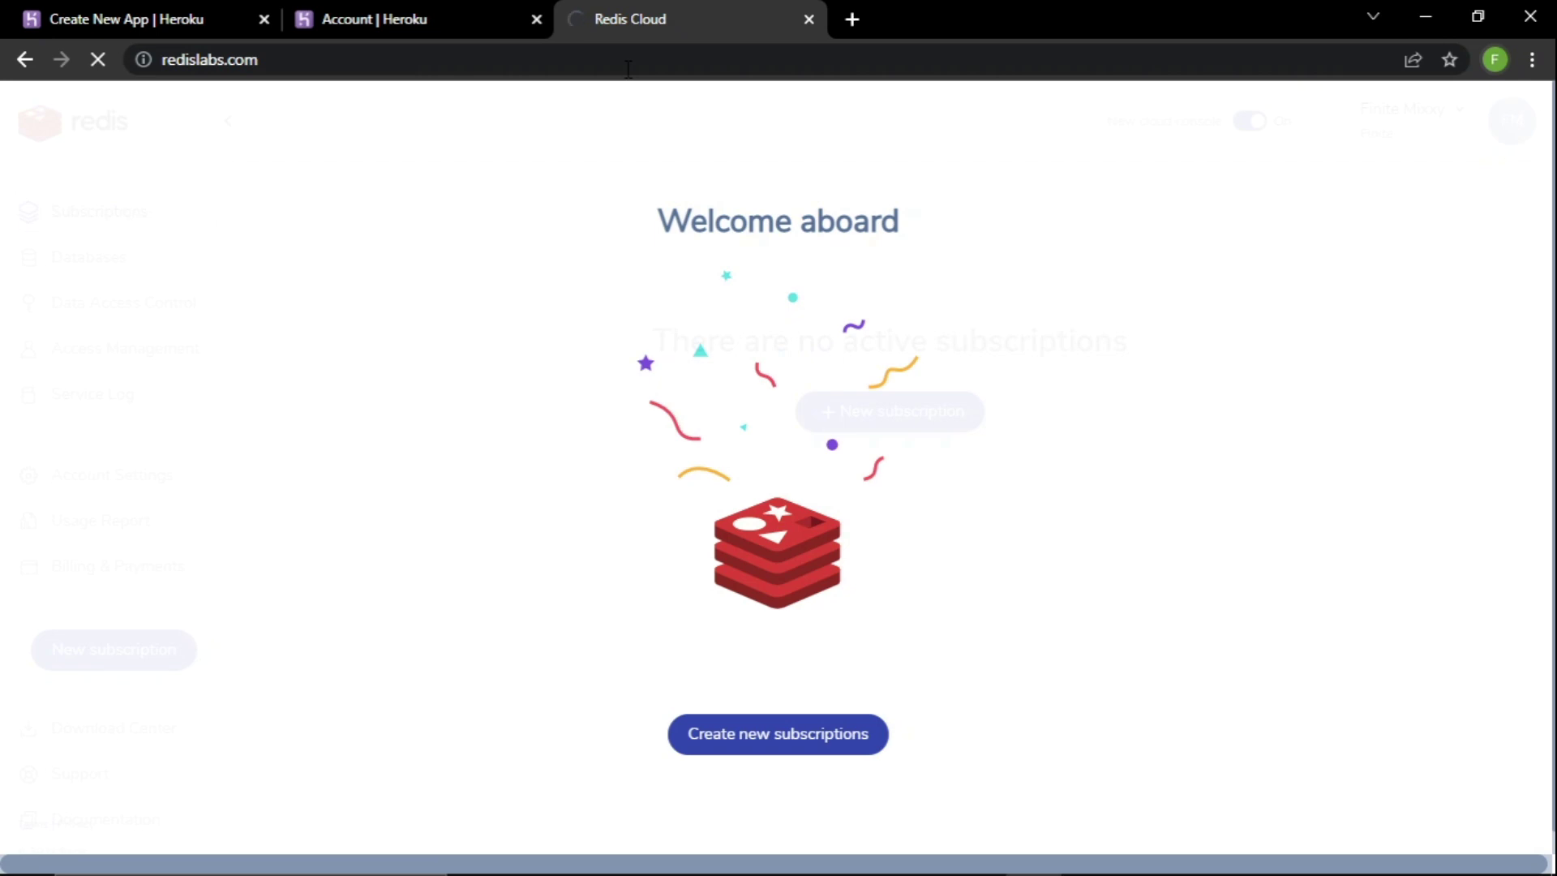
pyautogui.click(1088, 853)
pyautogui.press('Return')
pyautogui.press('Return')
pyautogui.write('sign up for redislabs.com')
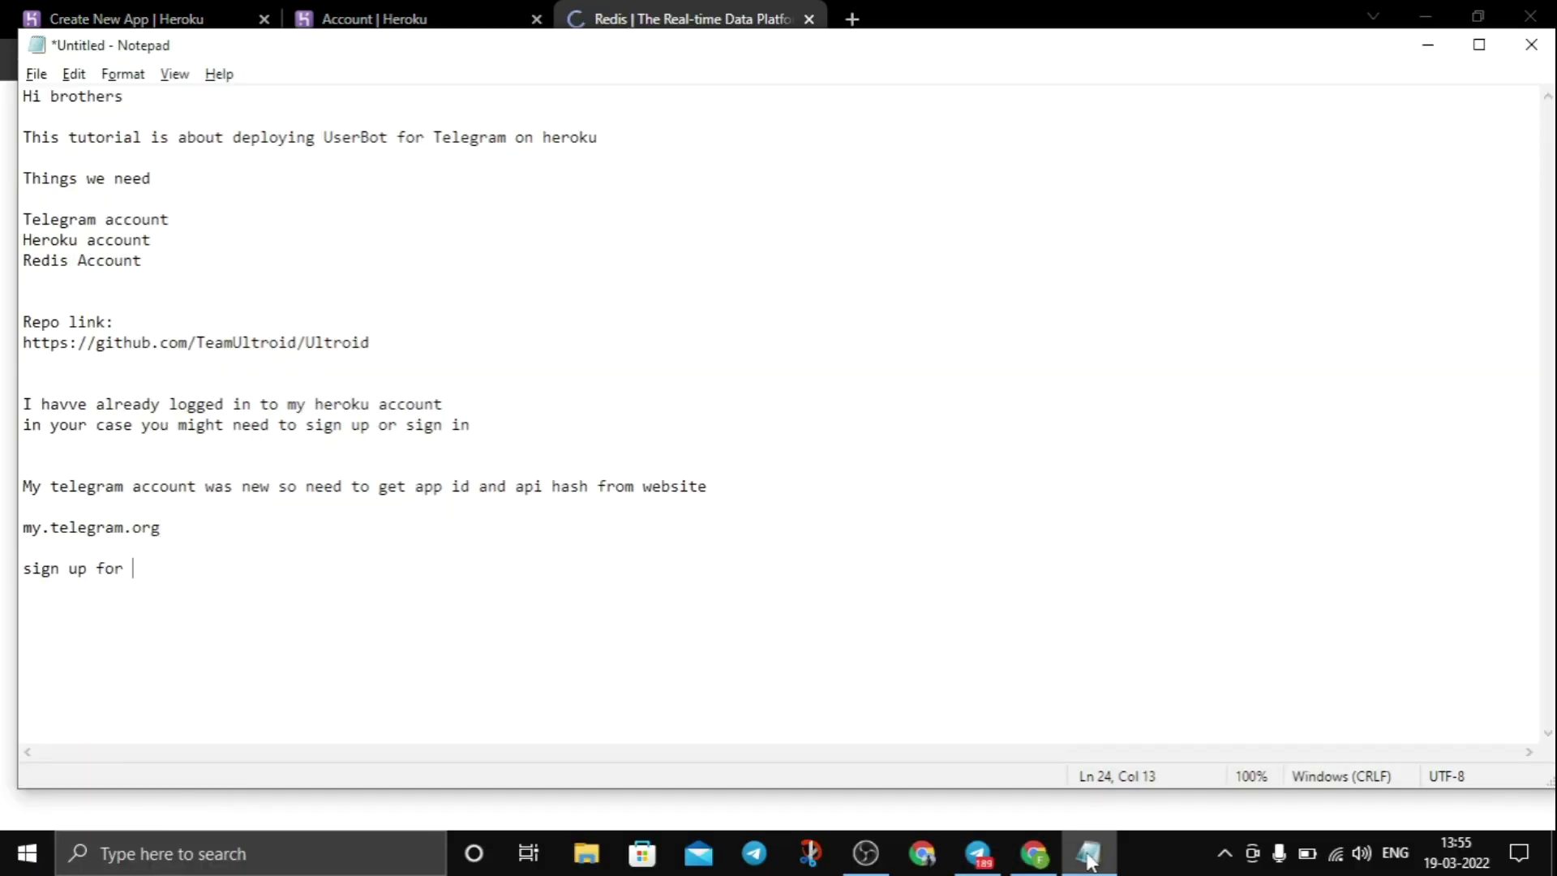
pyautogui.press('Return')
pyautogui.press('Return')
pyautogui.write('and follow the sam e')
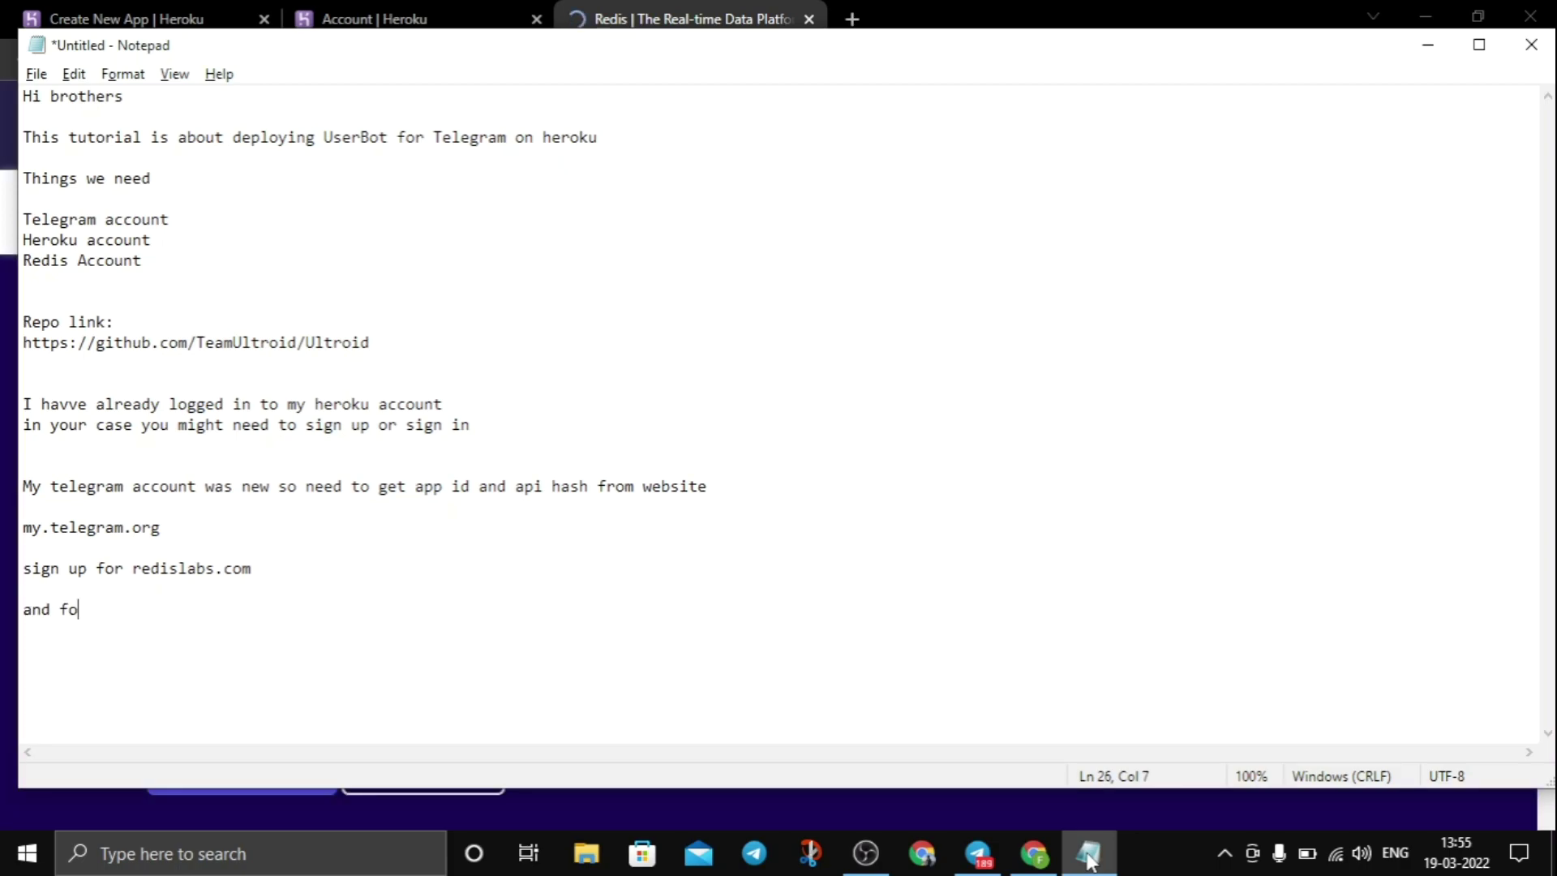
pyautogui.press('BackSpace')
pyautogui.press('BackSpace')
pyautogui.press('BackSpace')
pyautogui.write('me steps')
pyautogui.click(1089, 860)
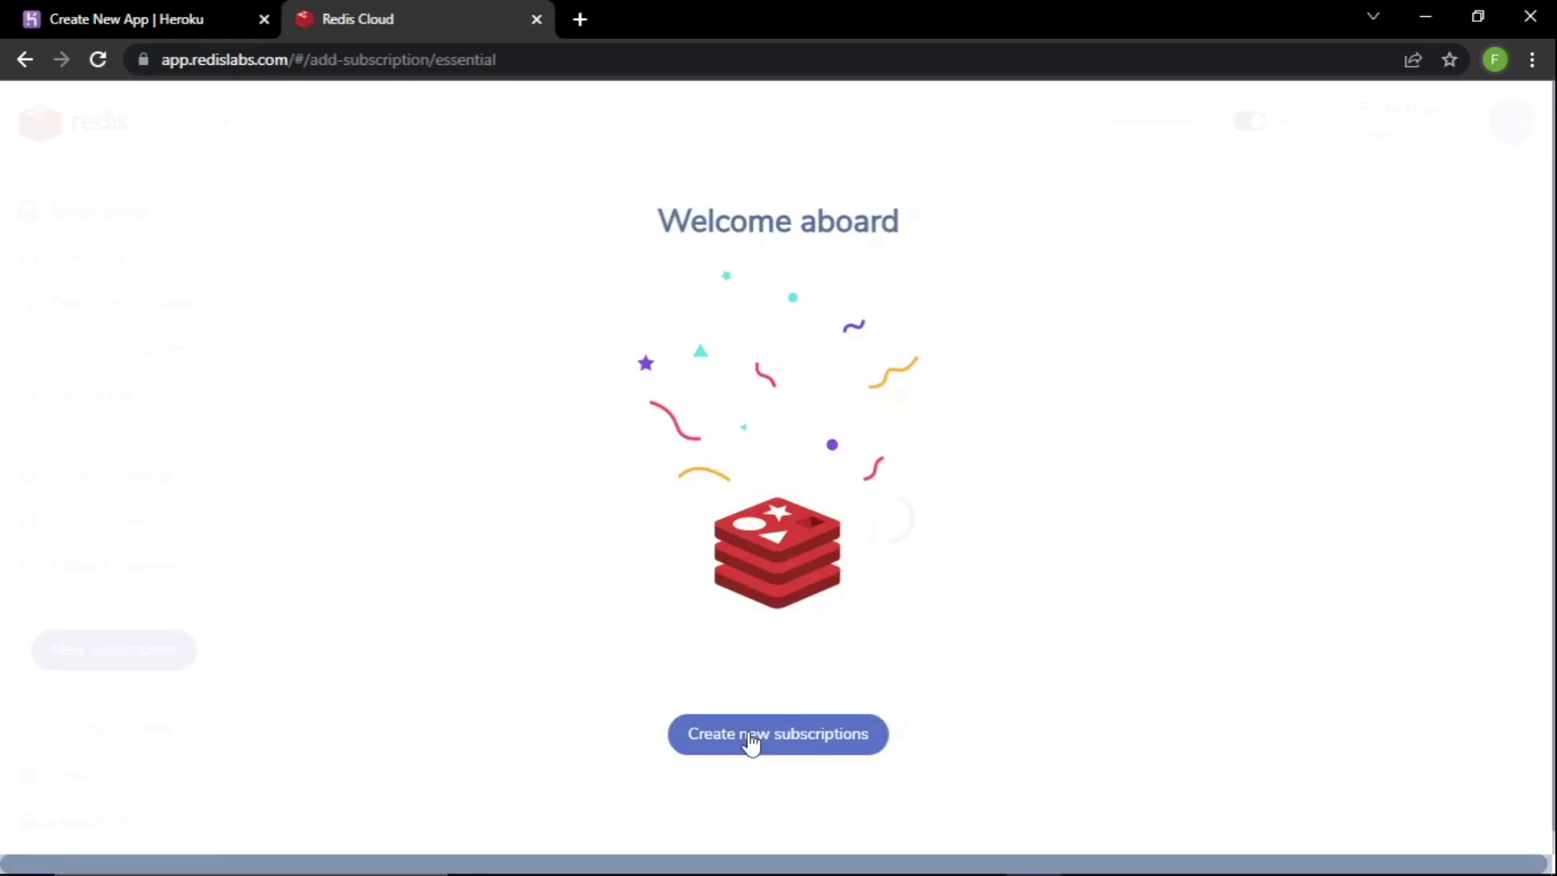
# Start a new Redis subscription and note 'choose any of them' in Notepad
pyautogui.click(751, 742)
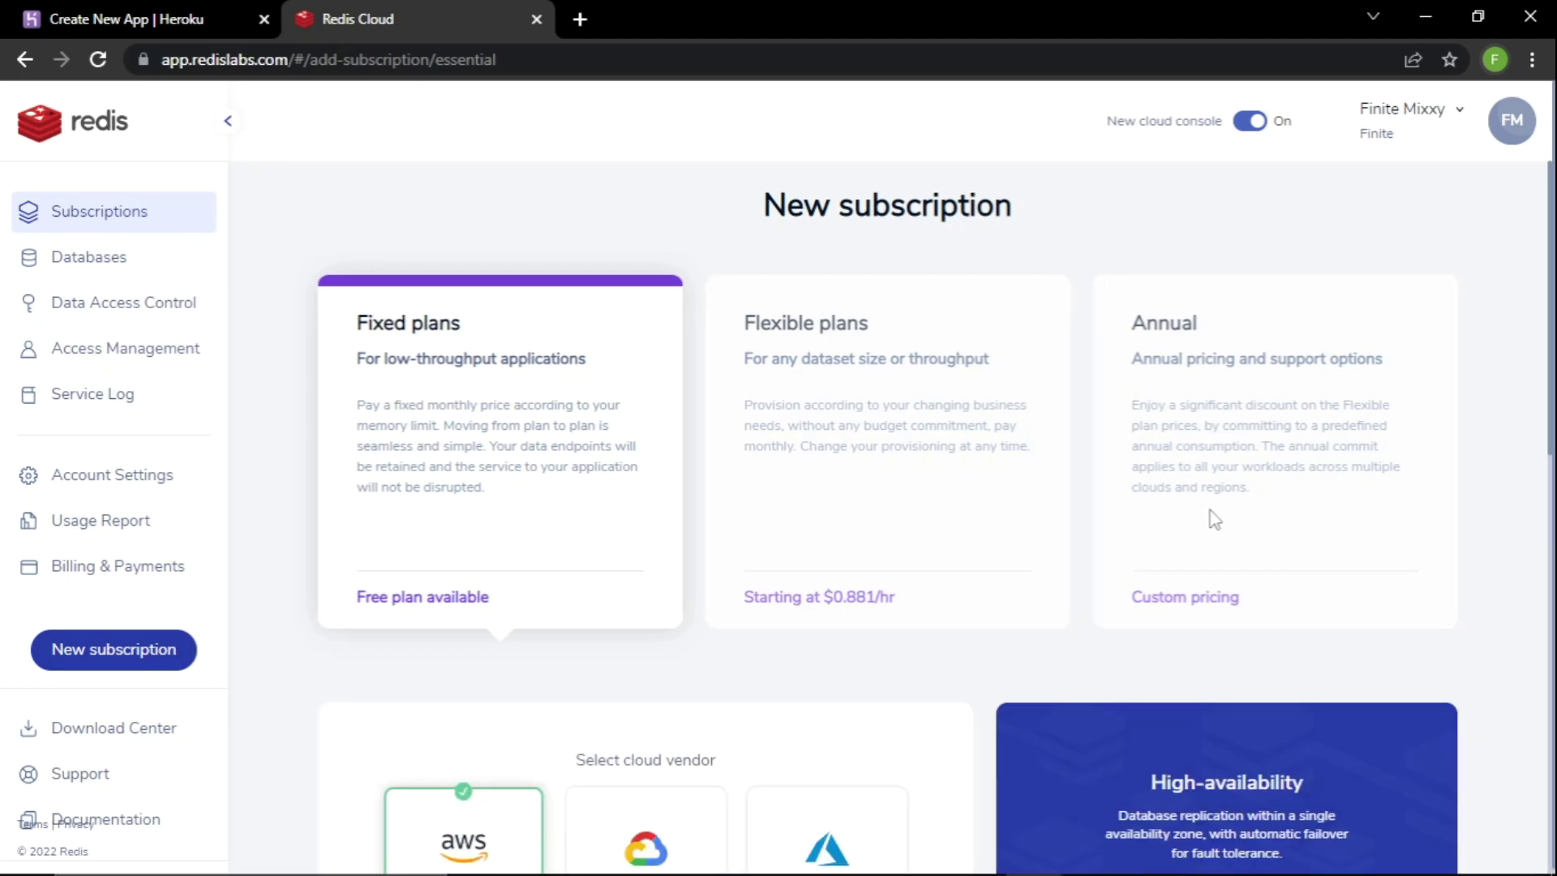
pyautogui.scroll(-6, 969, 669)
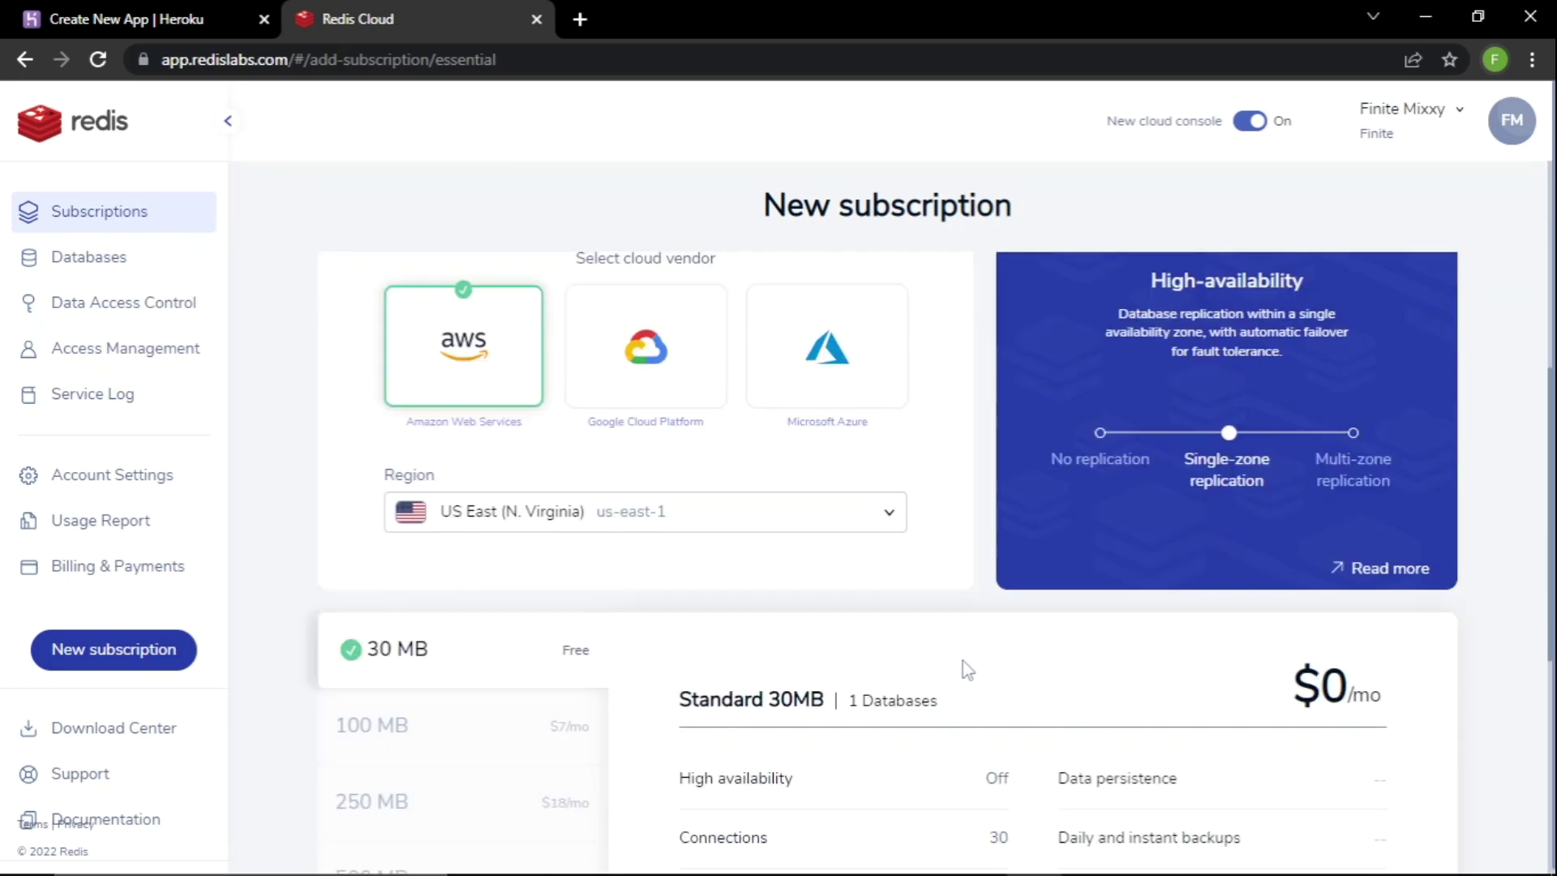
pyautogui.click(1088, 853)
pyautogui.press('Return')
pyautogui.press('Return')
pyautogui.write('choose any of them')
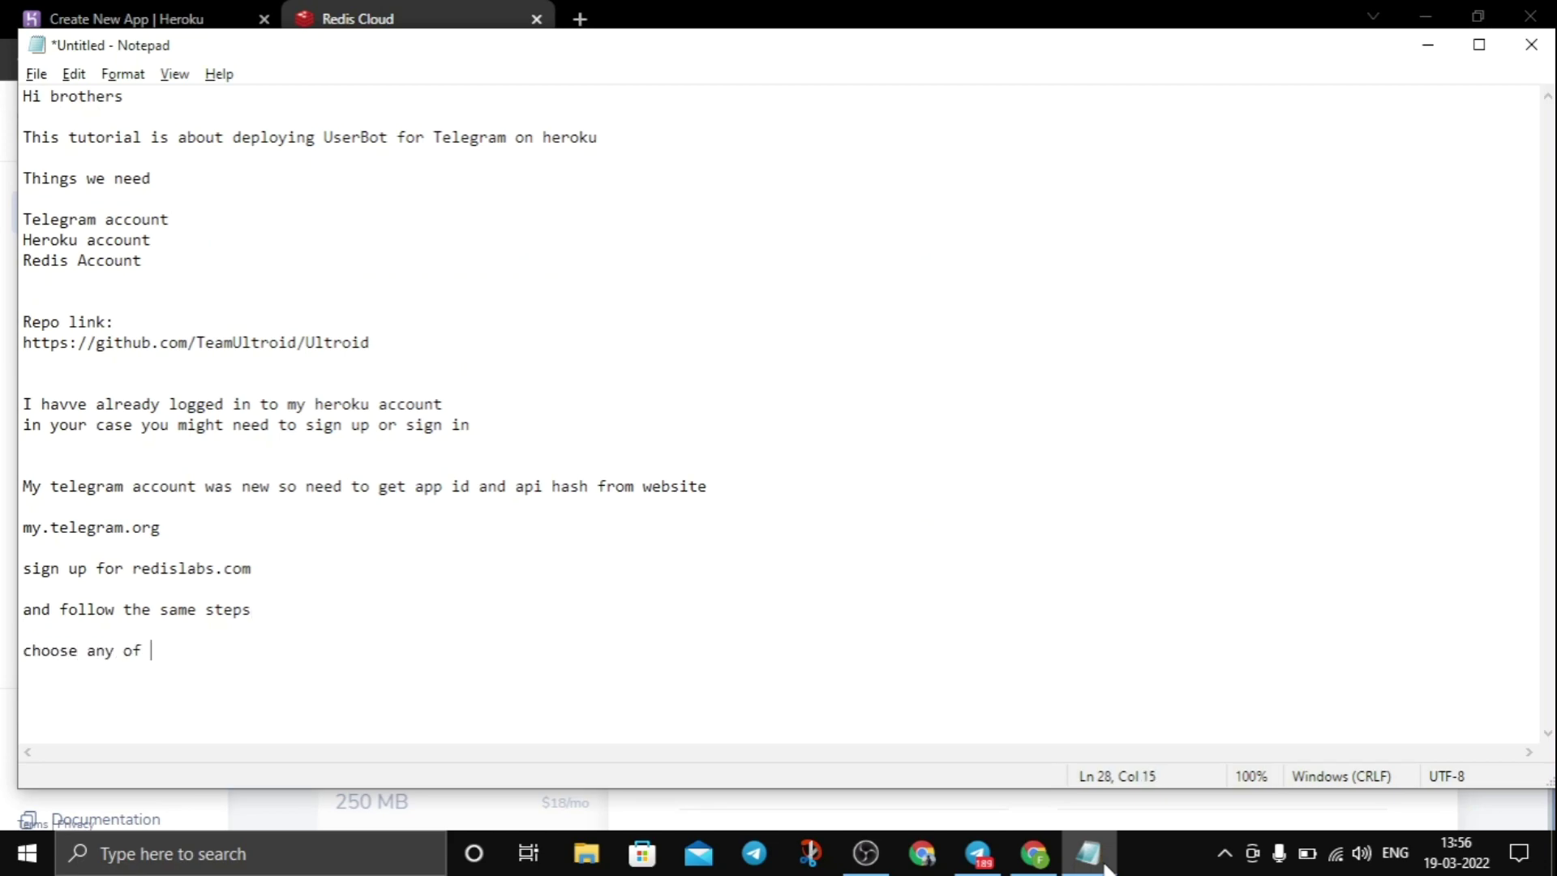
pyautogui.click(1104, 868)
# Name the free subscription youtu and create it
pyautogui.scroll(-6, 1105, 867)
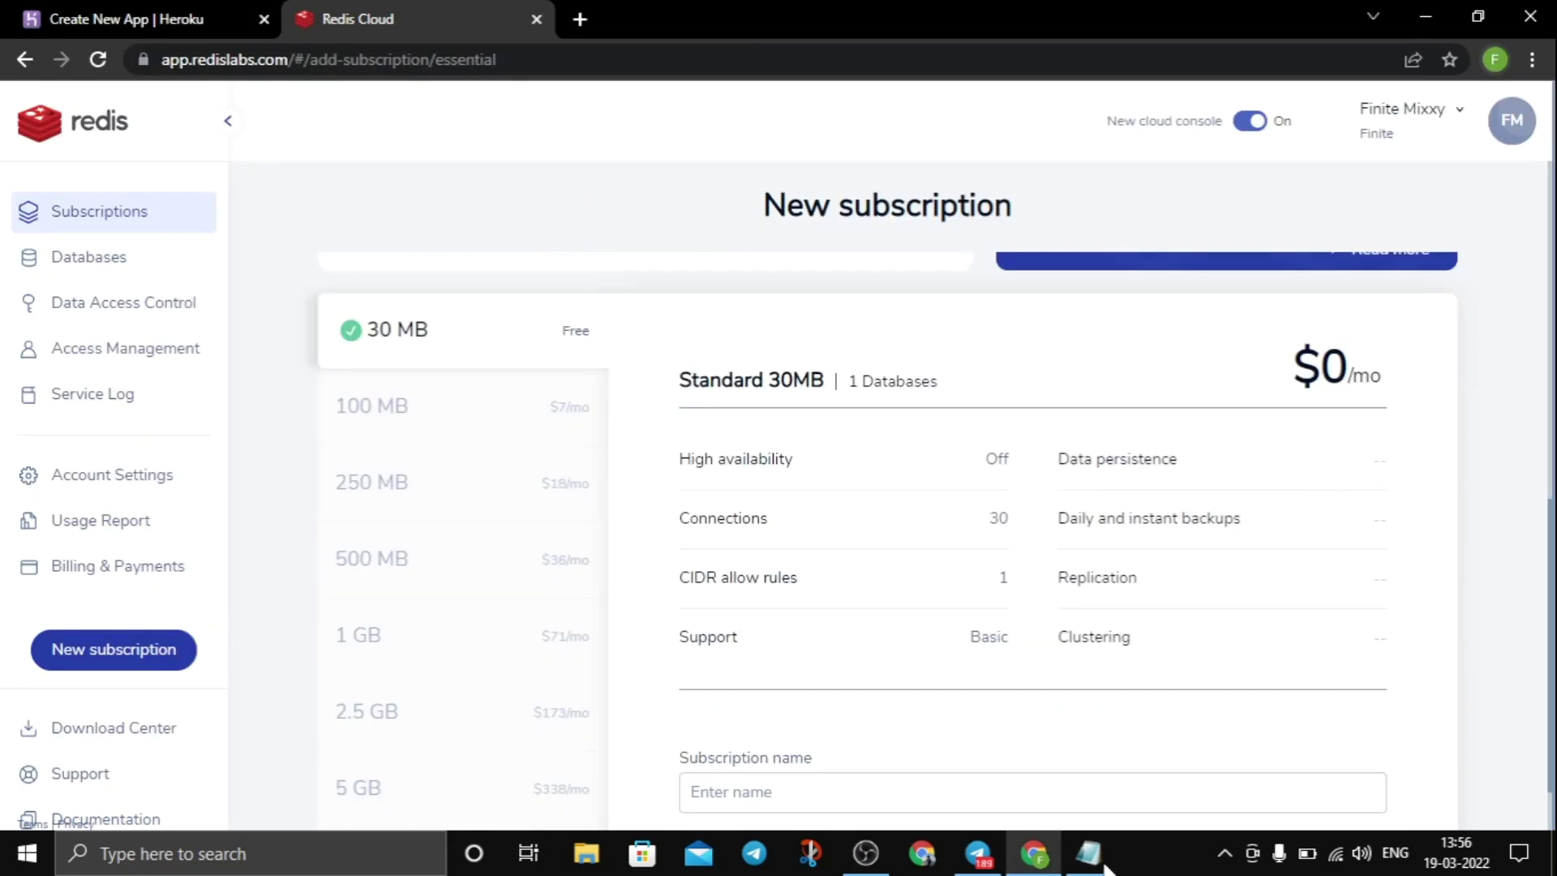
pyautogui.click(858, 580)
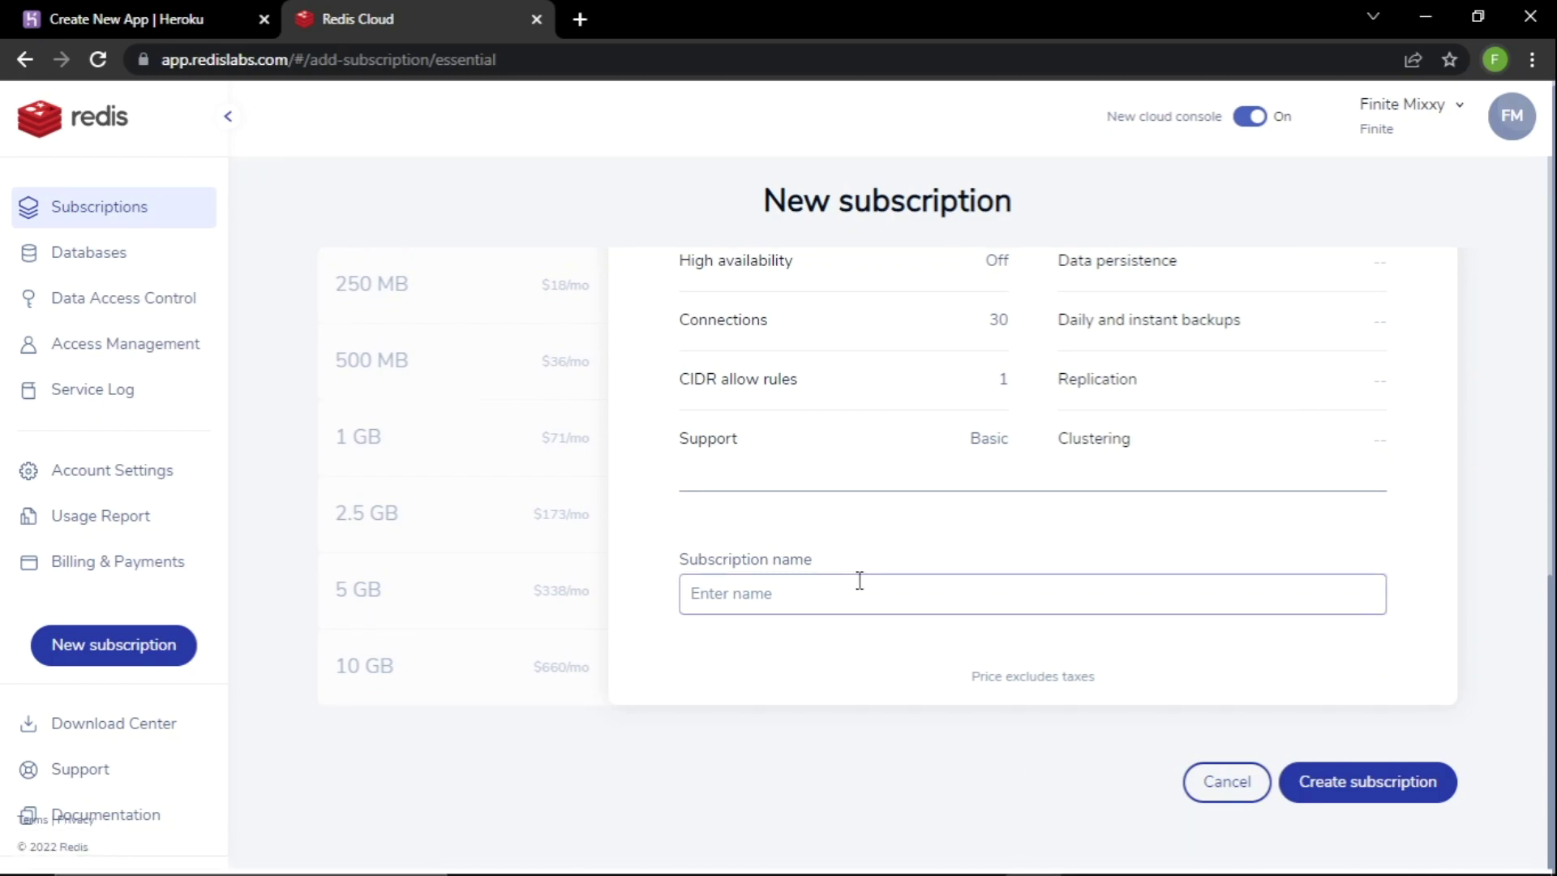
pyautogui.write('youtubeub')
pyautogui.click(1320, 780)
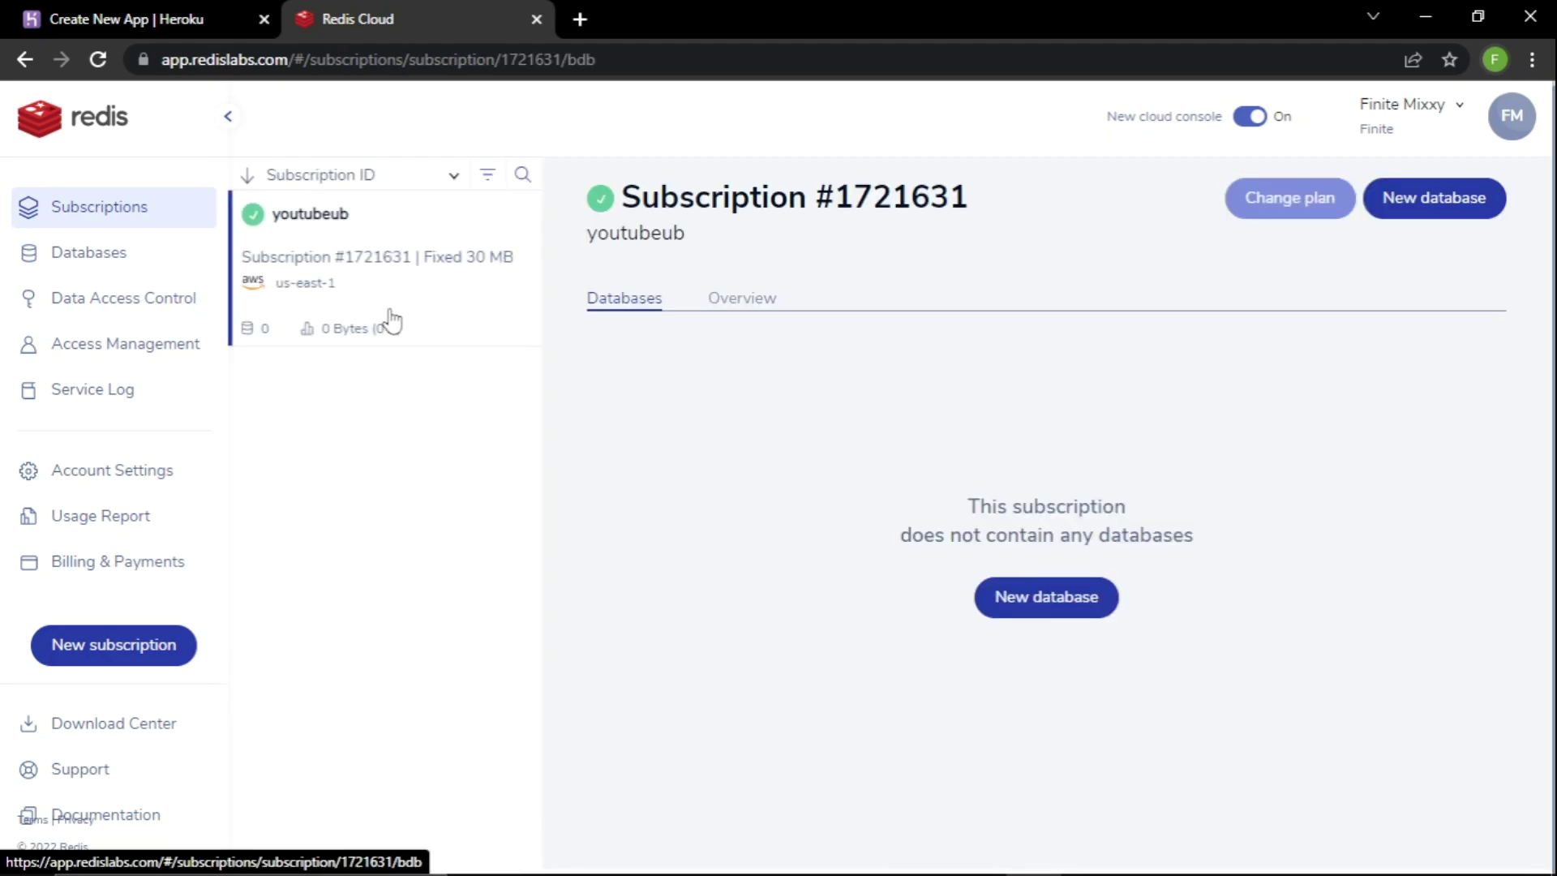
# Create a new Redis database named 'youtubeub', activate it, and dismiss the save-password prompt
pyautogui.click(1042, 601)
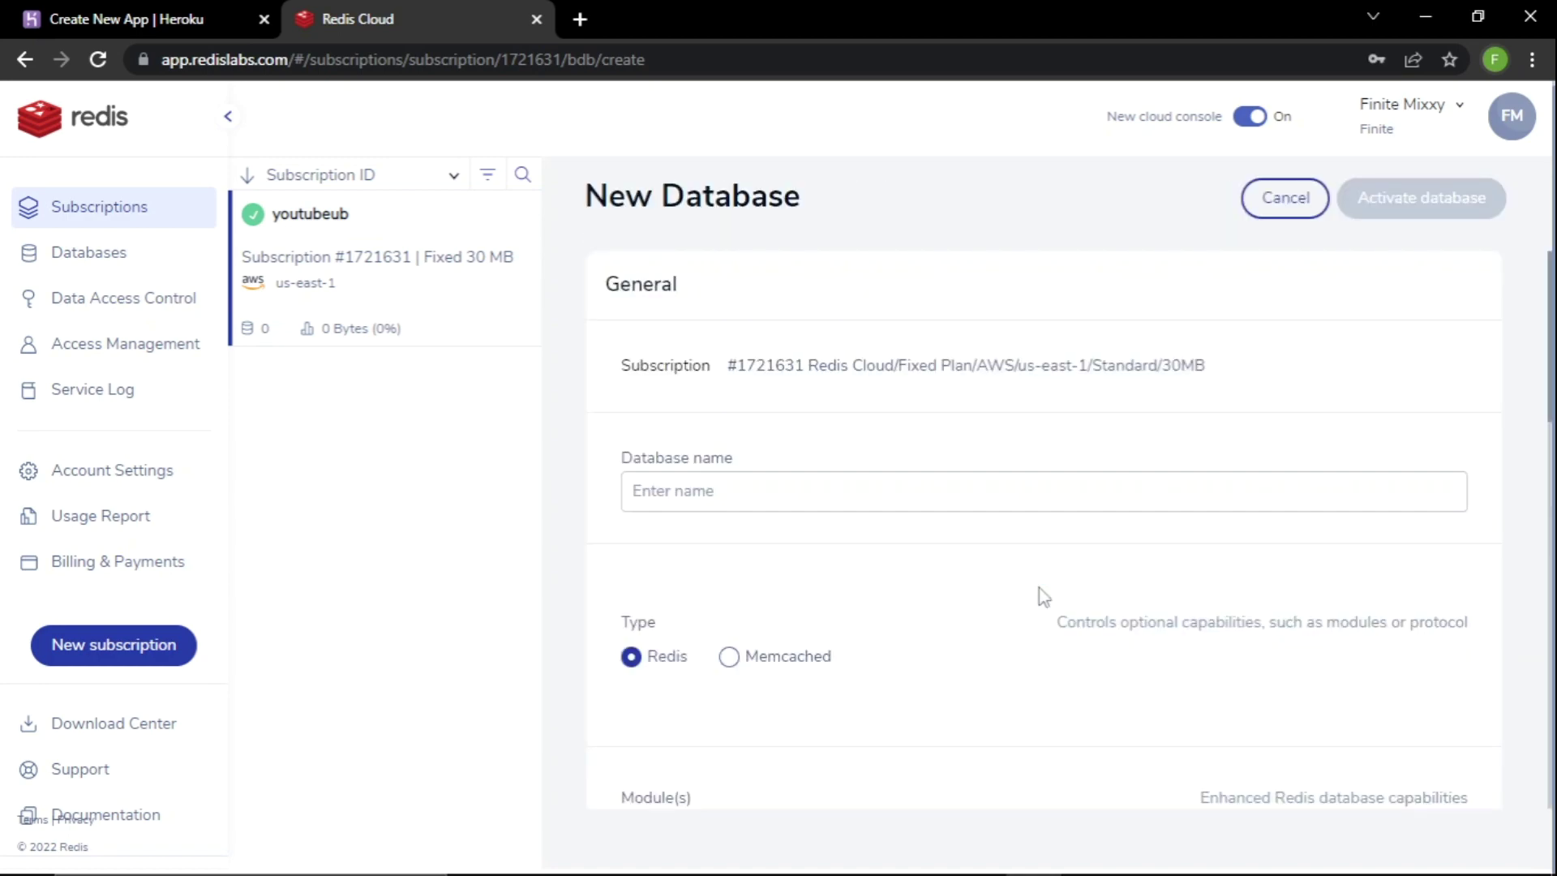
pyautogui.click(724, 505)
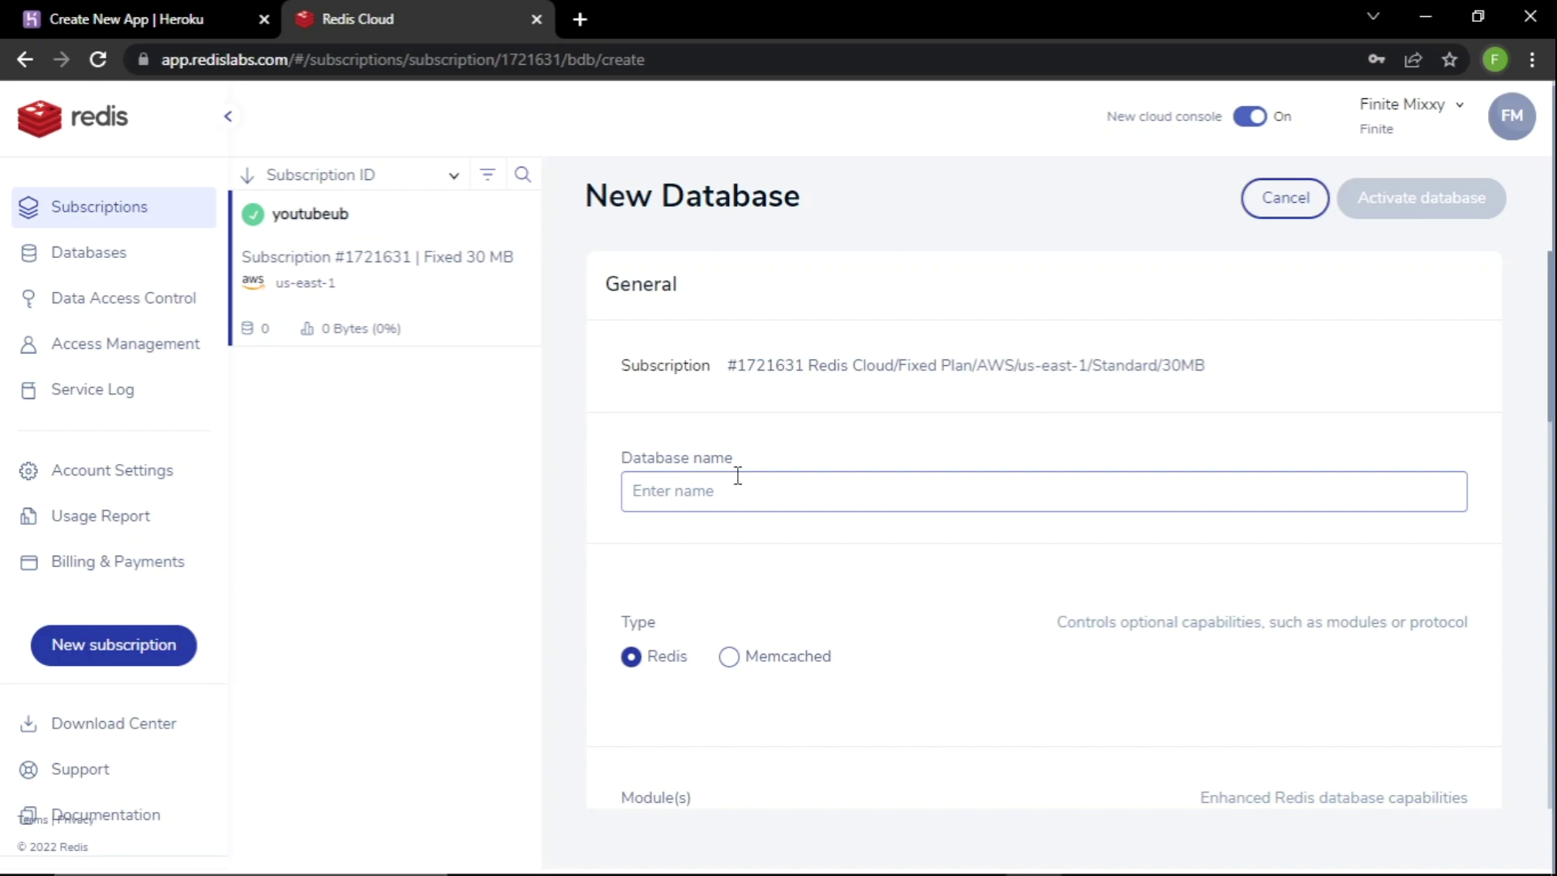
pyautogui.write('youtu')
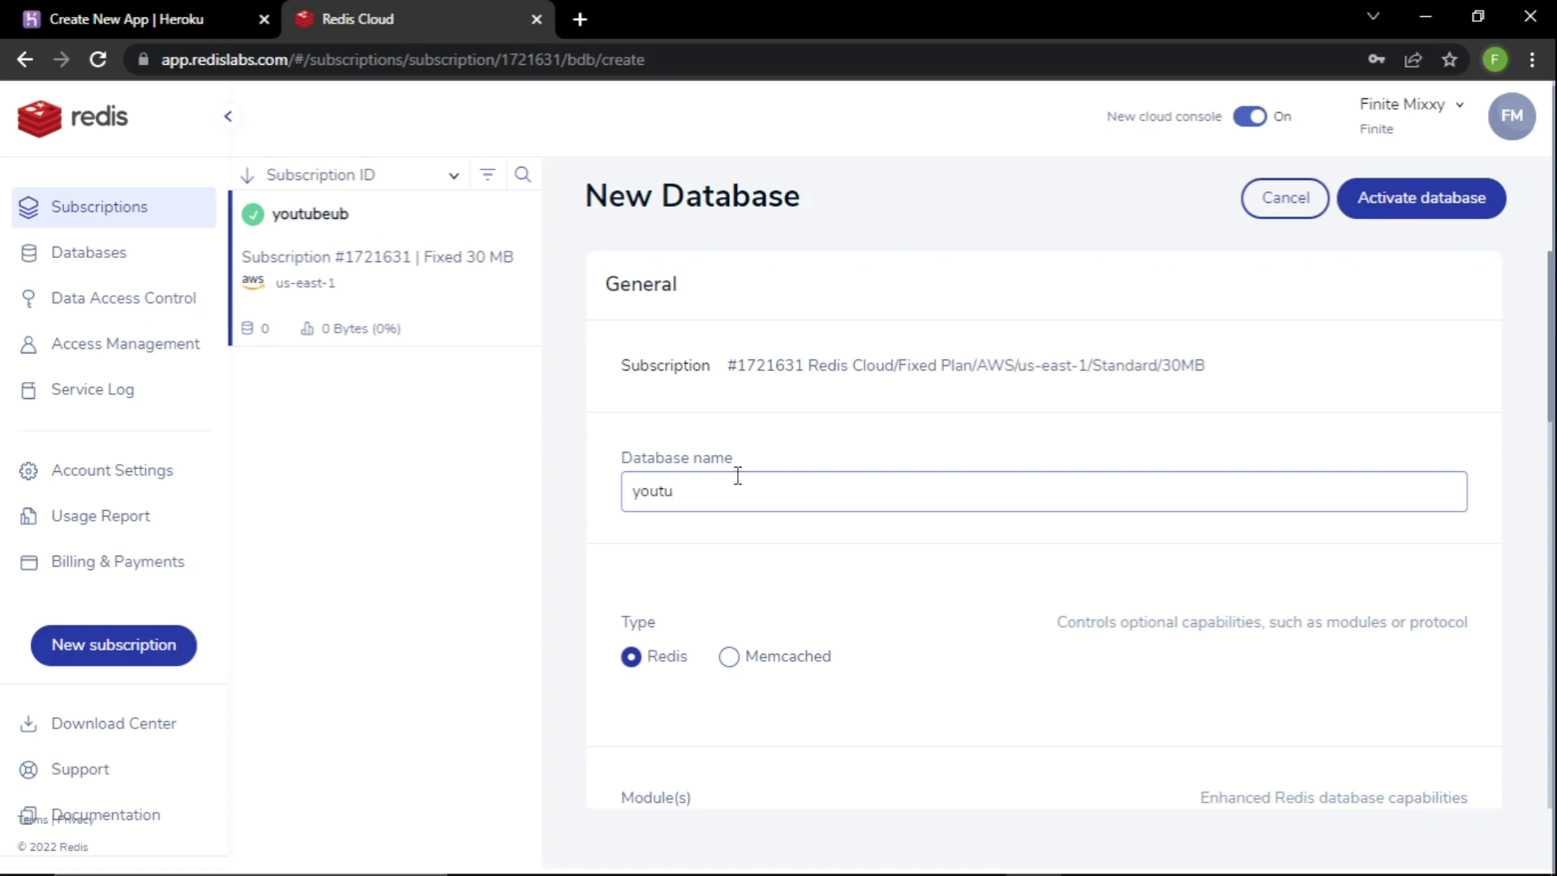
pyautogui.write('beub')
pyautogui.scroll(-8, 1549, 436)
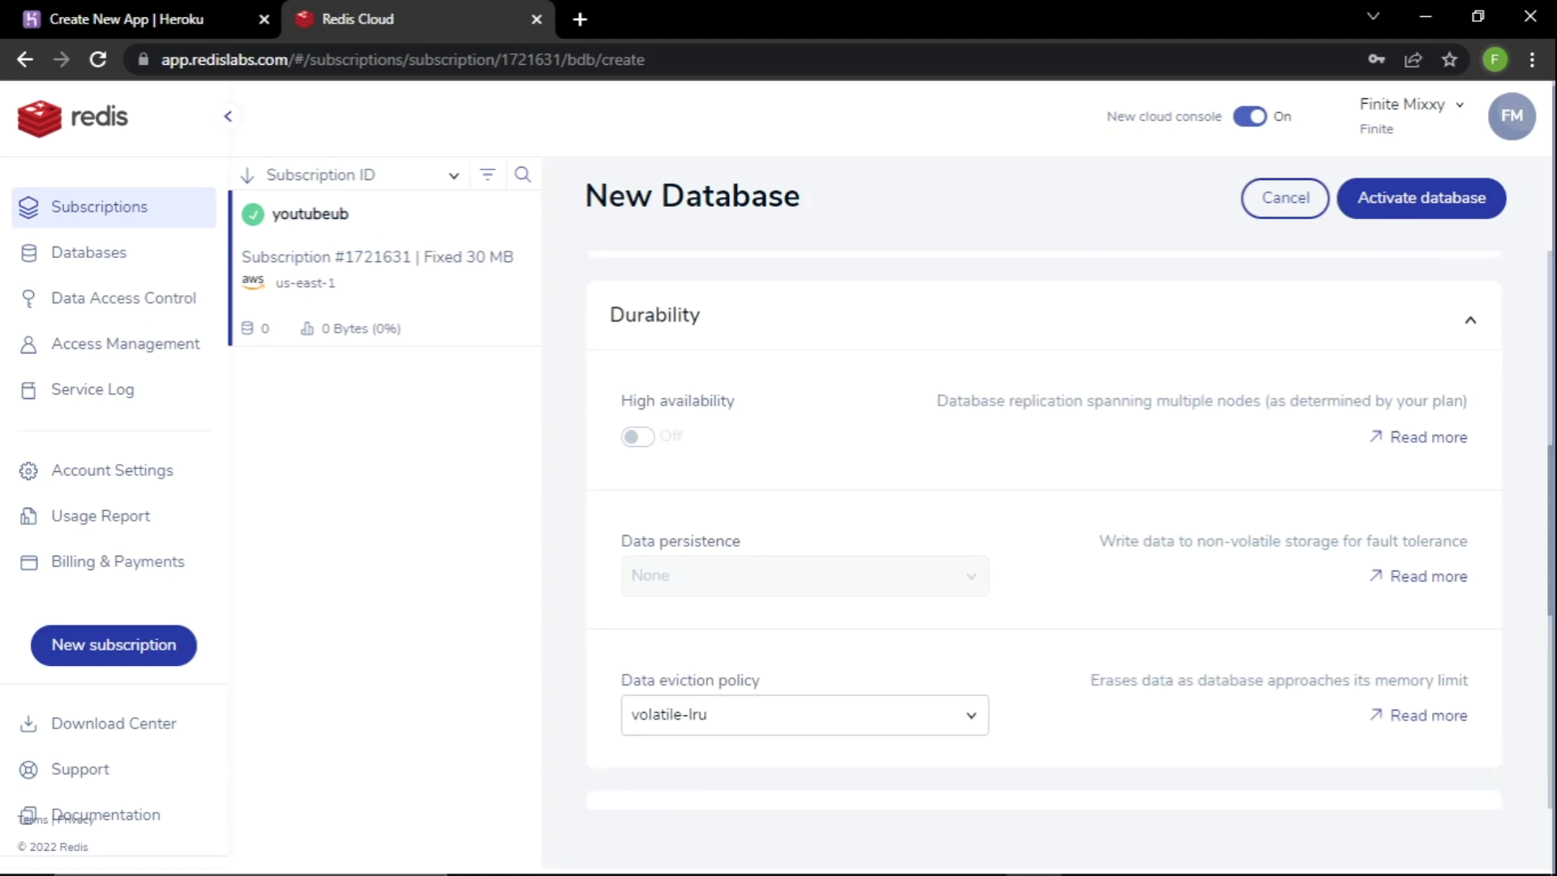
pyautogui.scroll(-3, 1548, 623)
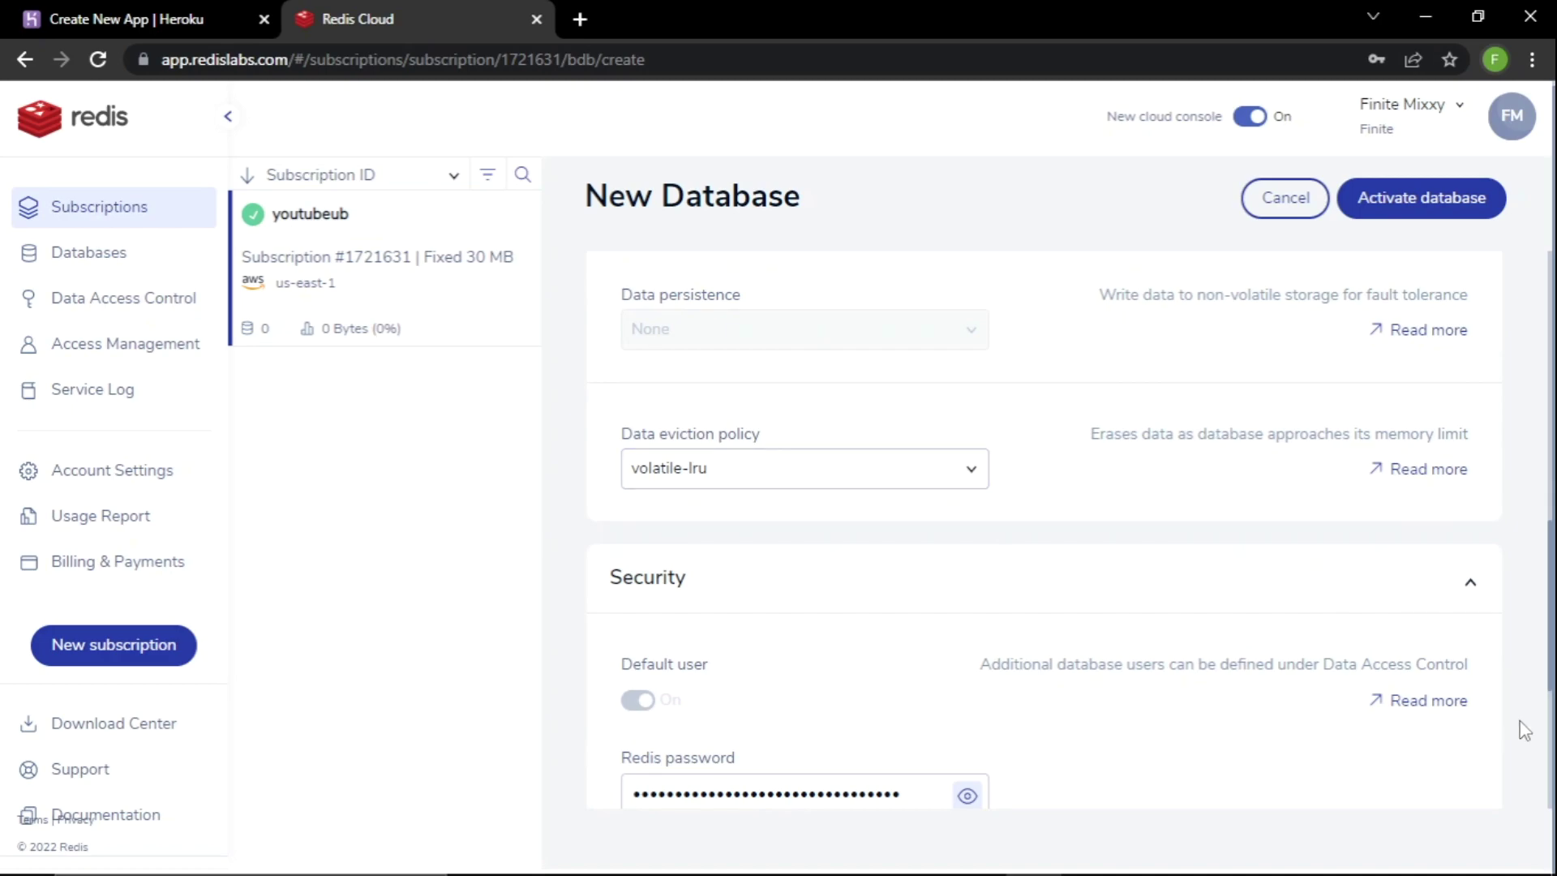
pyautogui.scroll(-5, 1524, 730)
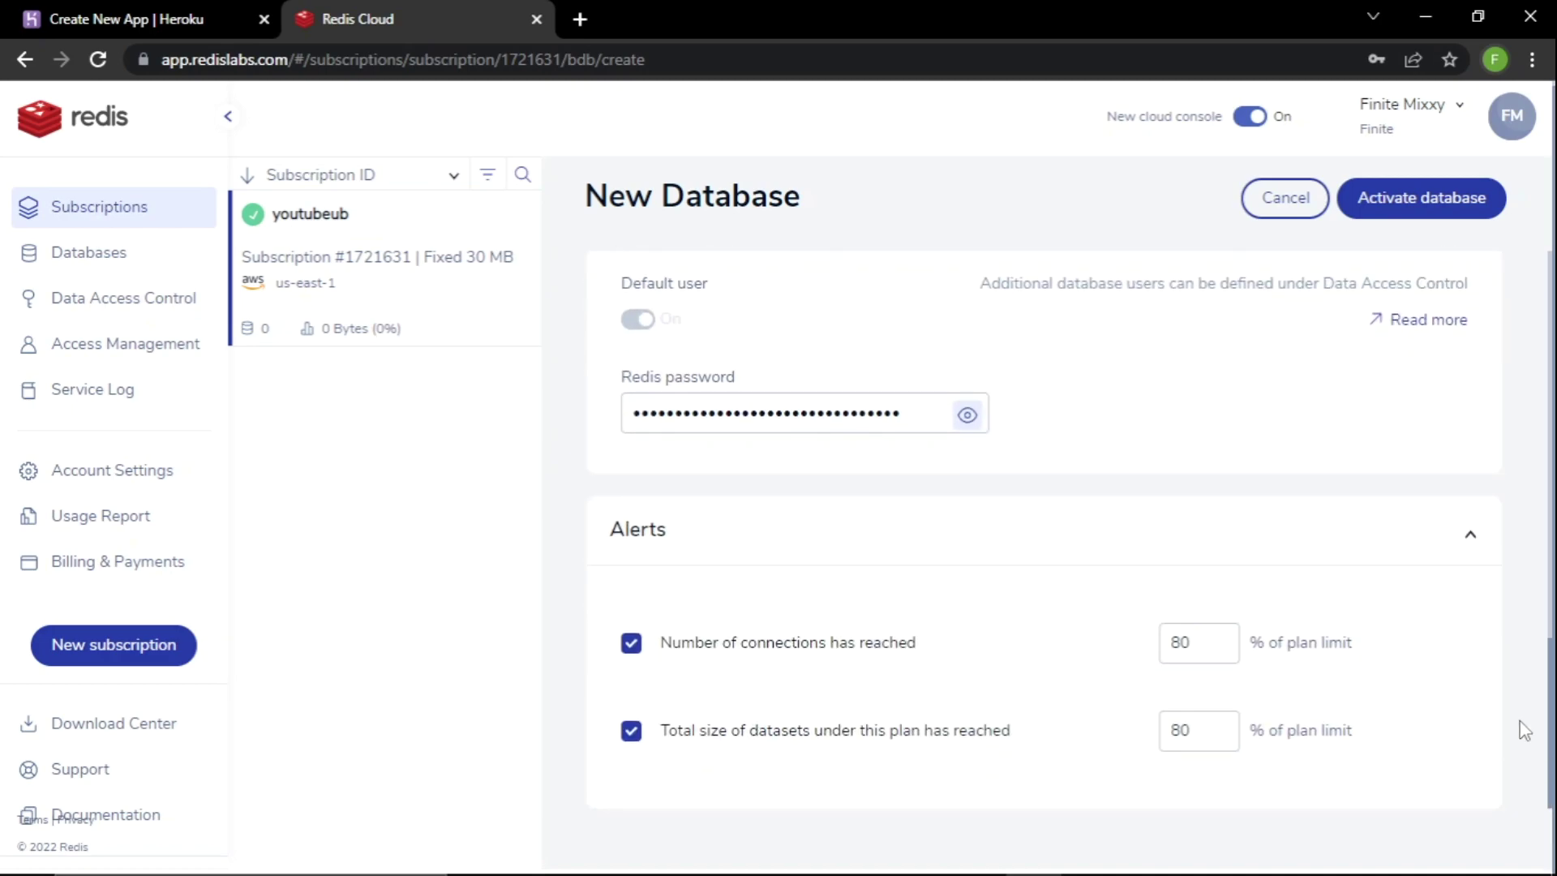
pyautogui.scroll(8, 1524, 730)
pyautogui.click(1447, 212)
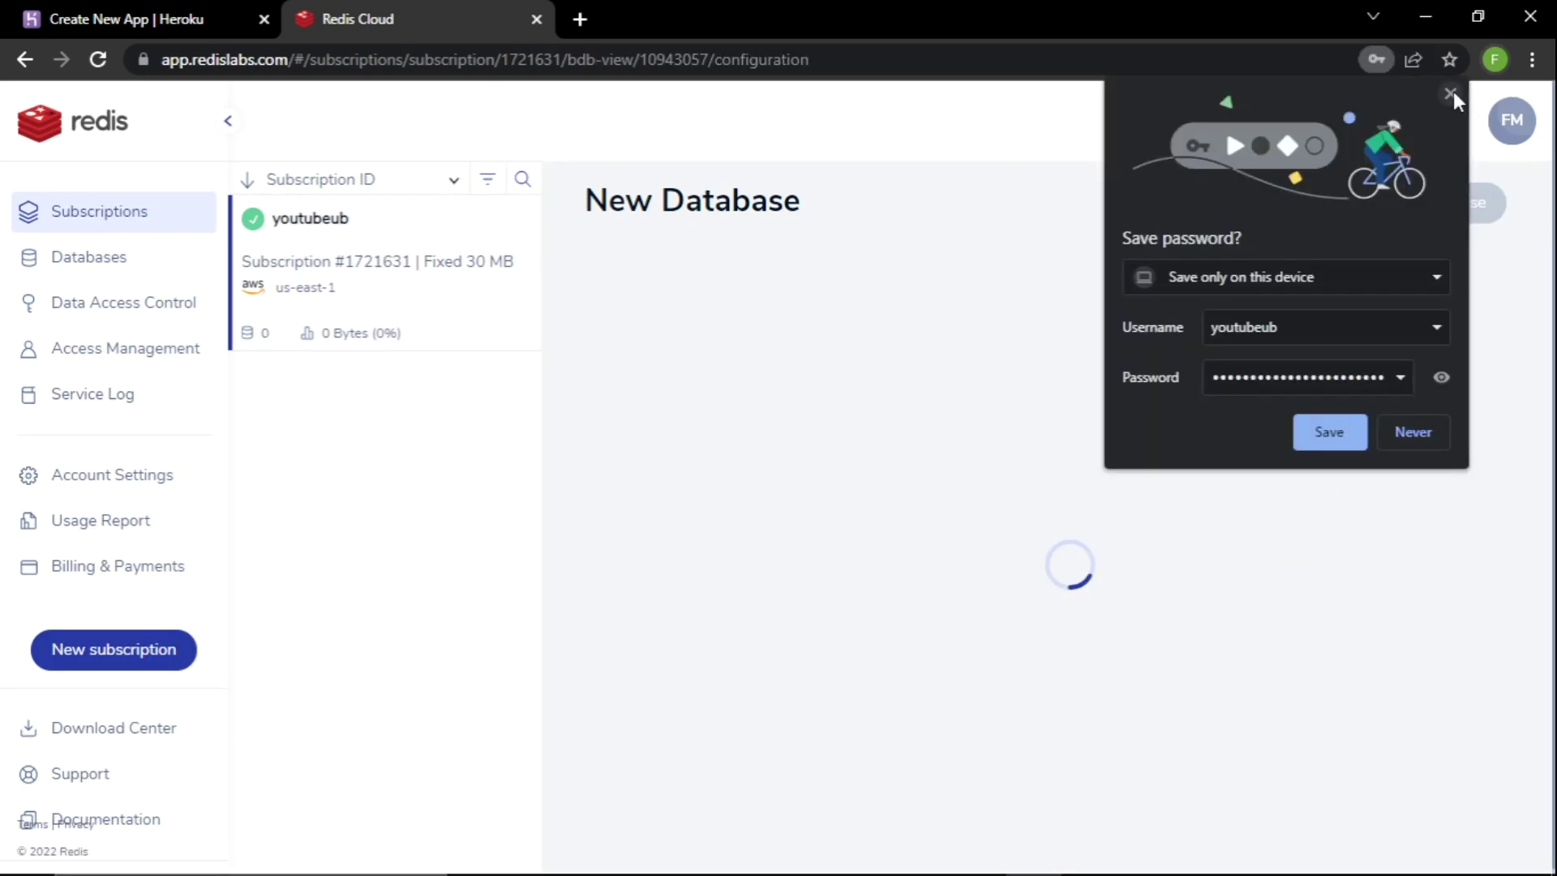
pyautogui.click(1452, 95)
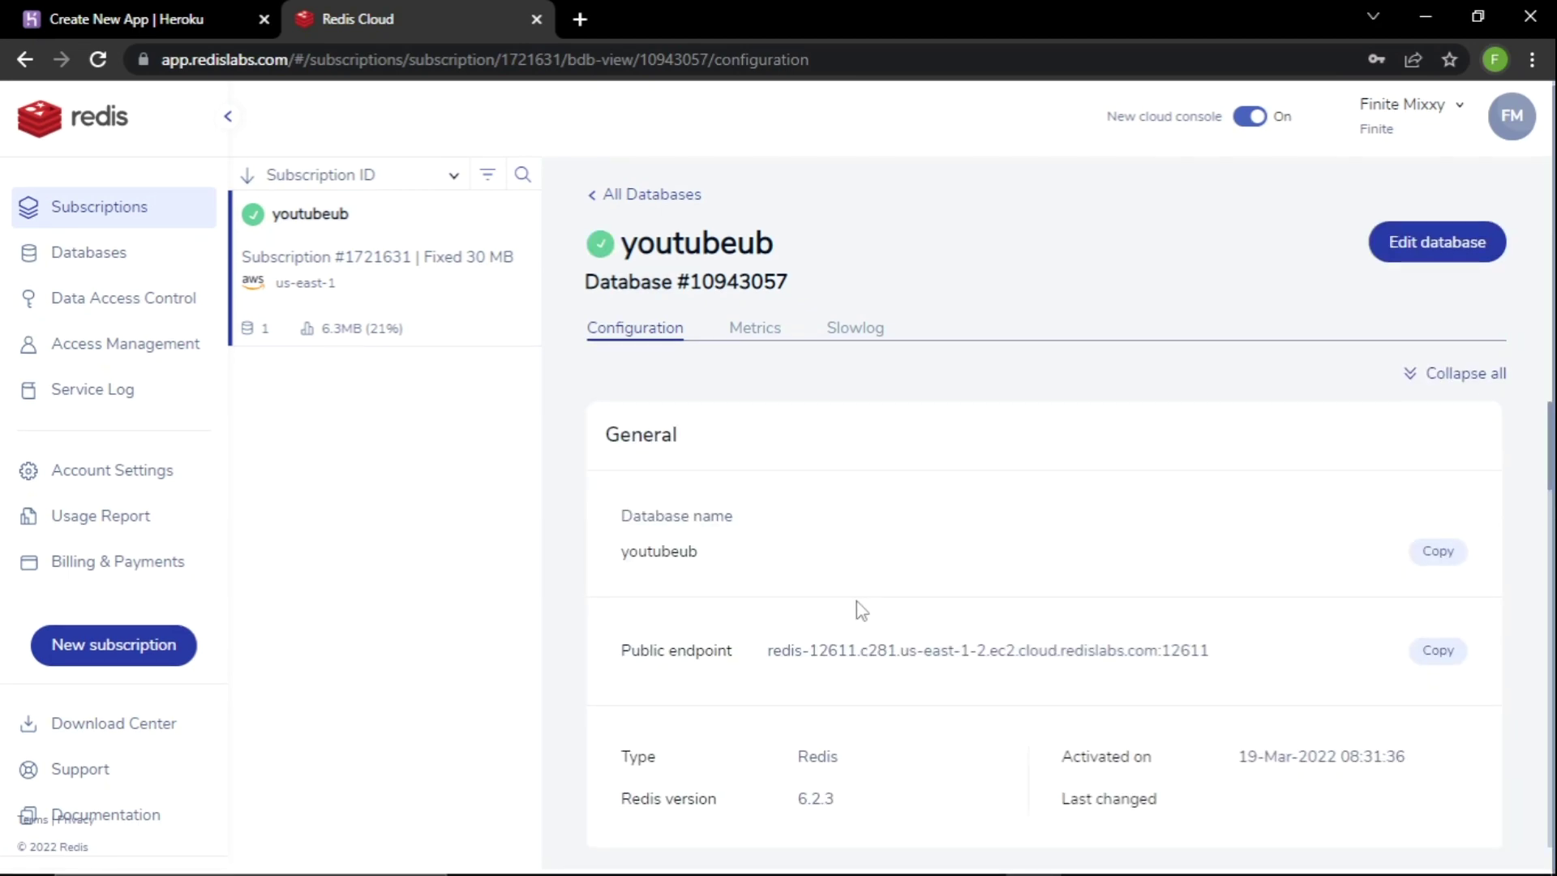
# Copy the database's public endpoint and paste it into Heroku's REDIS_URI field
pyautogui.click(1415, 653)
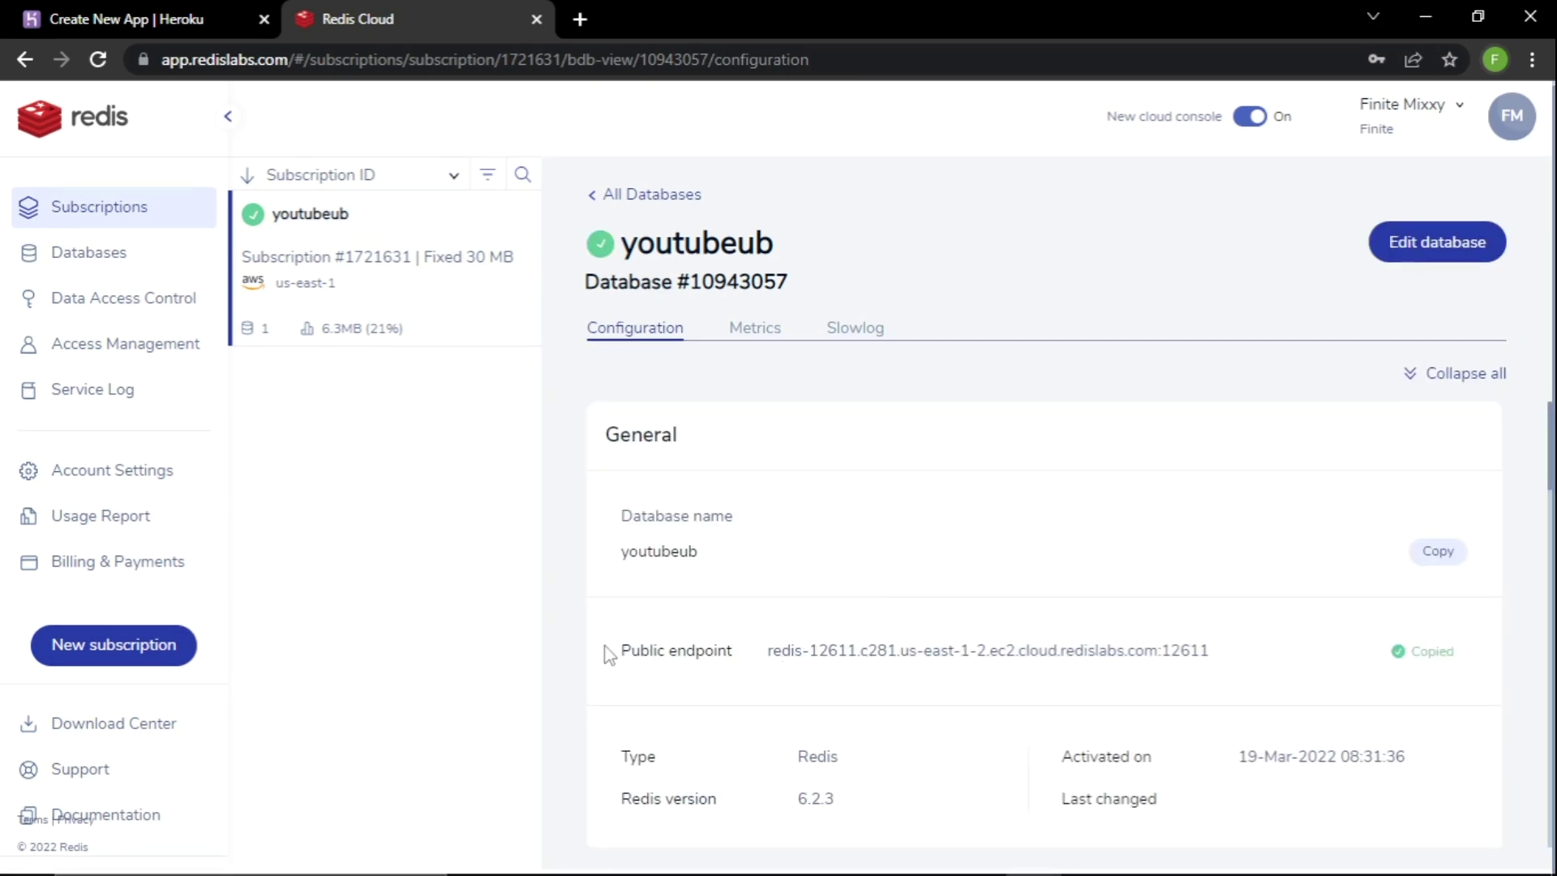
pyautogui.moveTo(609, 653); pyautogui.dragTo(1223, 662)
pyautogui.hotkey('alt', 'Tab')
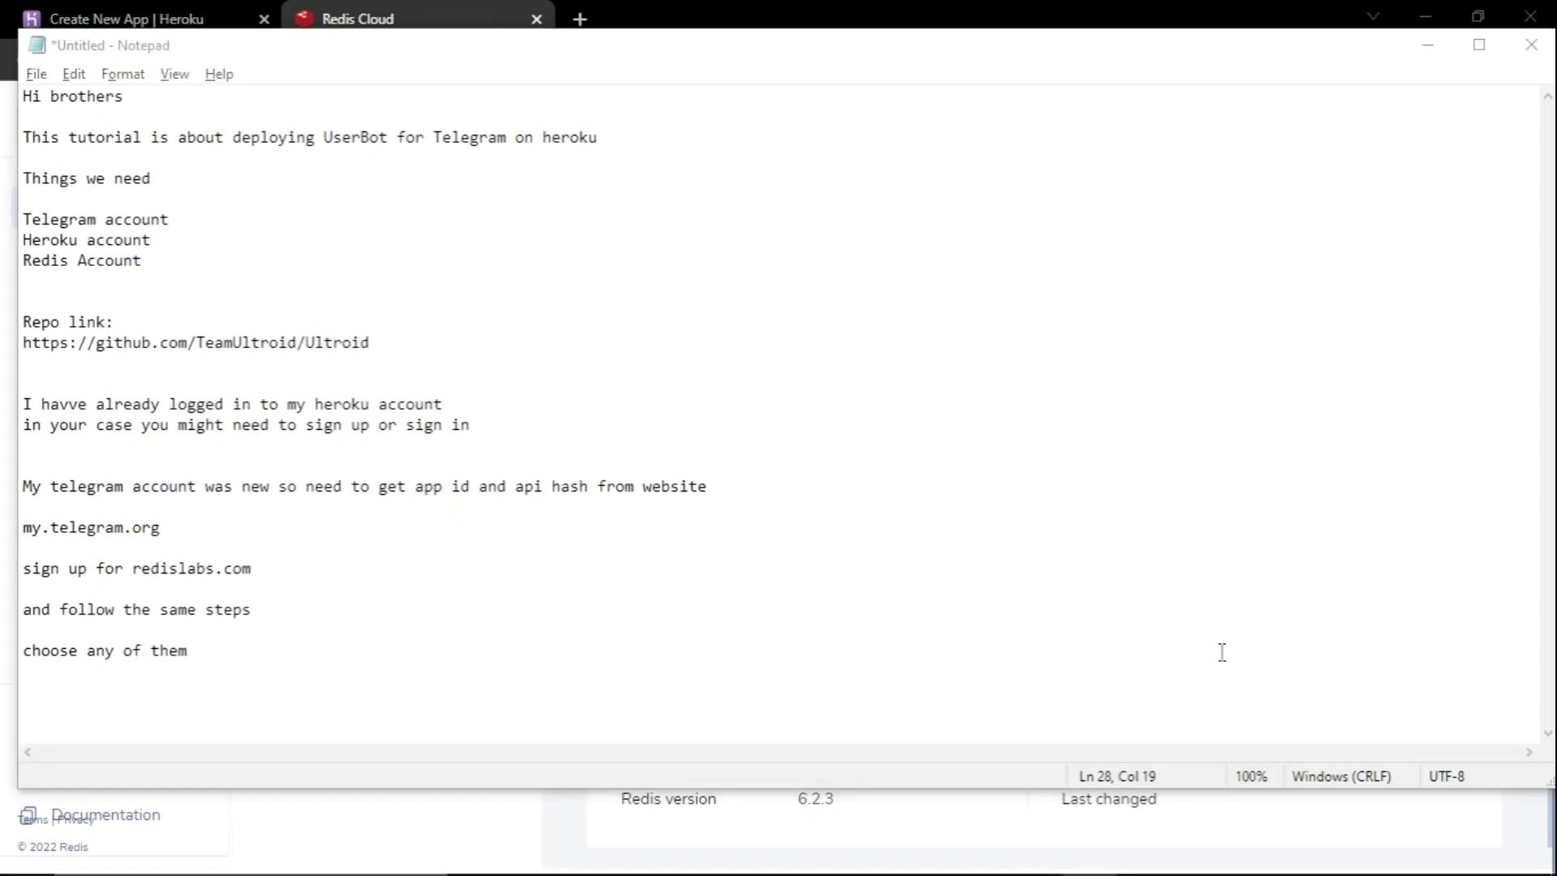
pyautogui.hotkey('alt', 'Tab')
pyautogui.hotkey('ctrl', 'Tab')
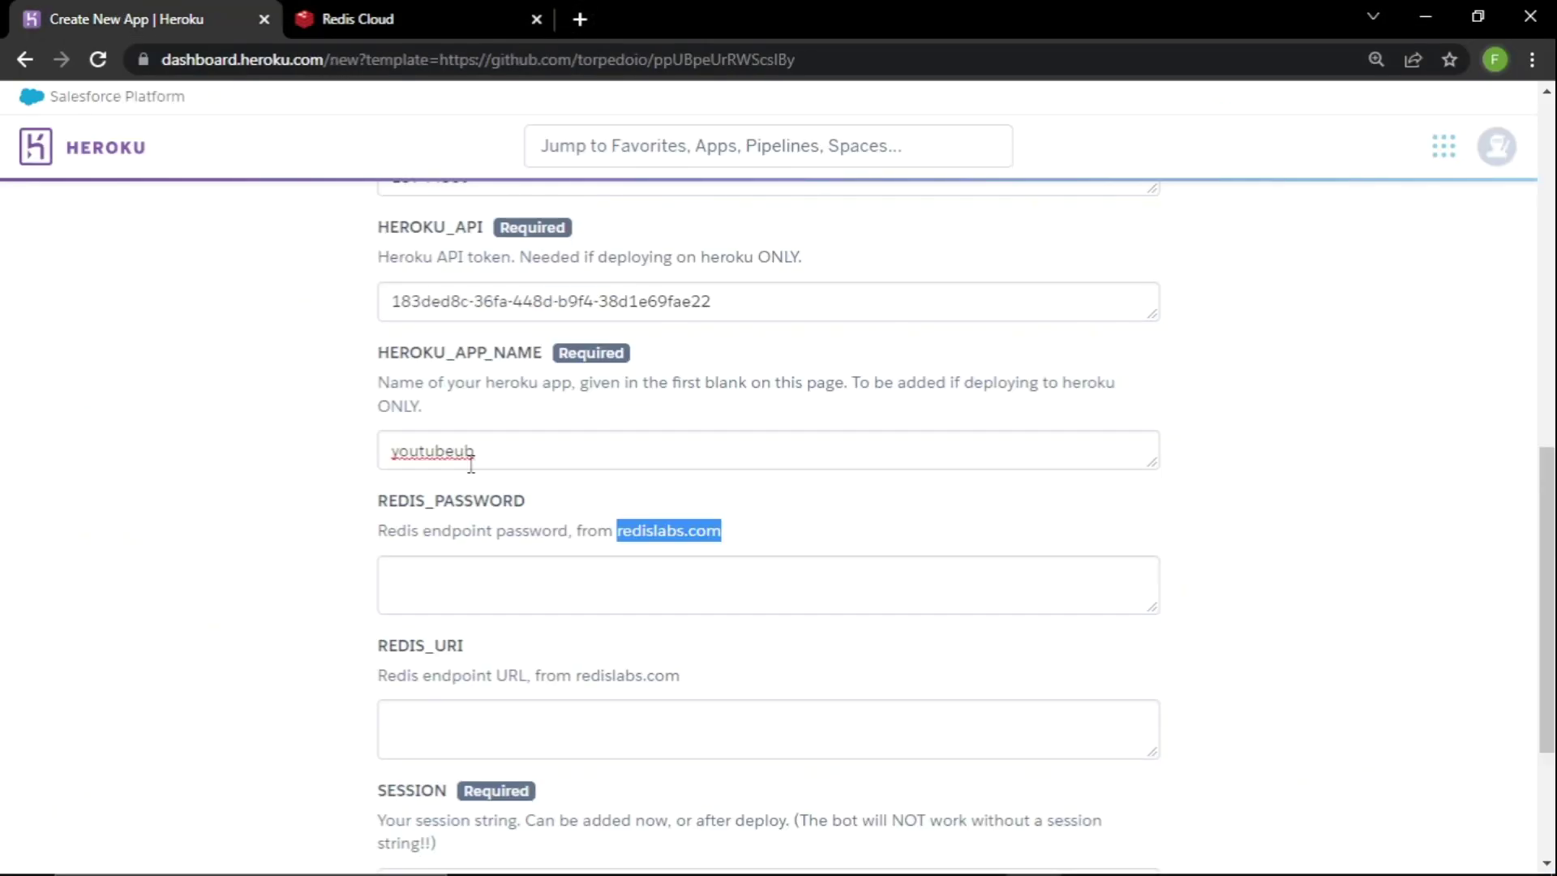
pyautogui.click(491, 728)
pyautogui.hotkey('ctrl', 'v')
pyautogui.moveTo(420, 672); pyautogui.dragTo(536, 674)
# Copy the default user password from the Security section into Heroku's REDIS_PASSWORD field
pyautogui.click(567, 580)
pyautogui.hotkey('alt', 'Tab')
pyautogui.hotkey('alt', 'Tab')
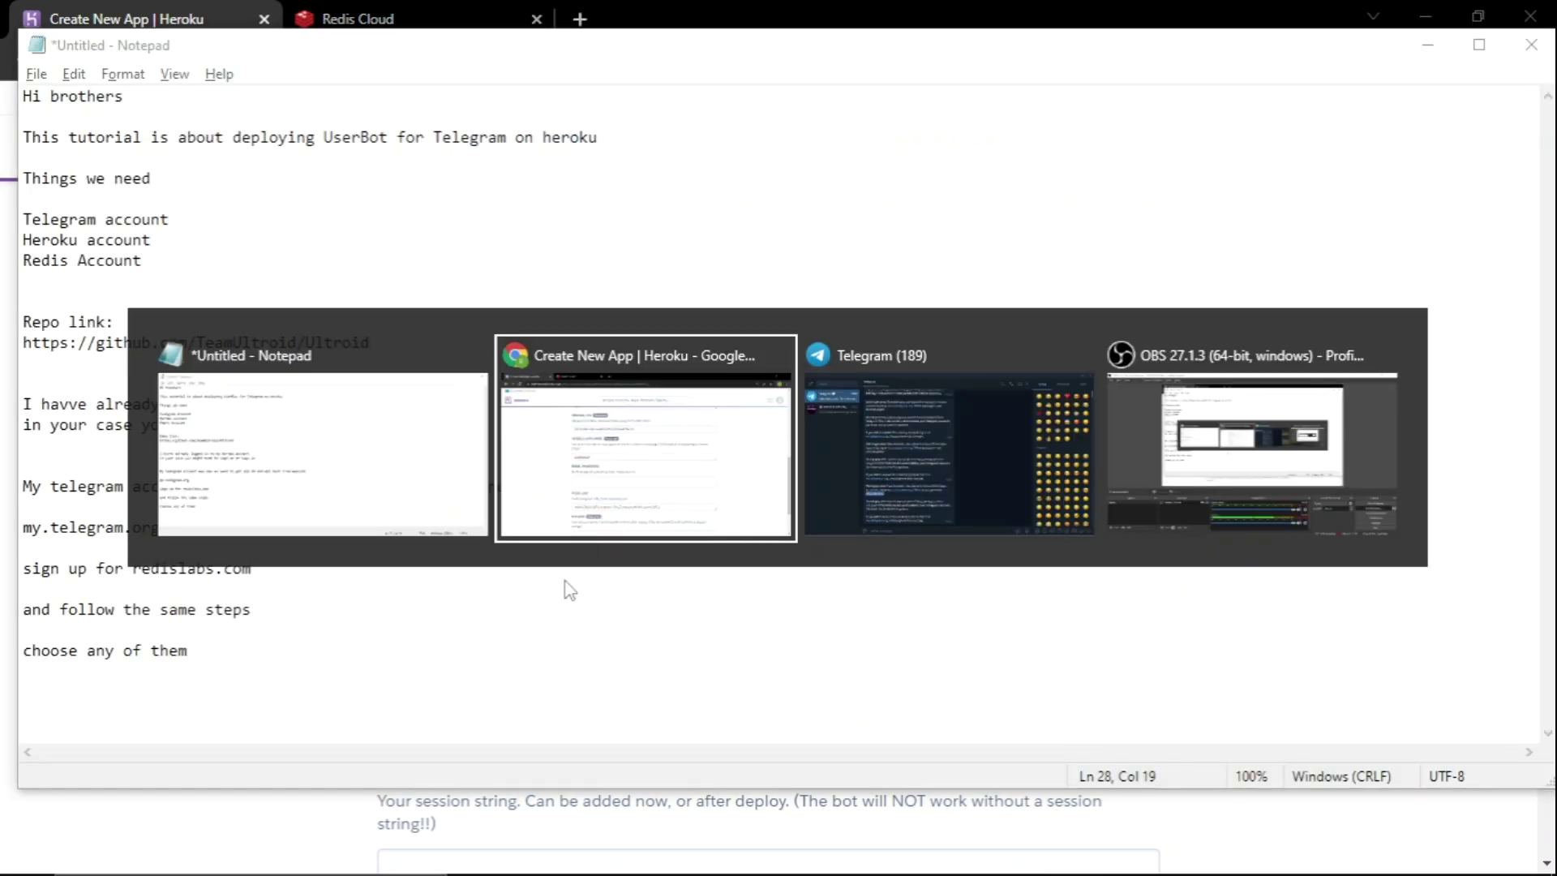
pyautogui.hotkey('ctrl', 'Tab')
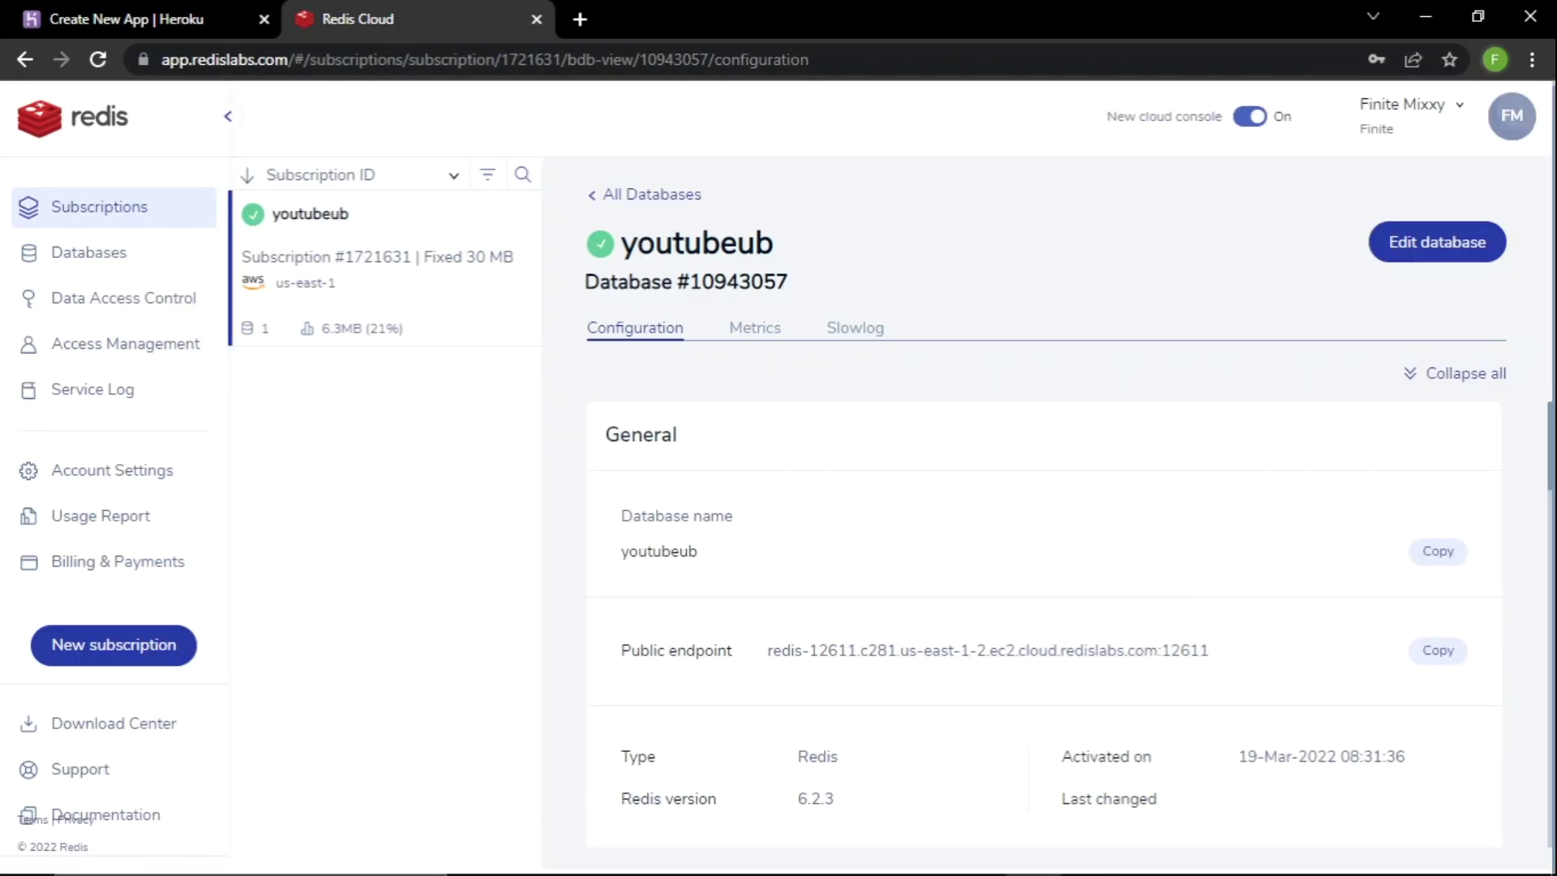
pyautogui.scroll(-10, 1550, 517)
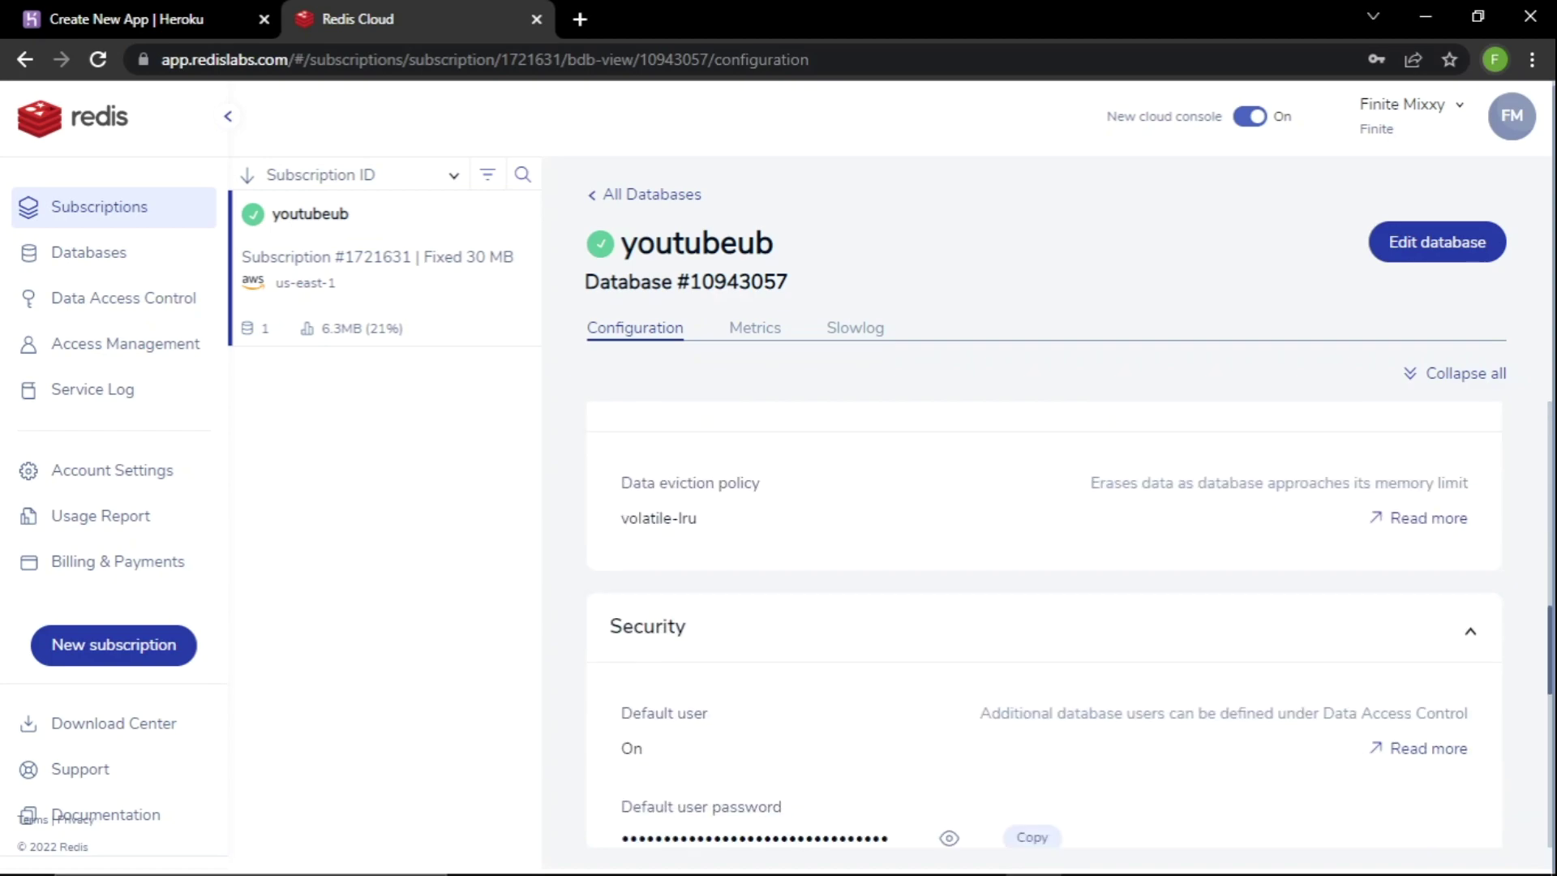
pyautogui.click(1031, 836)
pyautogui.hotkey('alt', 'Tab')
pyautogui.hotkey('alt', 'Tab')
pyautogui.hotkey('ctrl', 'Tab')
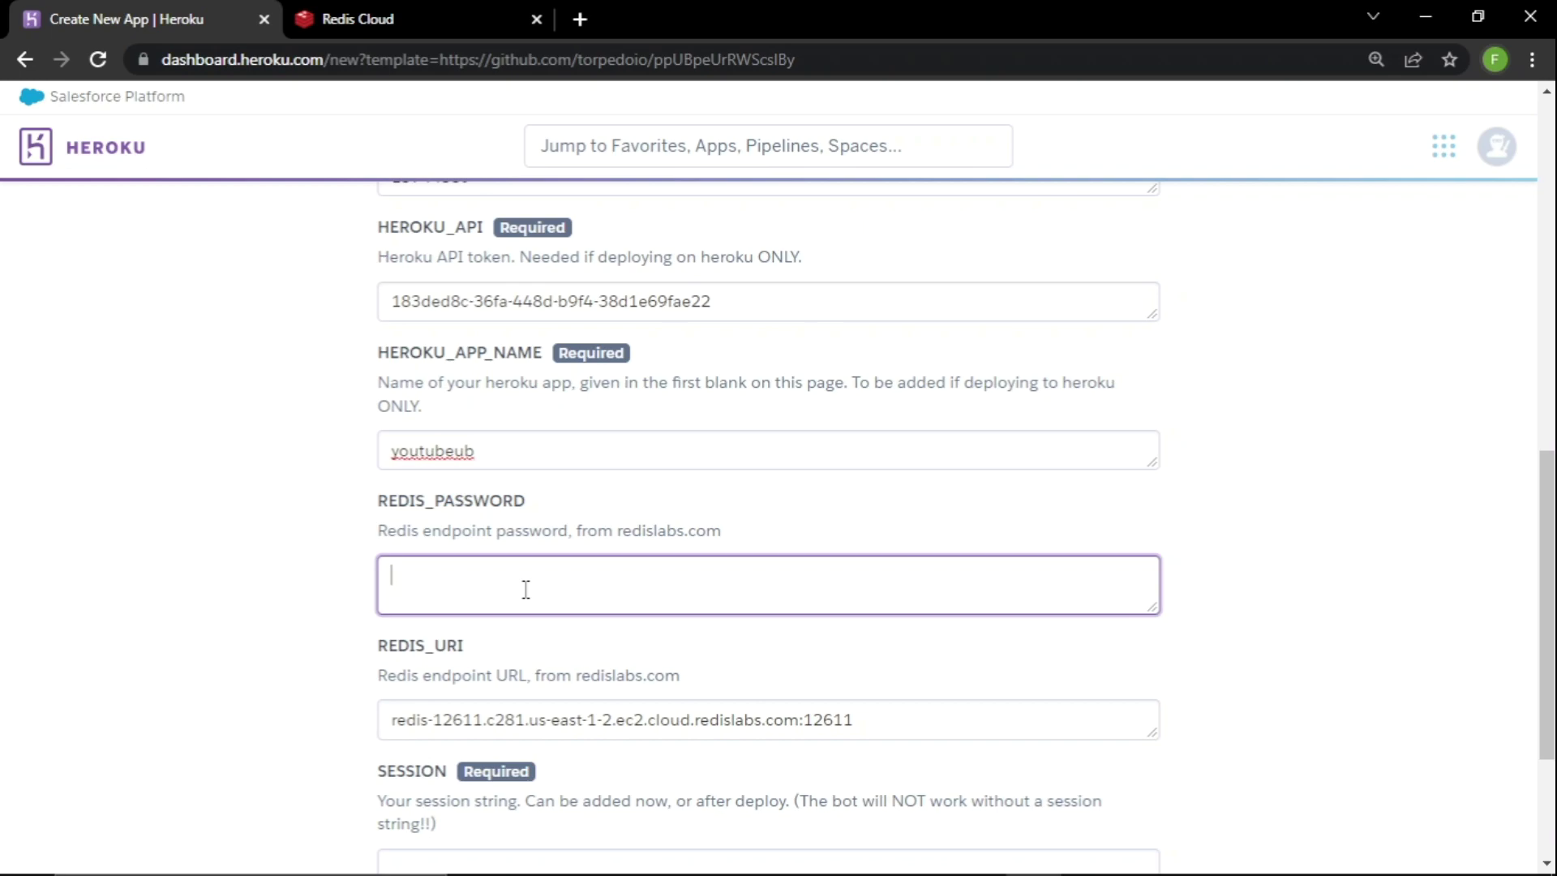
pyautogui.hotkey('ctrl', 'v')
pyautogui.scroll(-3, 1371, 534)
pyautogui.moveTo(386, 530); pyautogui.dragTo(437, 582)
# Open the String Session Generator Bot in Telegram and start a new session generation
pyautogui.click(969, 863)
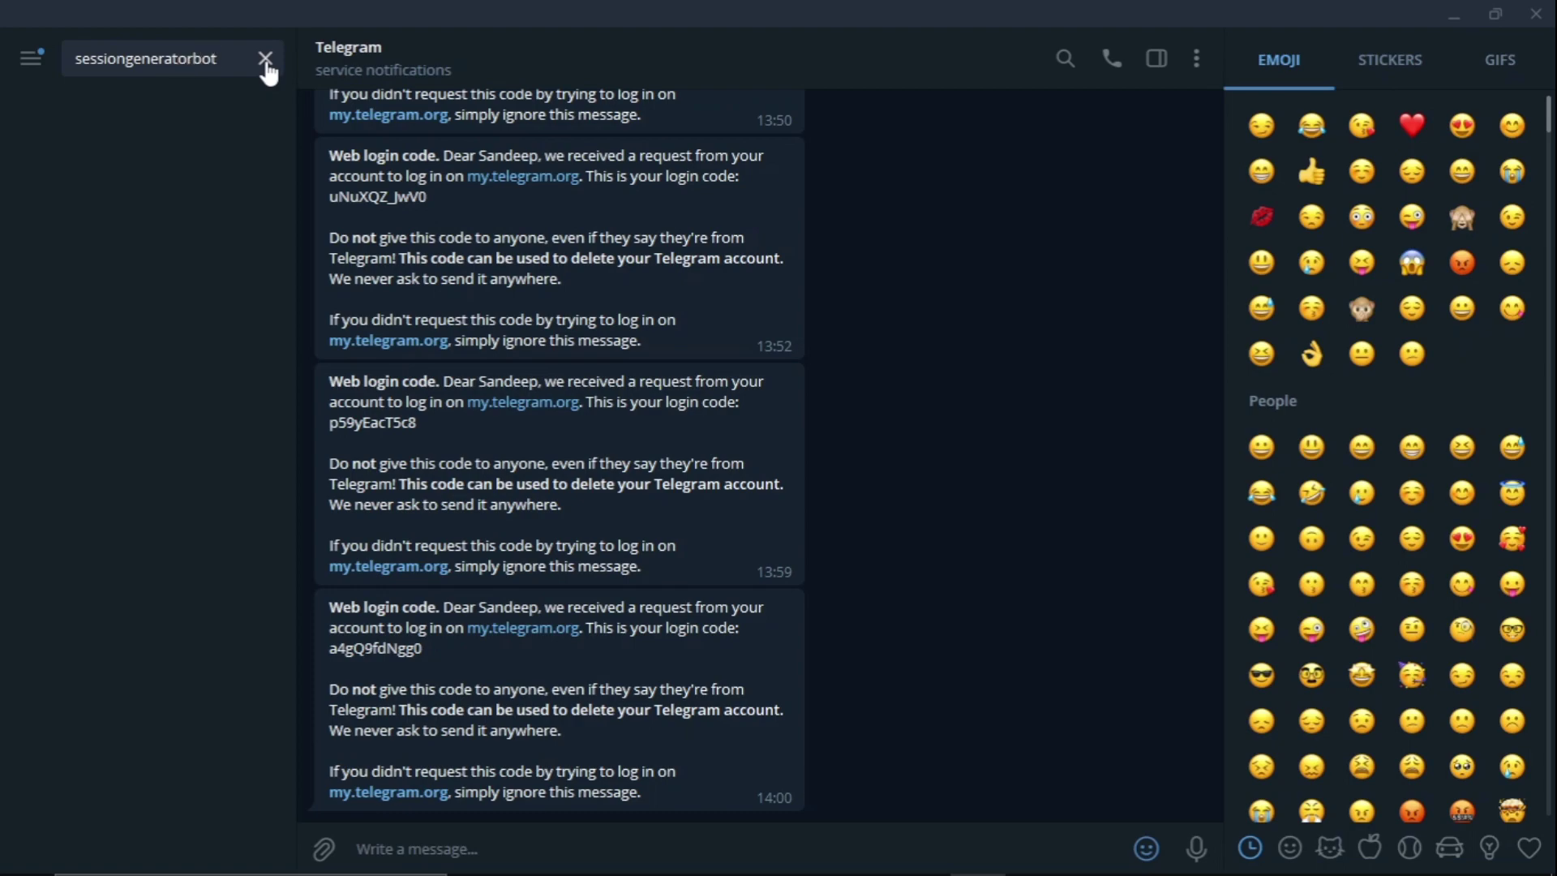
pyautogui.click(124, 174)
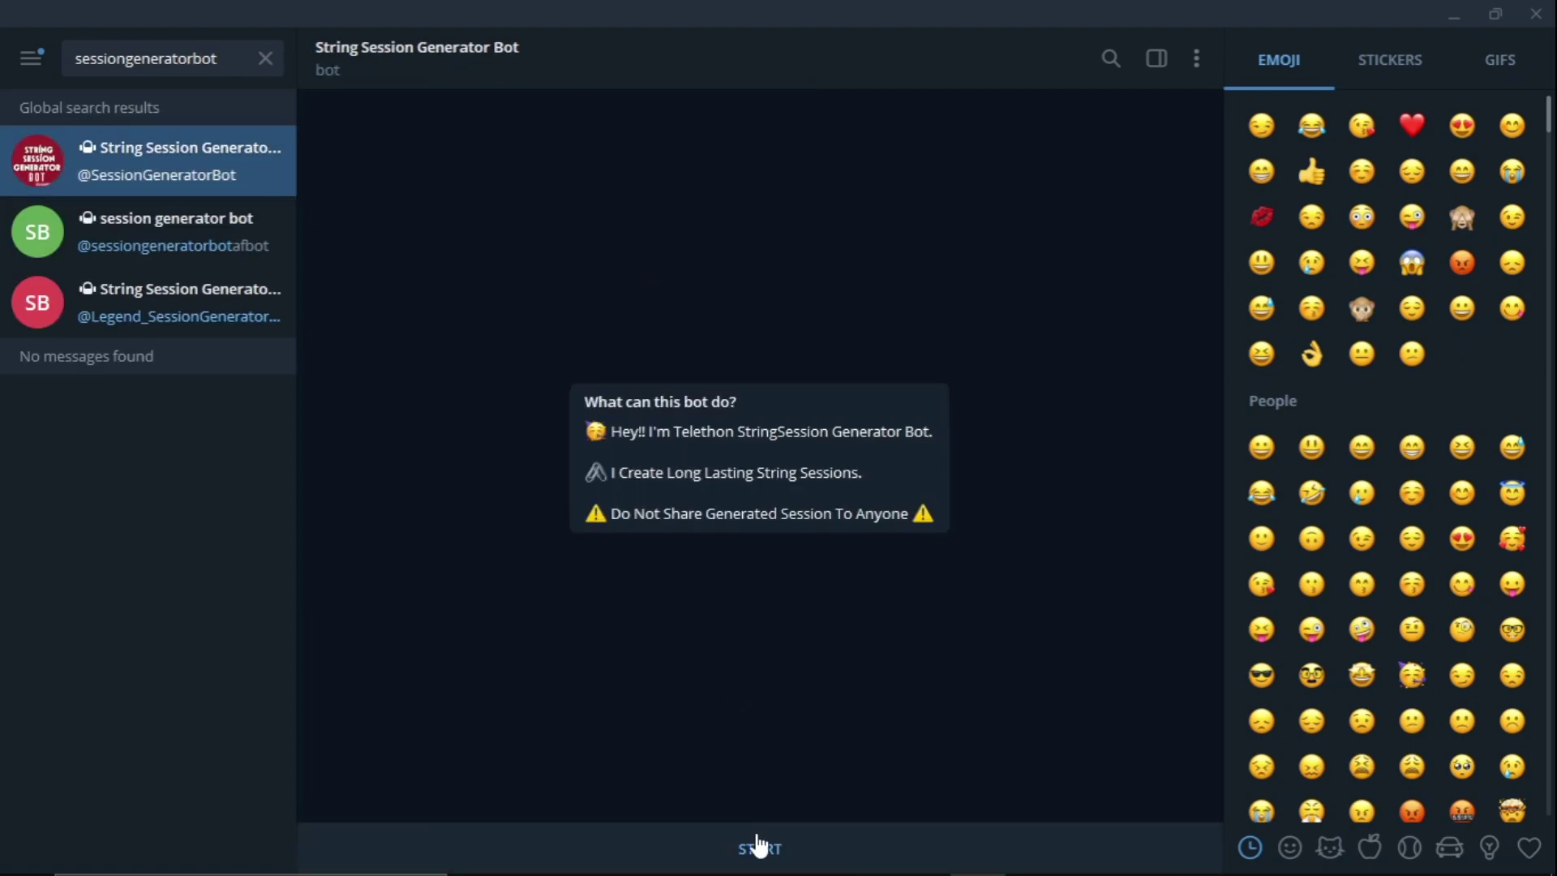
pyautogui.click(757, 846)
pyautogui.click(1086, 860)
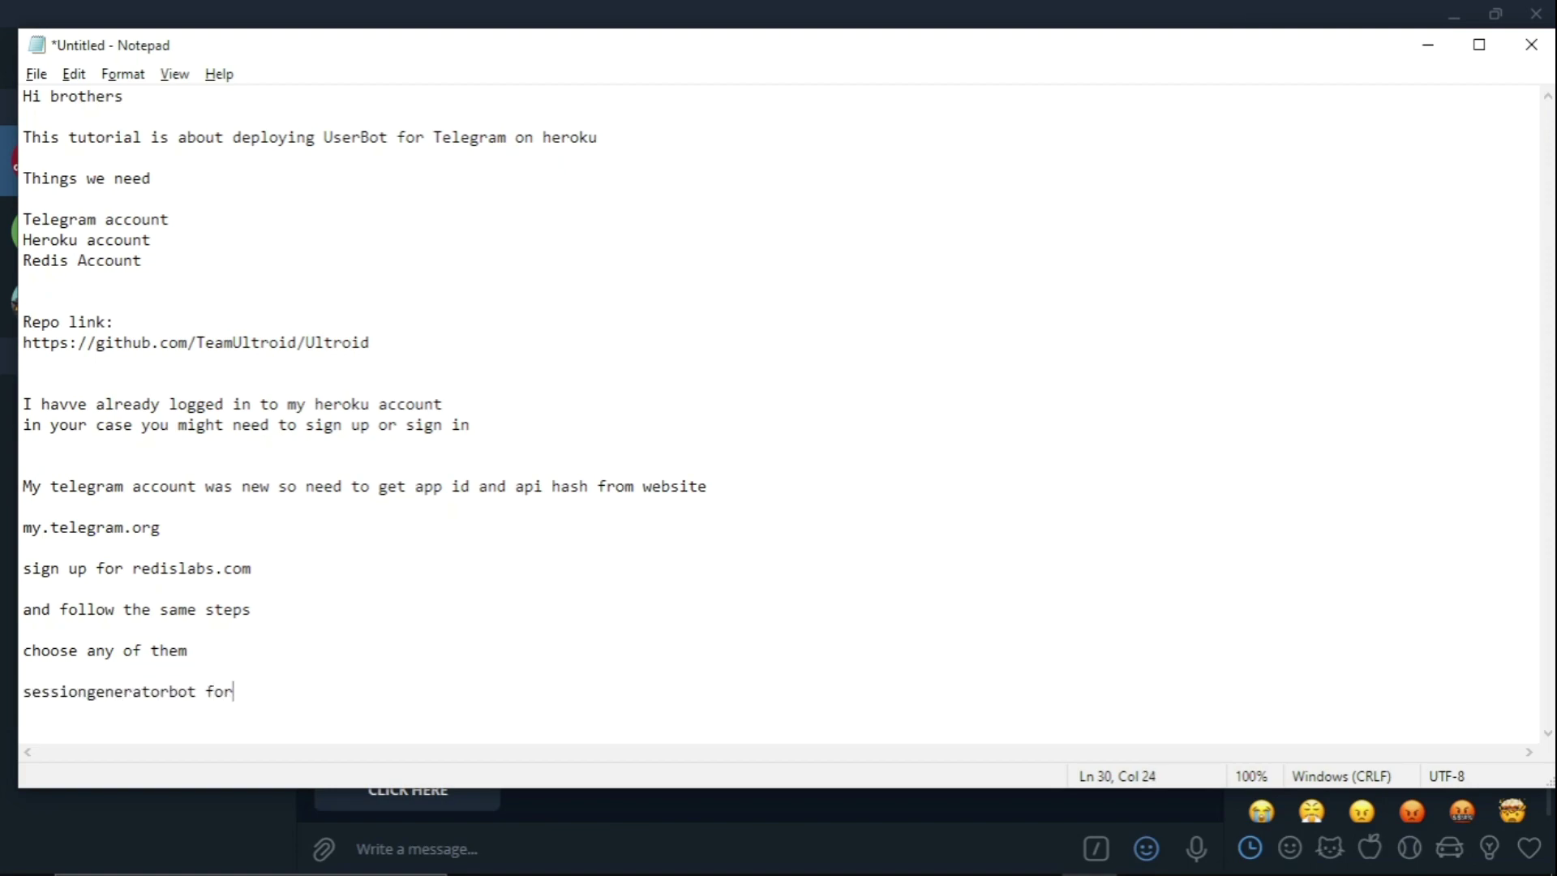
pyautogui.write('string')
pyautogui.hotkey('alt', 'Tab')
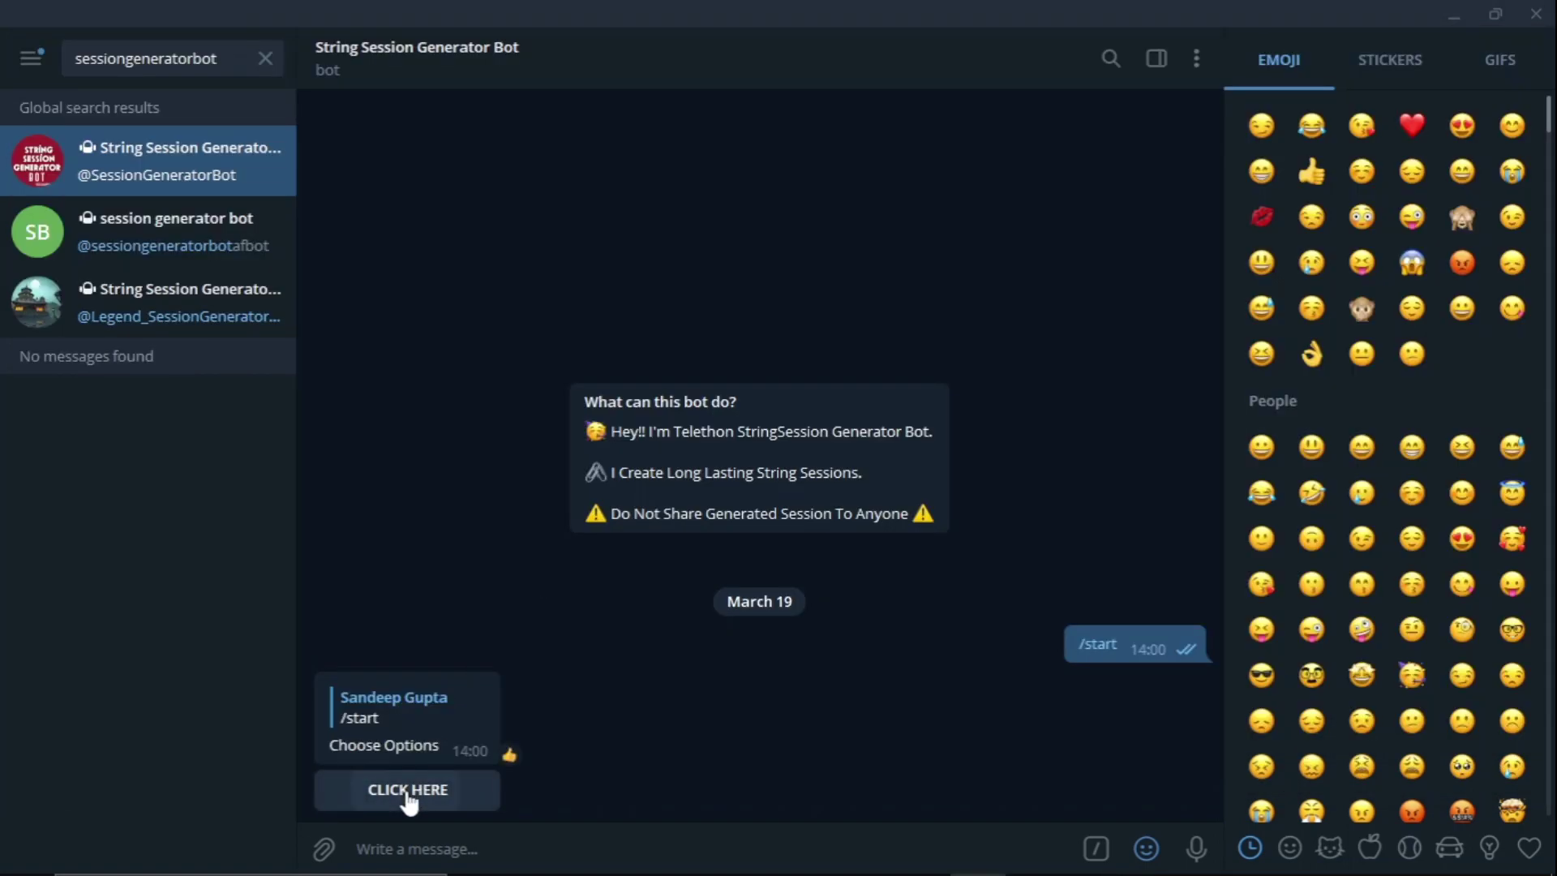
pyautogui.click(408, 792)
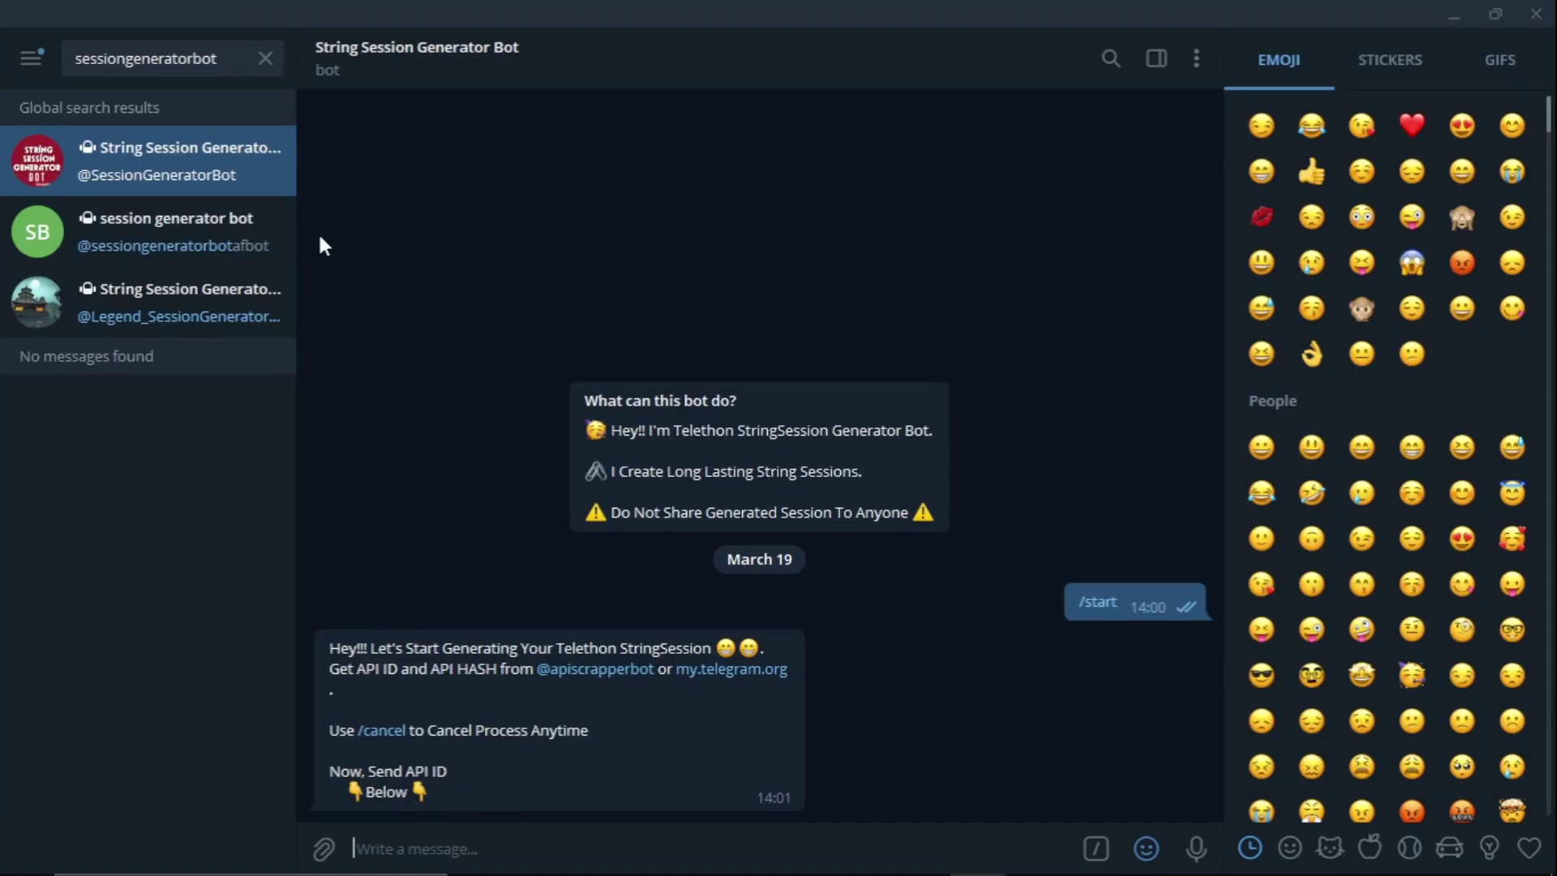
# Copy the APP ID from Api Scrapper Bot and send it to the session bot
pyautogui.click(265, 58)
pyautogui.click(184, 203)
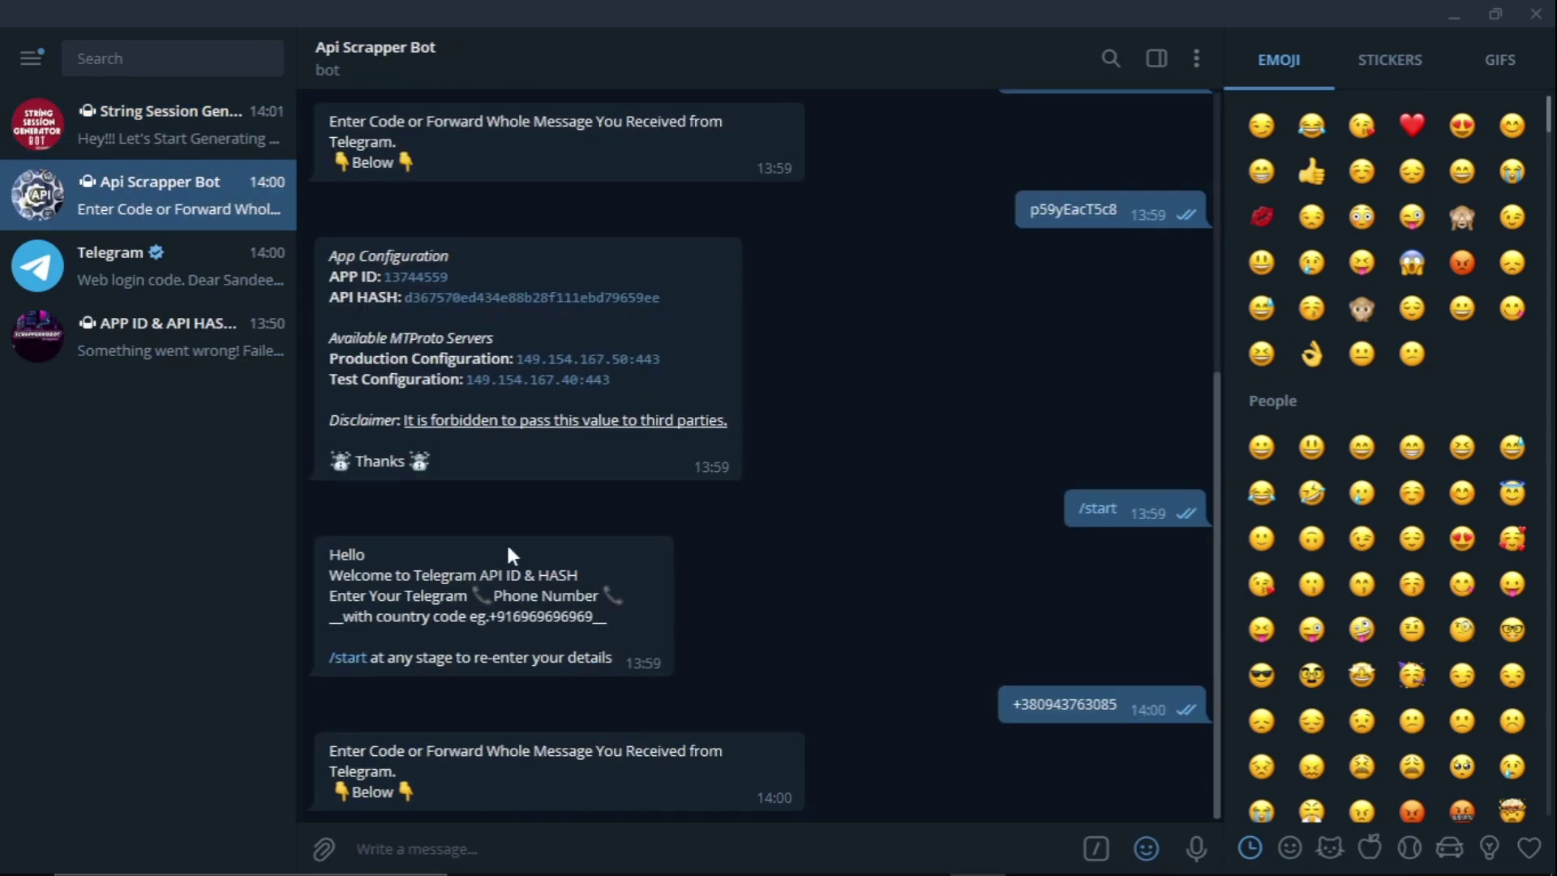
pyautogui.click(435, 279)
pyautogui.click(198, 144)
pyautogui.hotkey('ctrl', 'v')
pyautogui.press('Return')
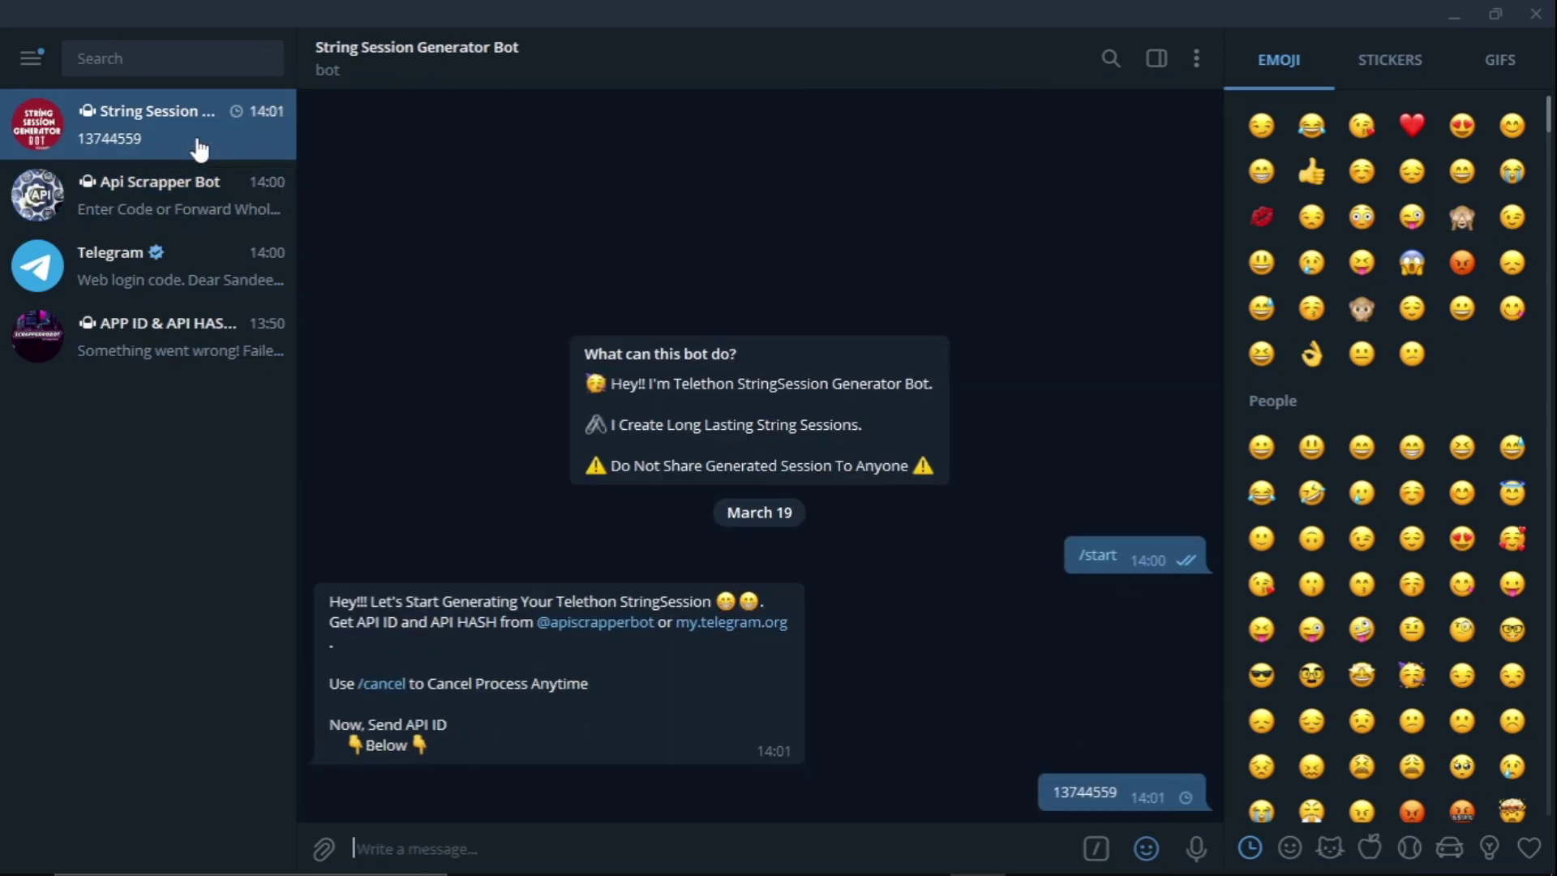
# Copy the API HASH from Api Scrapper Bot and send it to the session bot
pyautogui.click(133, 210)
pyautogui.click(464, 300)
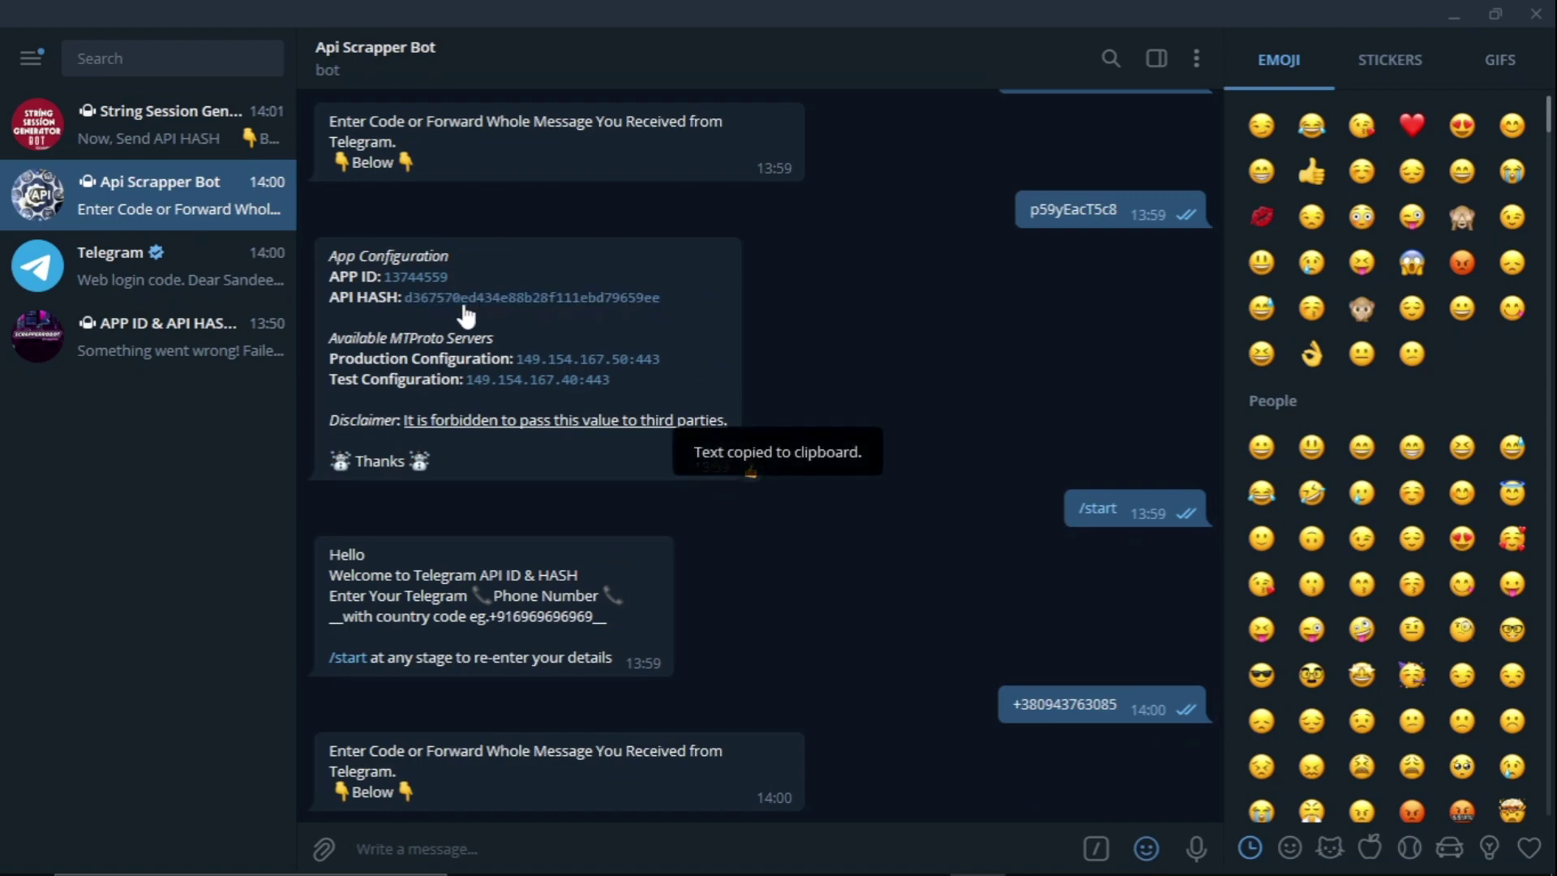
pyautogui.click(191, 134)
pyautogui.hotkey('ctrl', 'v')
pyautogui.press('Return')
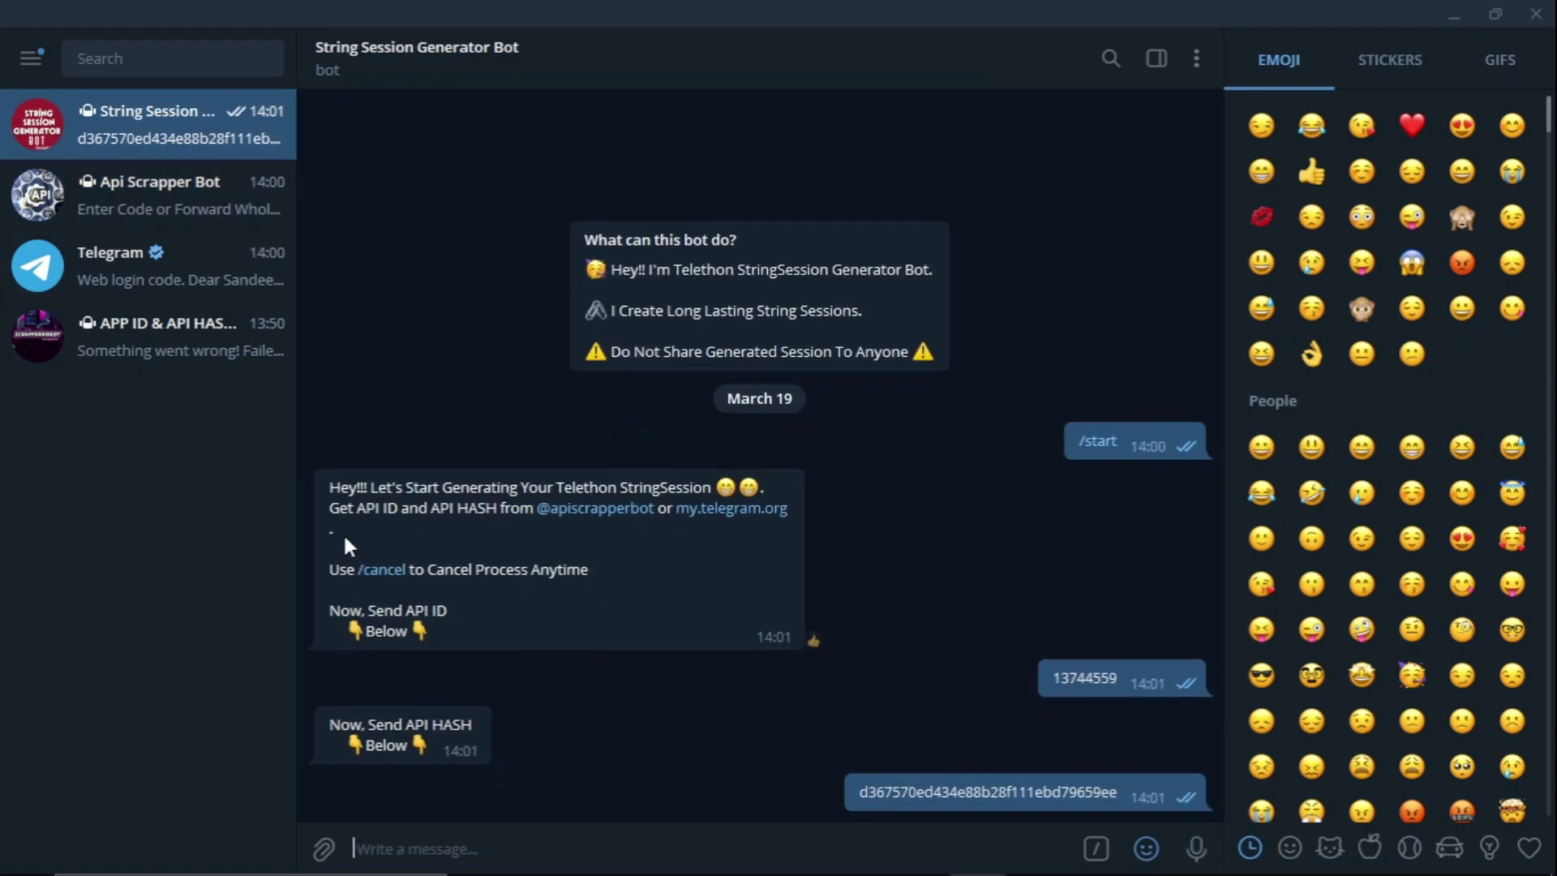
# Send the account's phone number to the bot from clipboard history
pyautogui.press('super+v')
pyautogui.scroll(10, 407, 660)
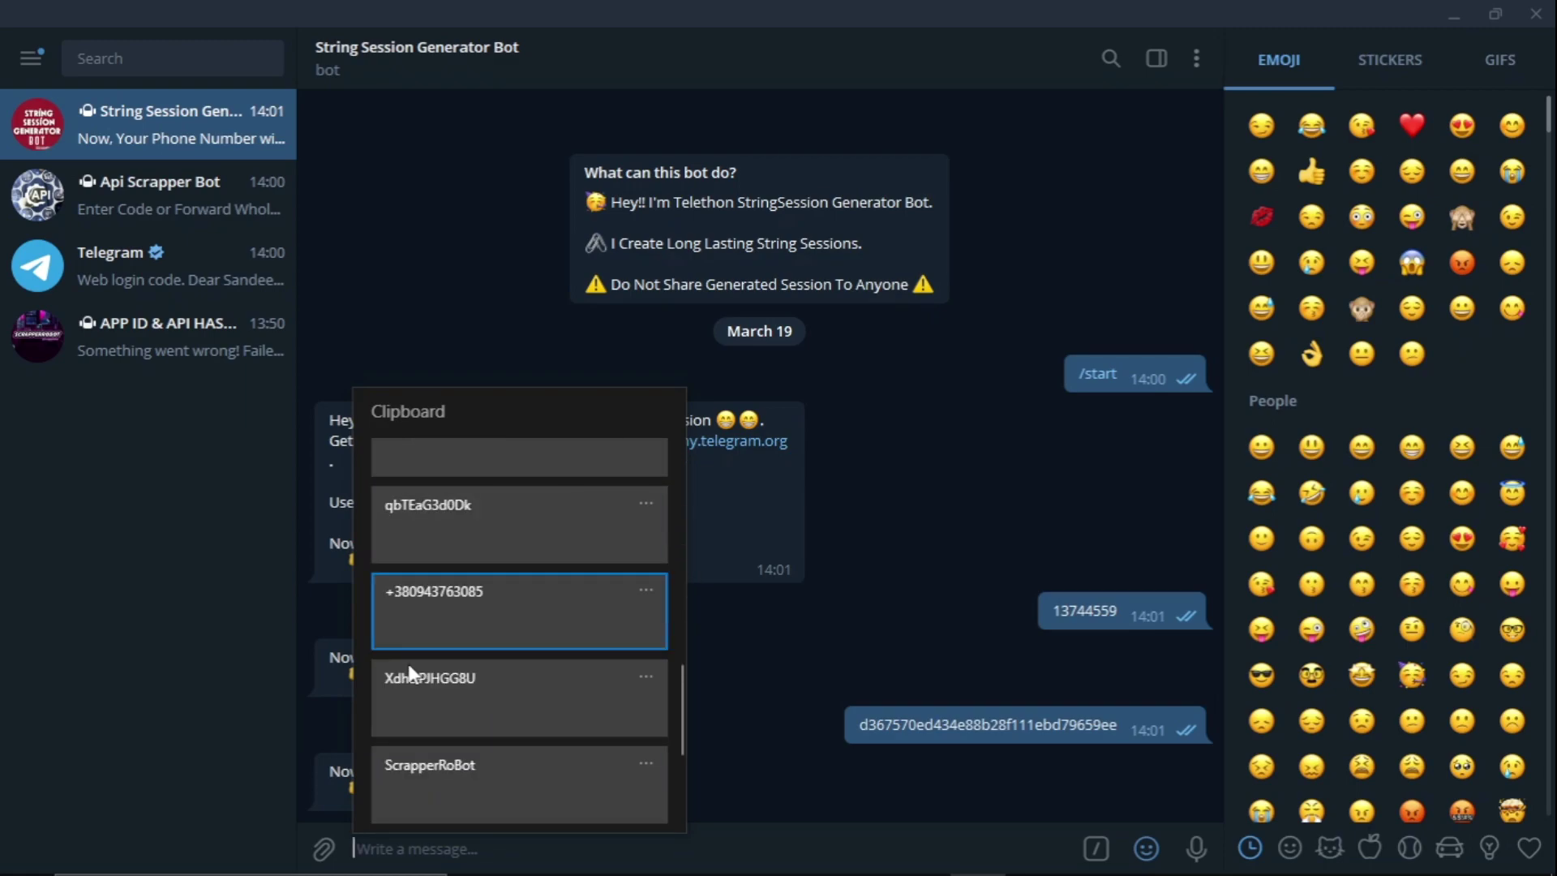
pyautogui.click(408, 671)
pyautogui.press('Return')
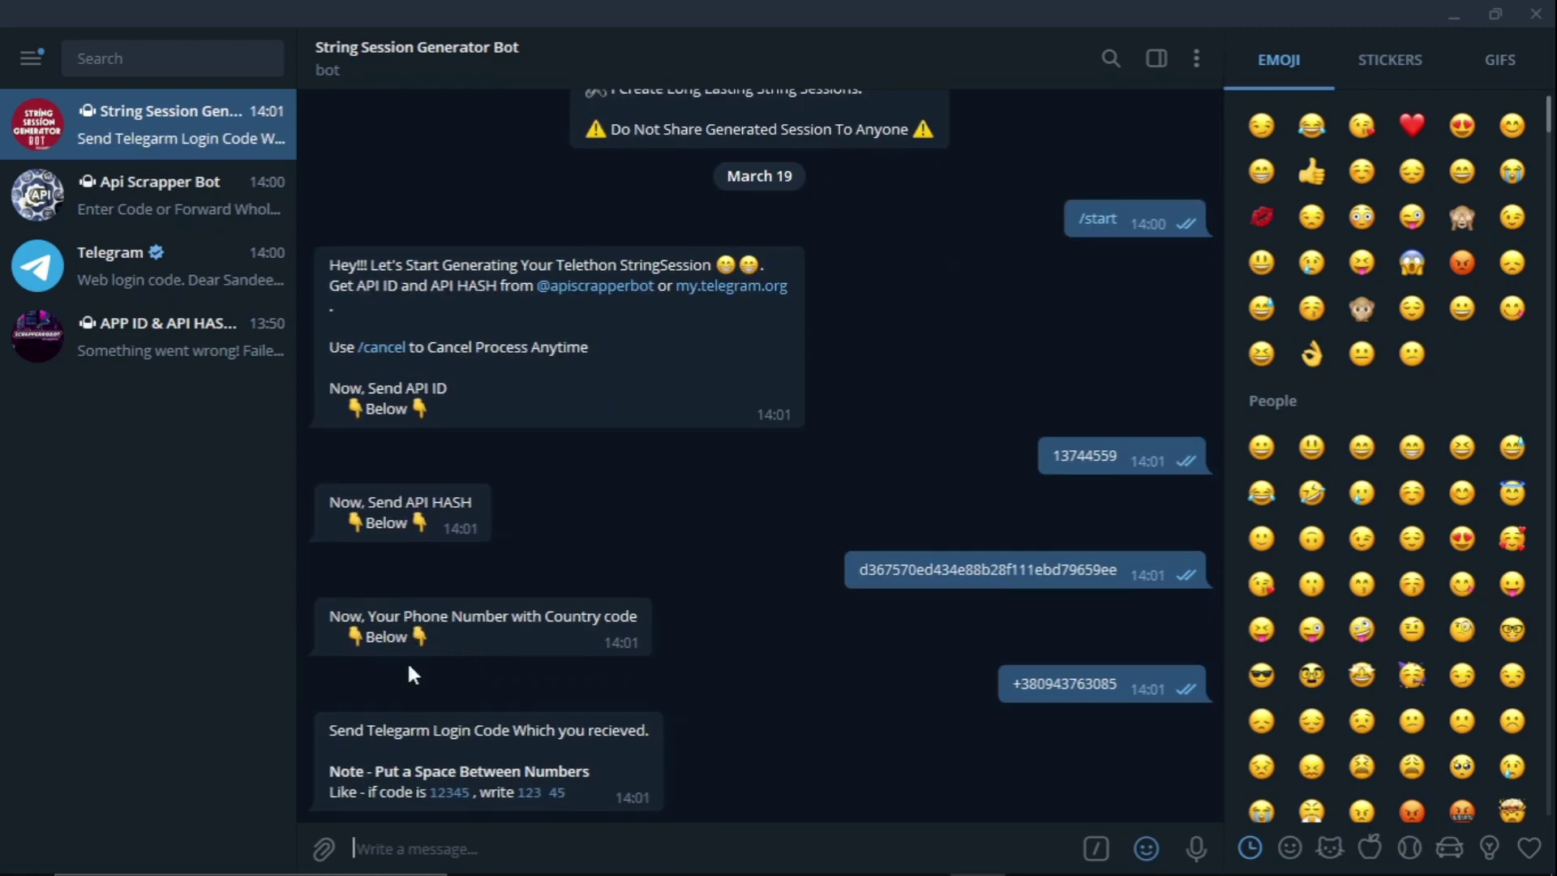
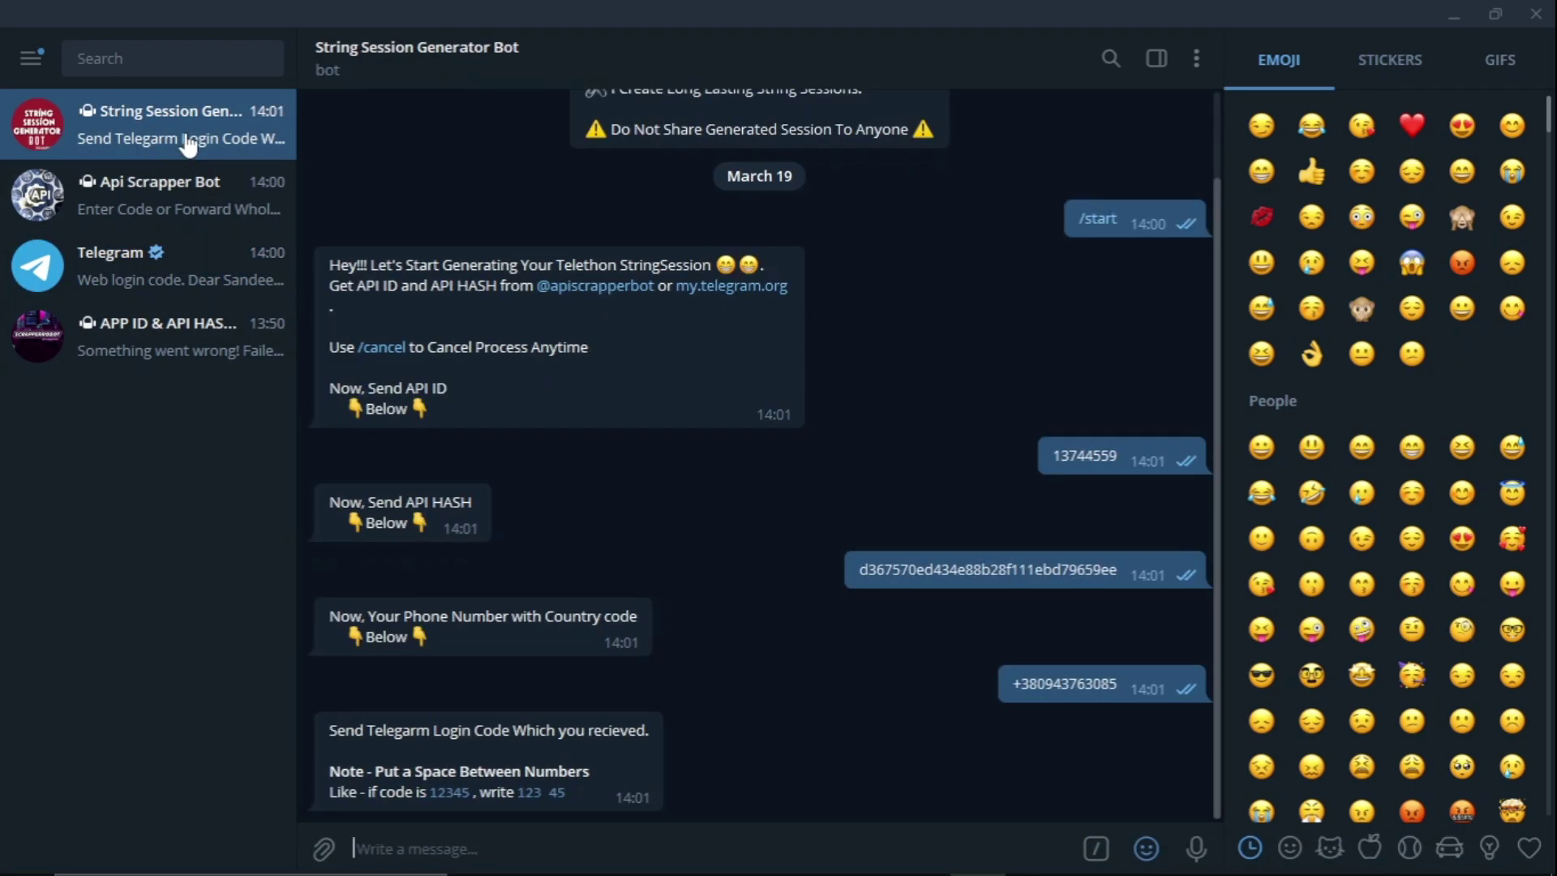
# Check the Telegram service notifications chat for login codes, then go back to the String Session Generator Bot chat
pyautogui.click(176, 288)
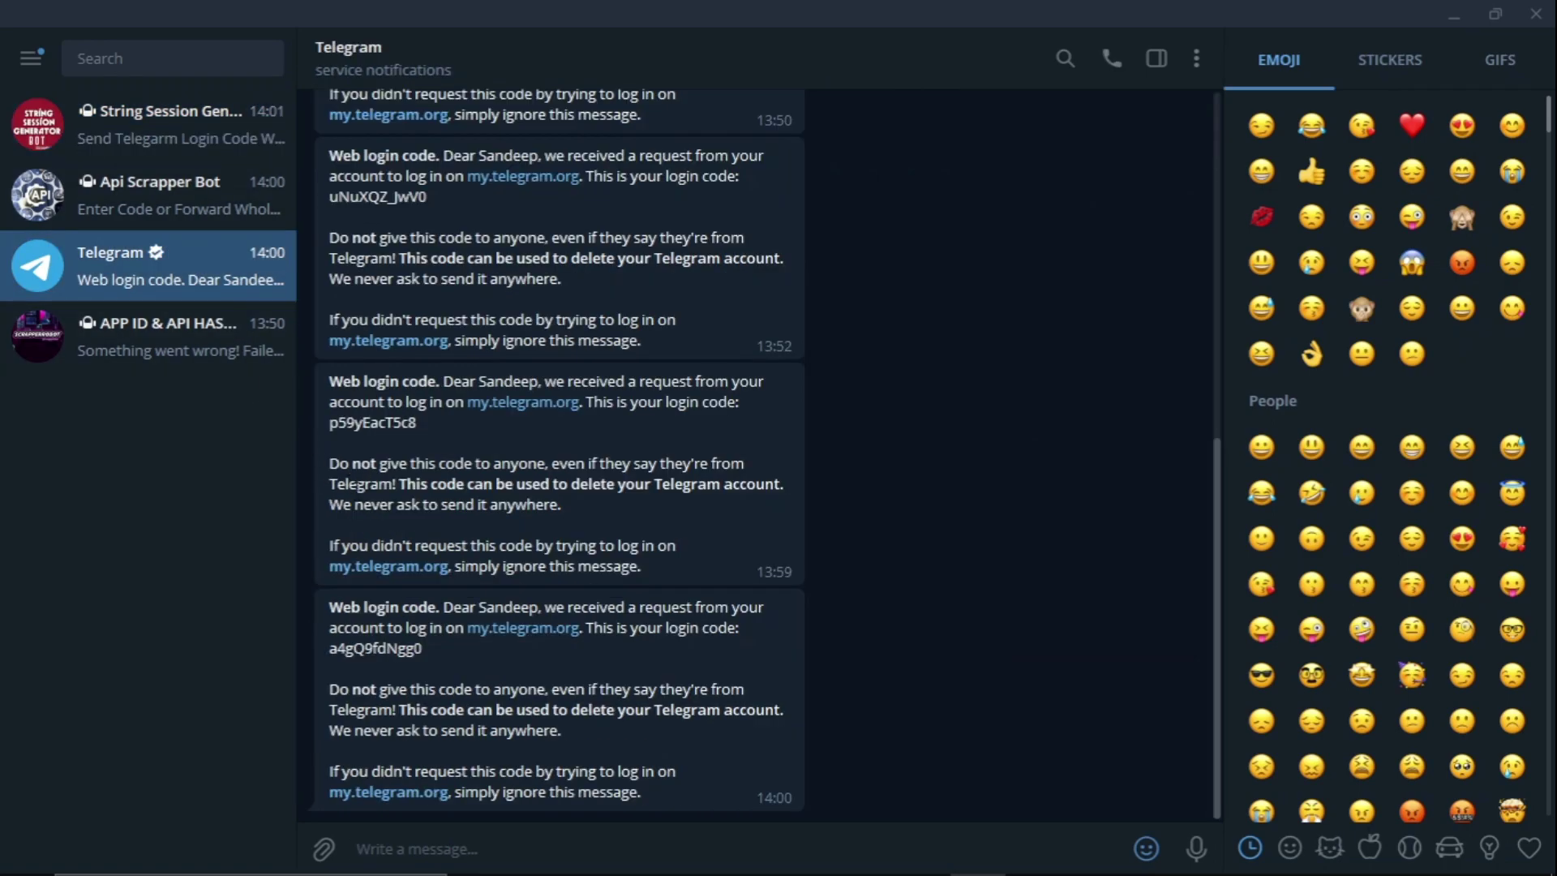
pyautogui.click(155, 122)
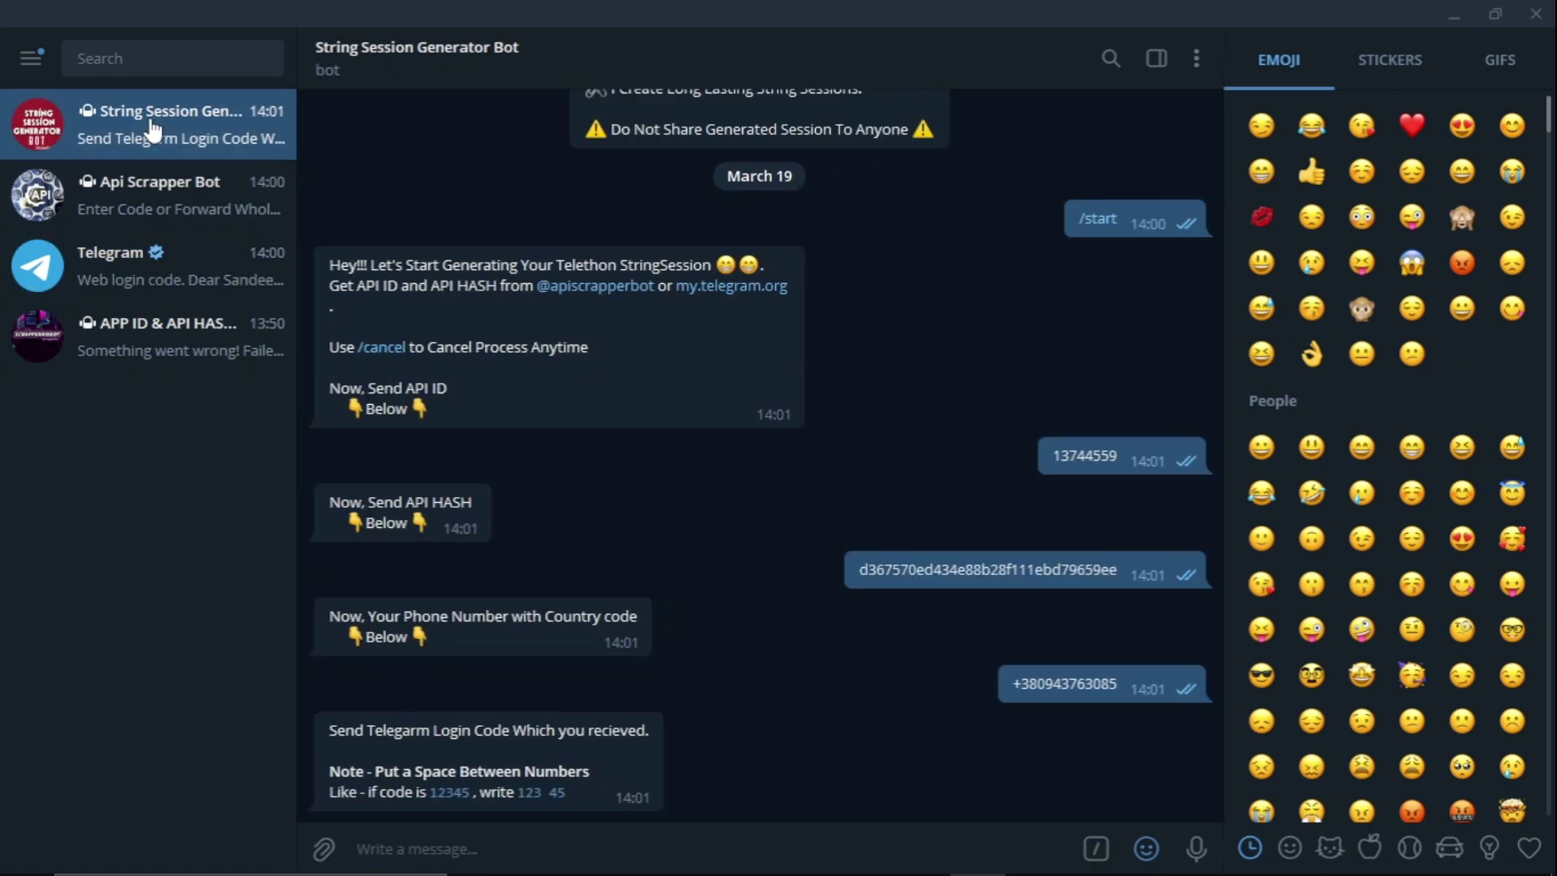
# Restart the bot with /start, begin a new string session, and send the API ID from clipboard history
pyautogui.click(1091, 221)
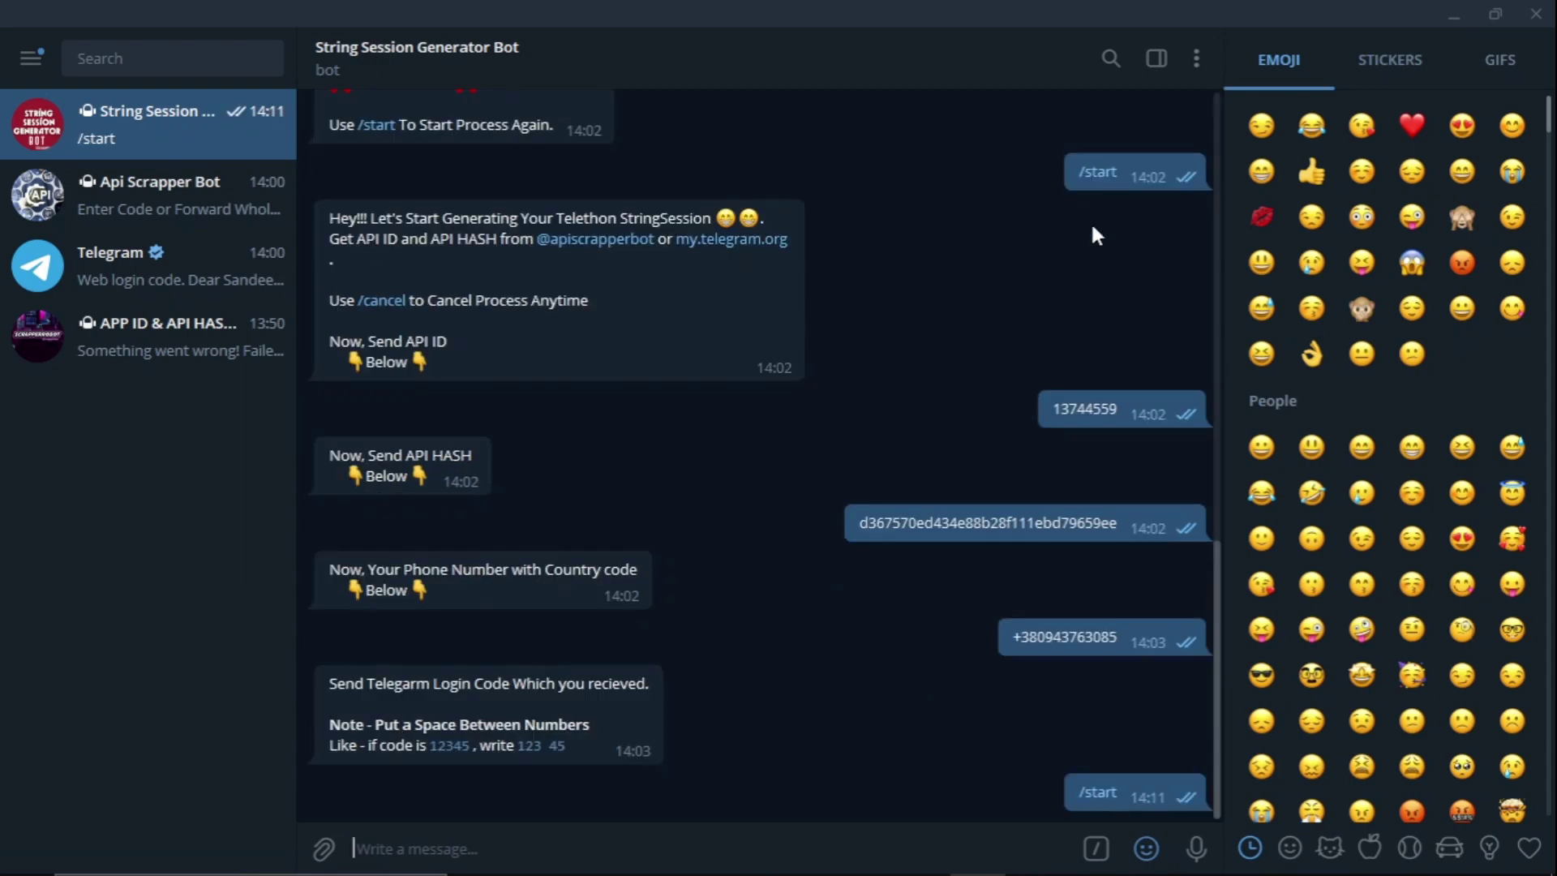
pyautogui.click(417, 799)
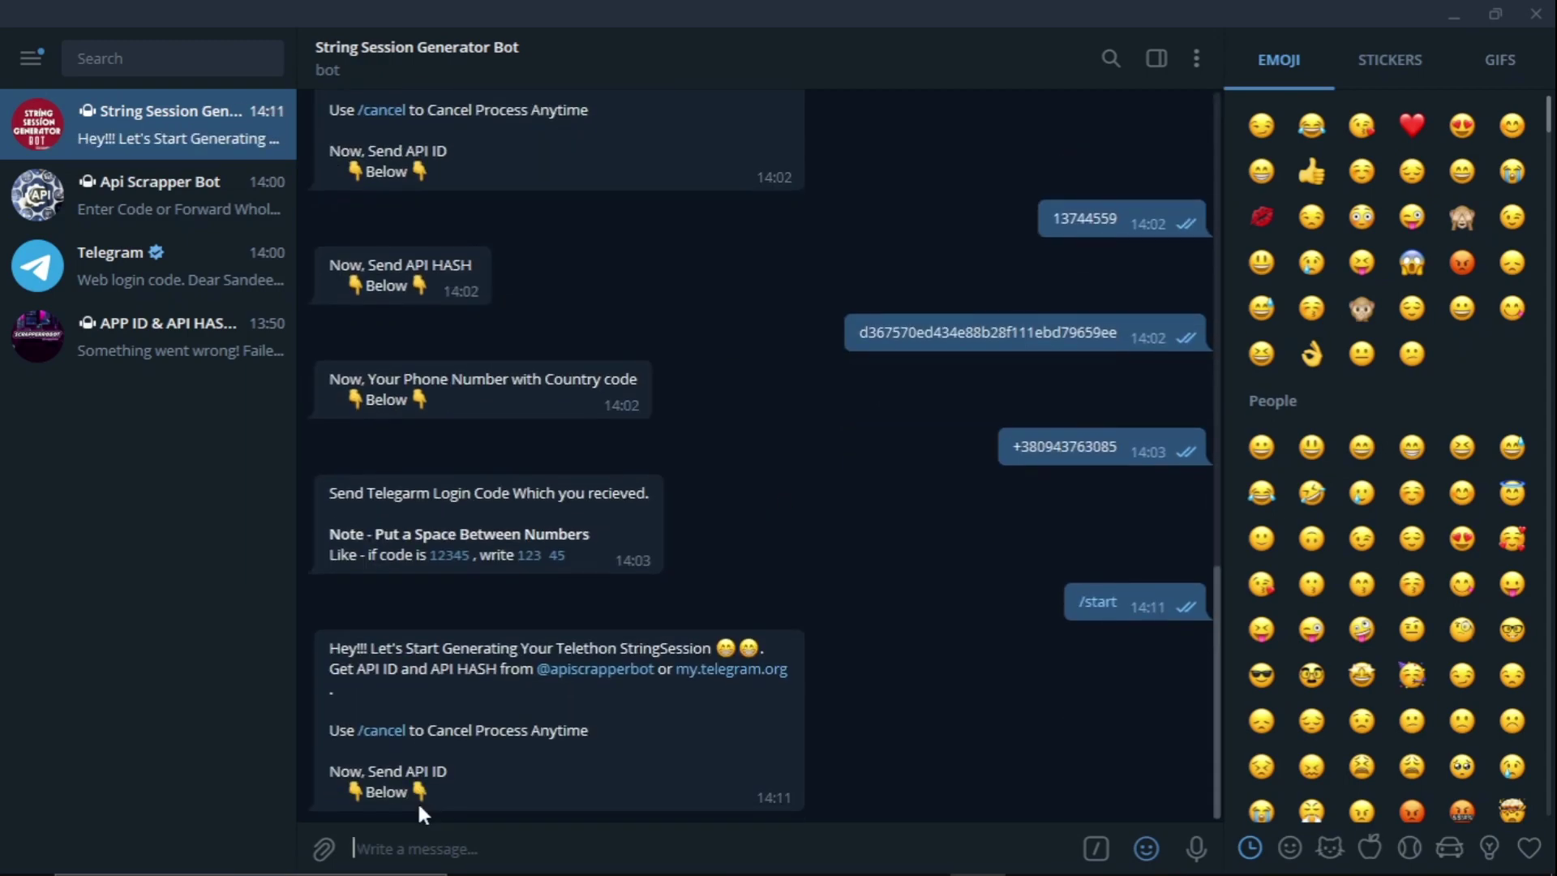
pyautogui.press('super+v')
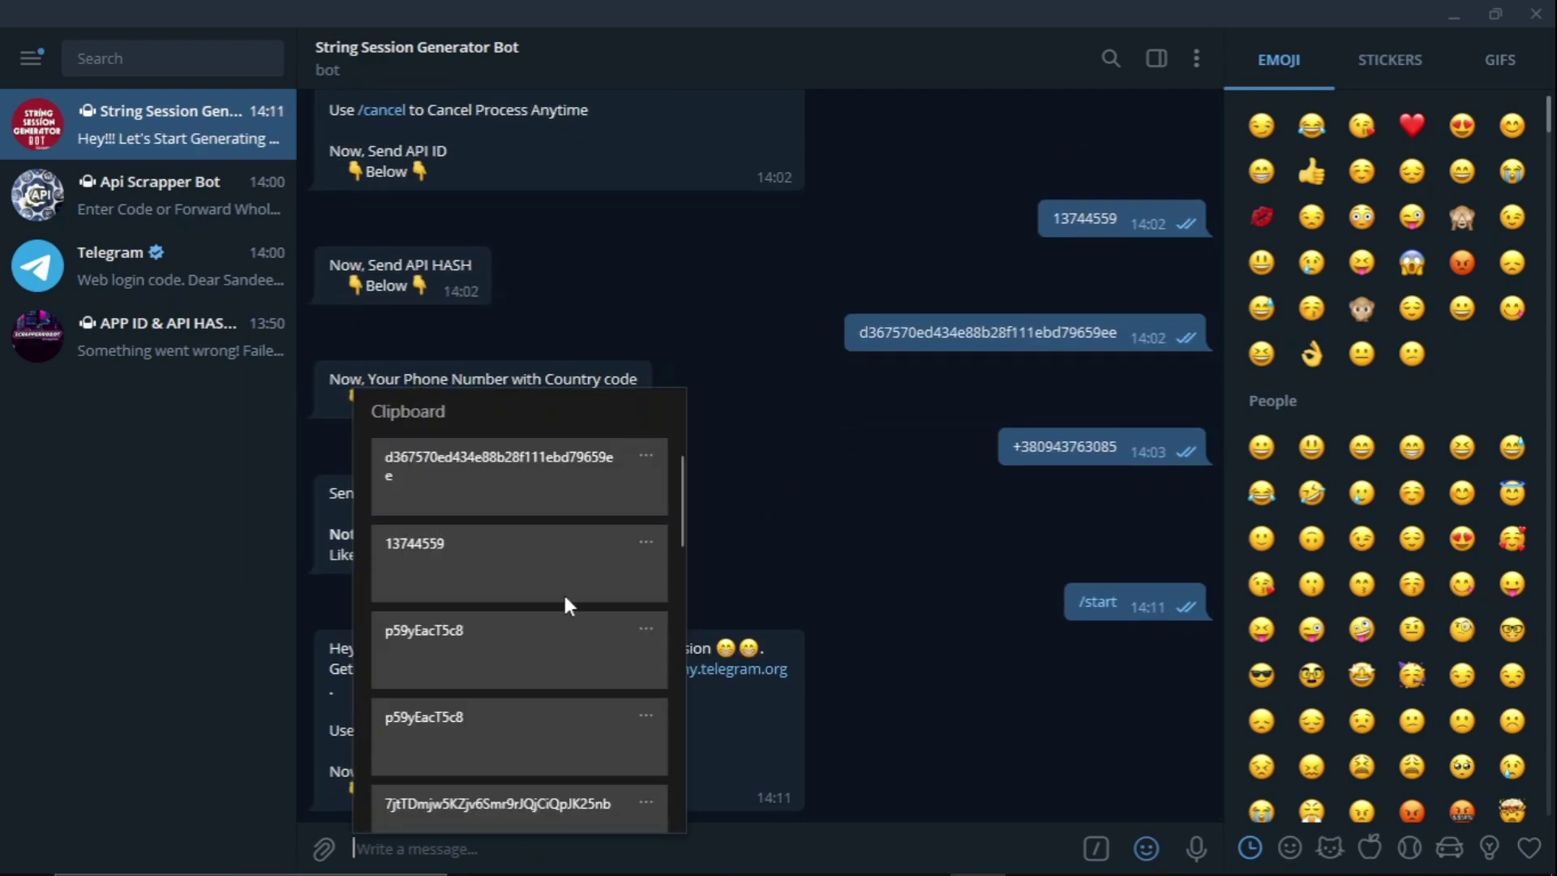
pyautogui.click(532, 546)
pyautogui.press('Return')
# Send the API hash from clipboard history, then bring up the clipboard history again for the phone number
pyautogui.press('super+v')
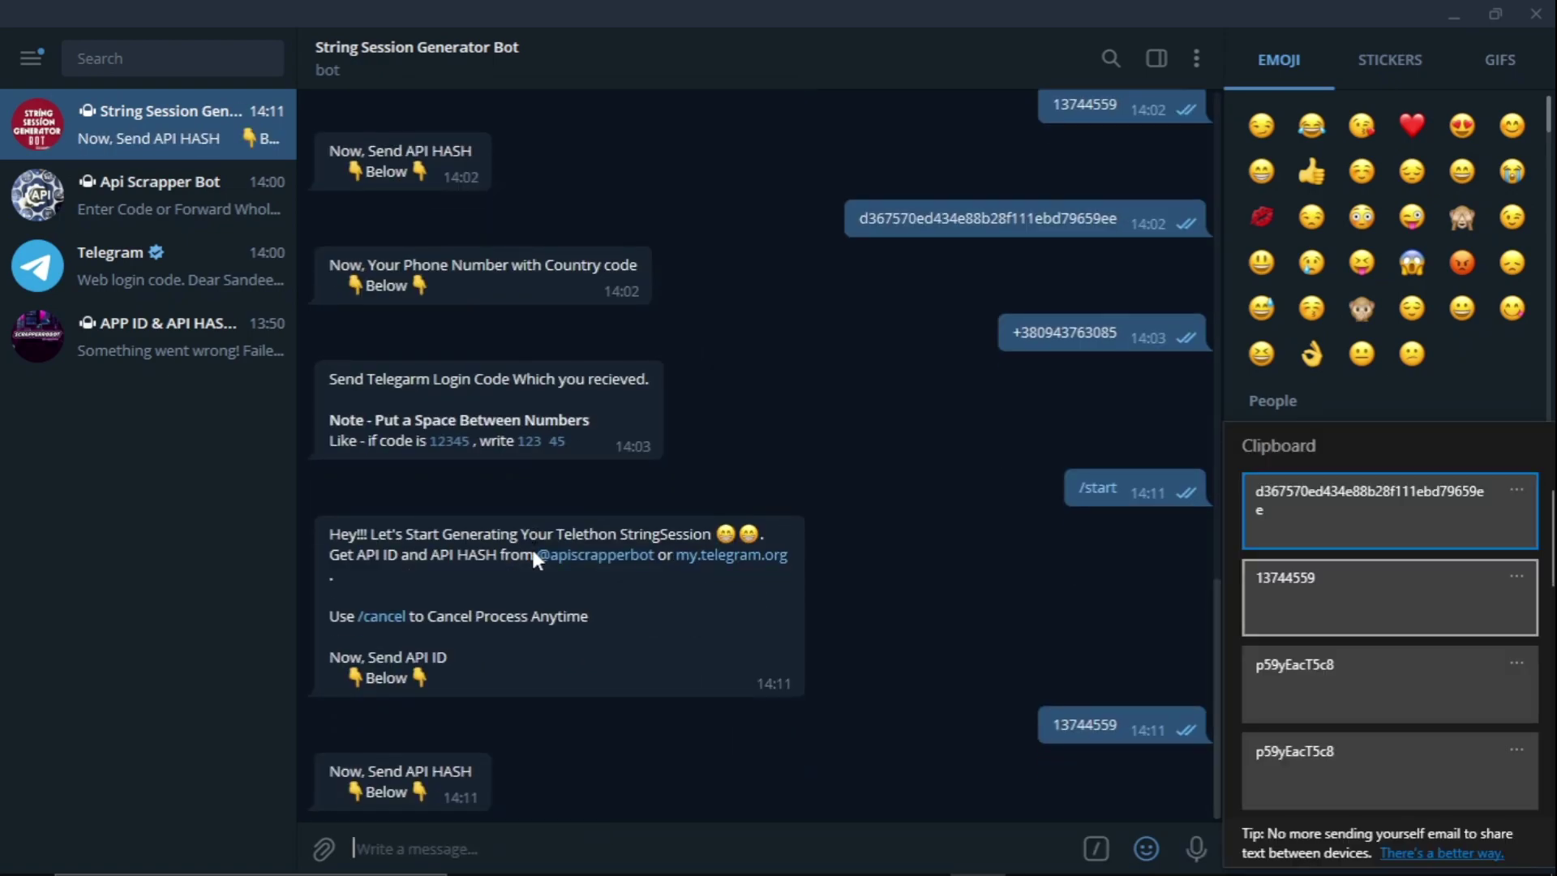
pyautogui.click(1233, 507)
pyautogui.press('Return')
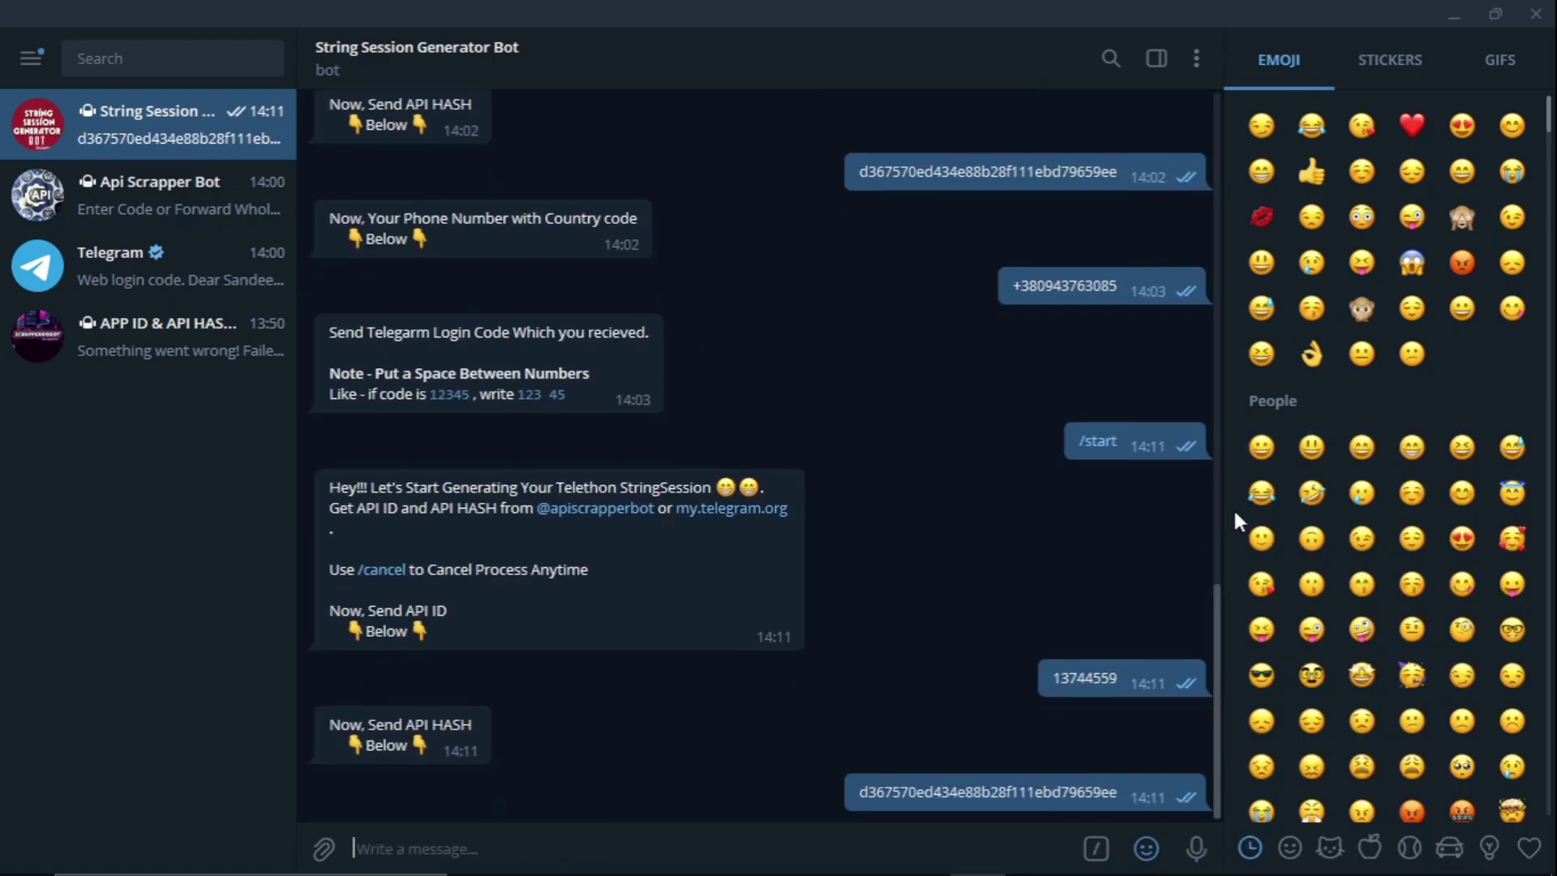
pyautogui.press('super+v')
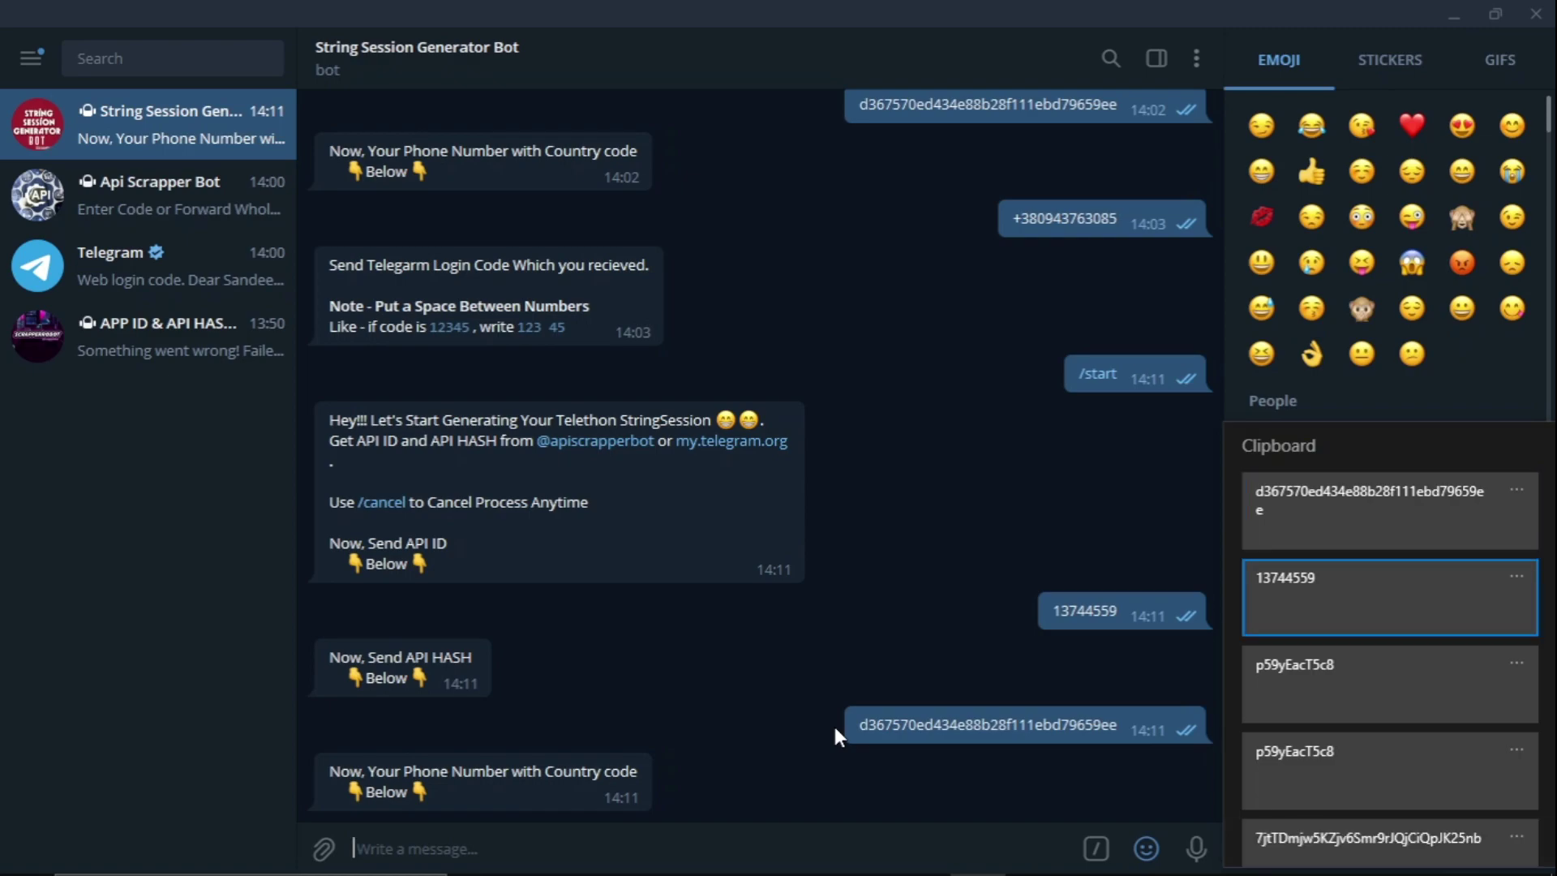
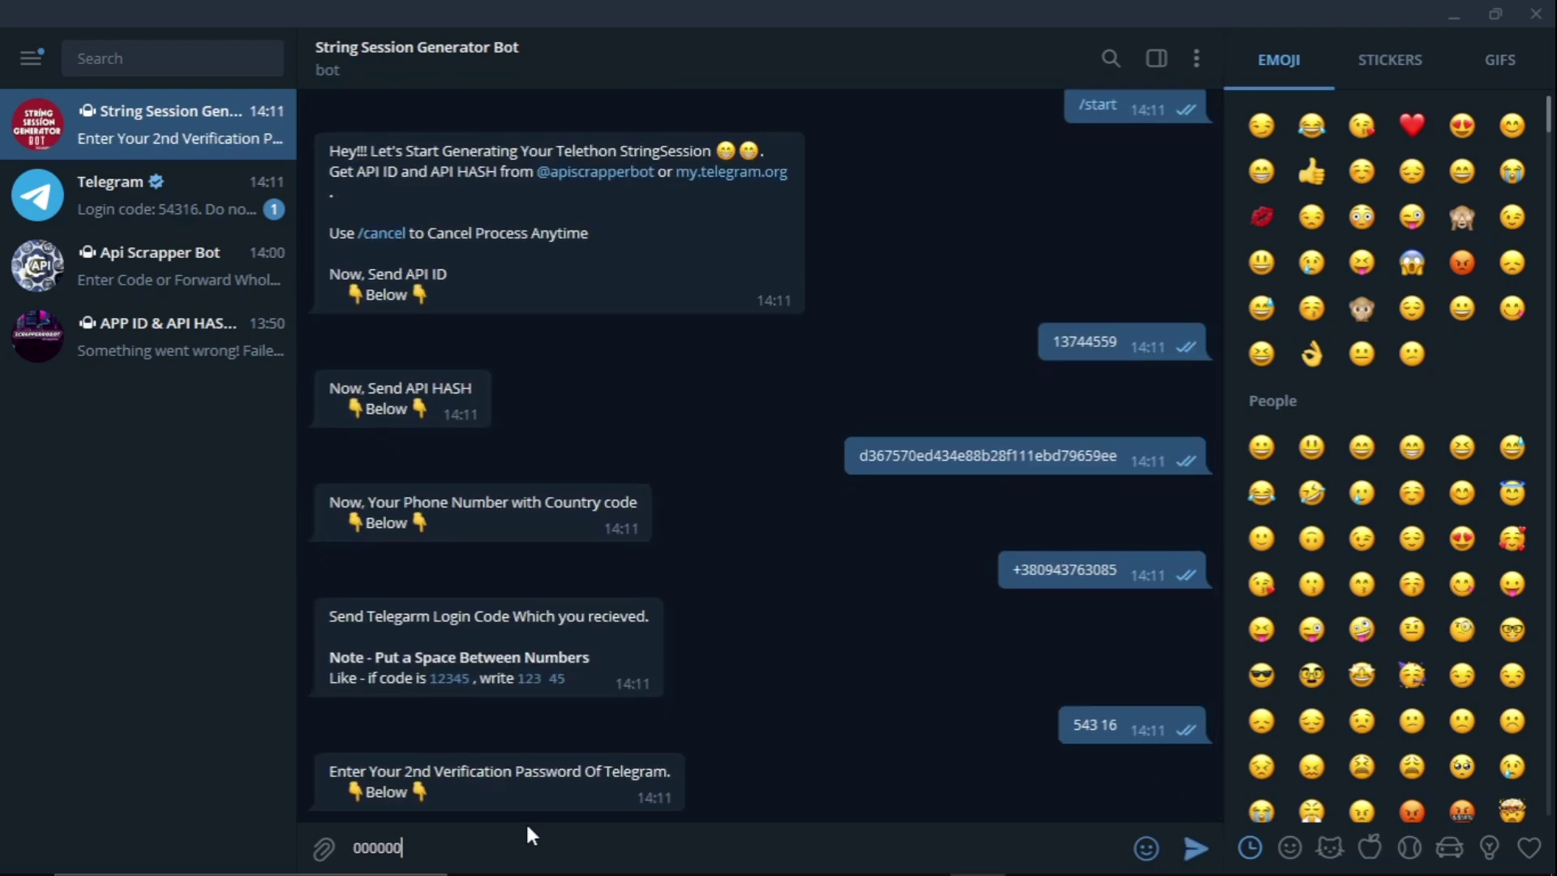
# Submit the two-step password, copy the generated session string, and close the Replit and Redis tabs
pyautogui.press('Return')
pyautogui.click(532, 717)
pyautogui.hotkey('alt', 'Tab')
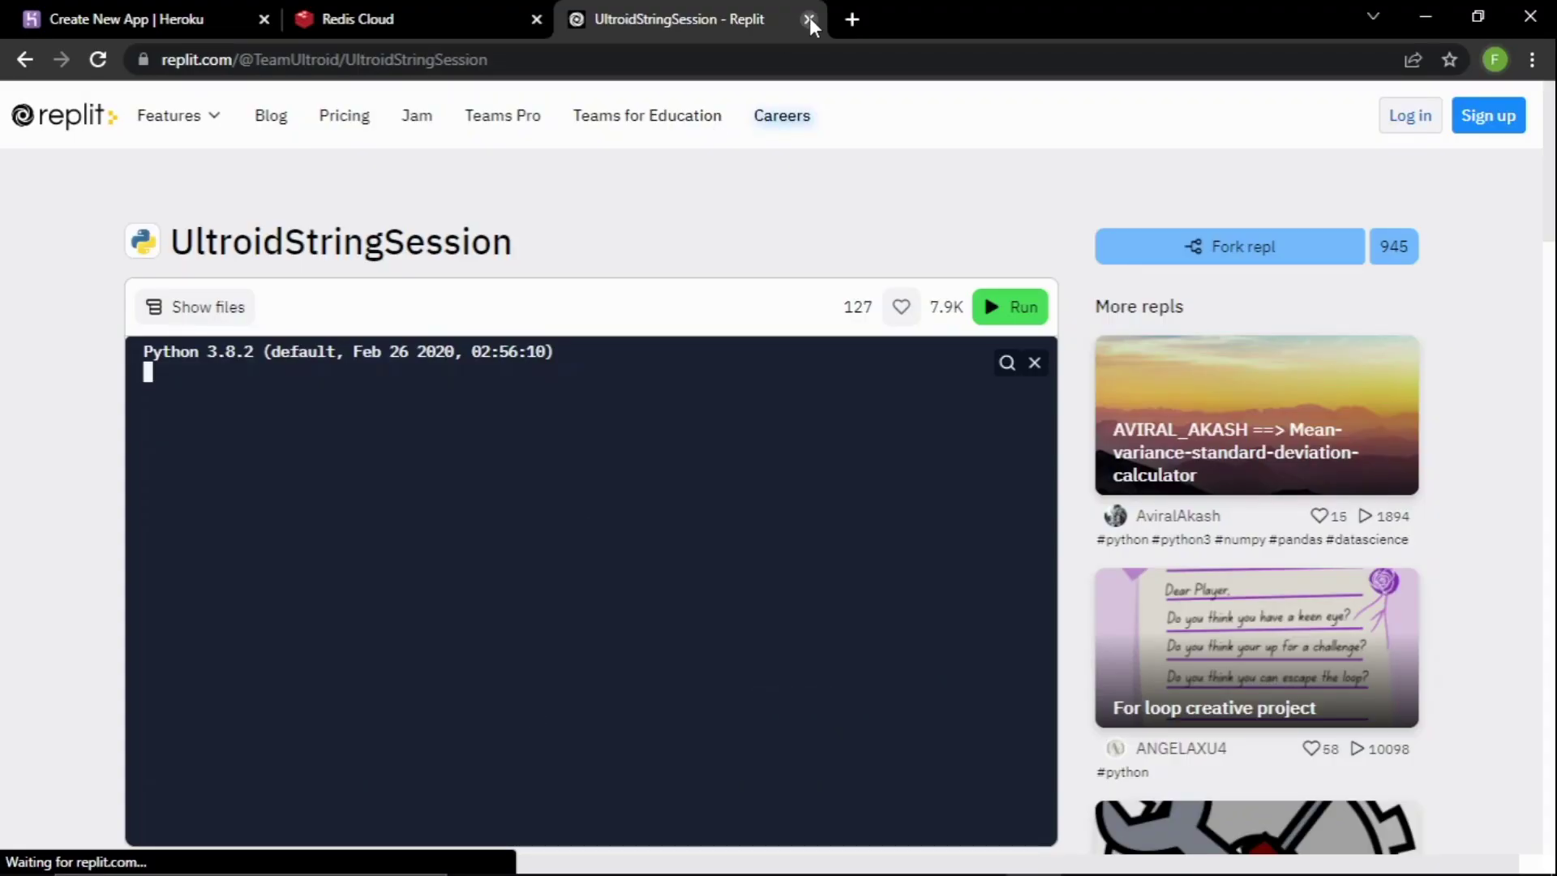
pyautogui.click(808, 19)
pyautogui.click(536, 18)
# Paste the session string into the SESSION field and deploy the app
pyautogui.click(511, 622)
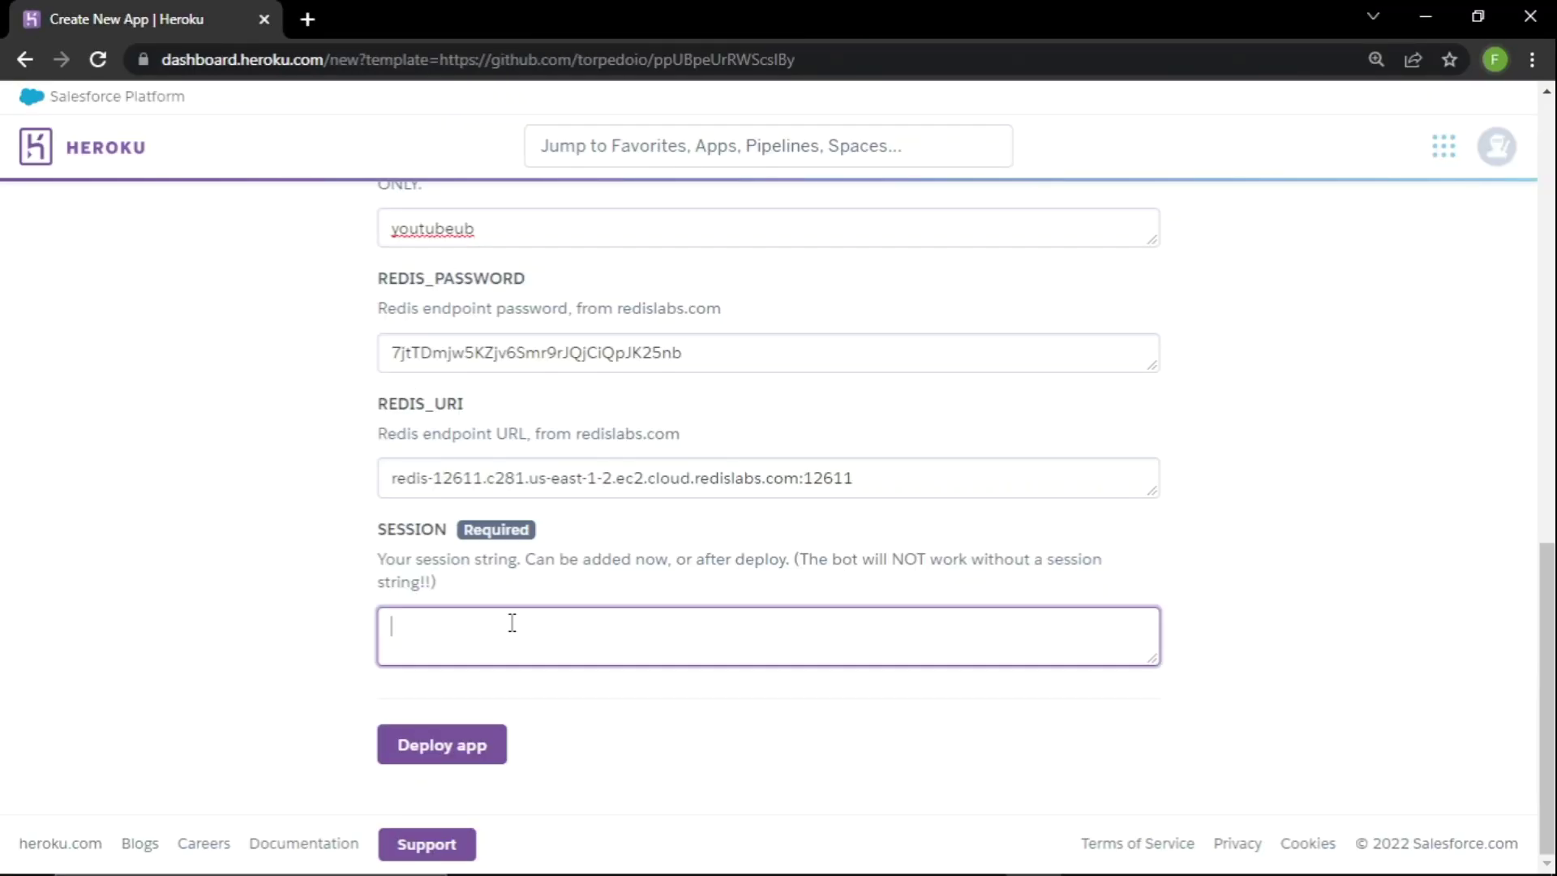
pyautogui.hotkey('ctrl', 'v')
pyautogui.click(477, 750)
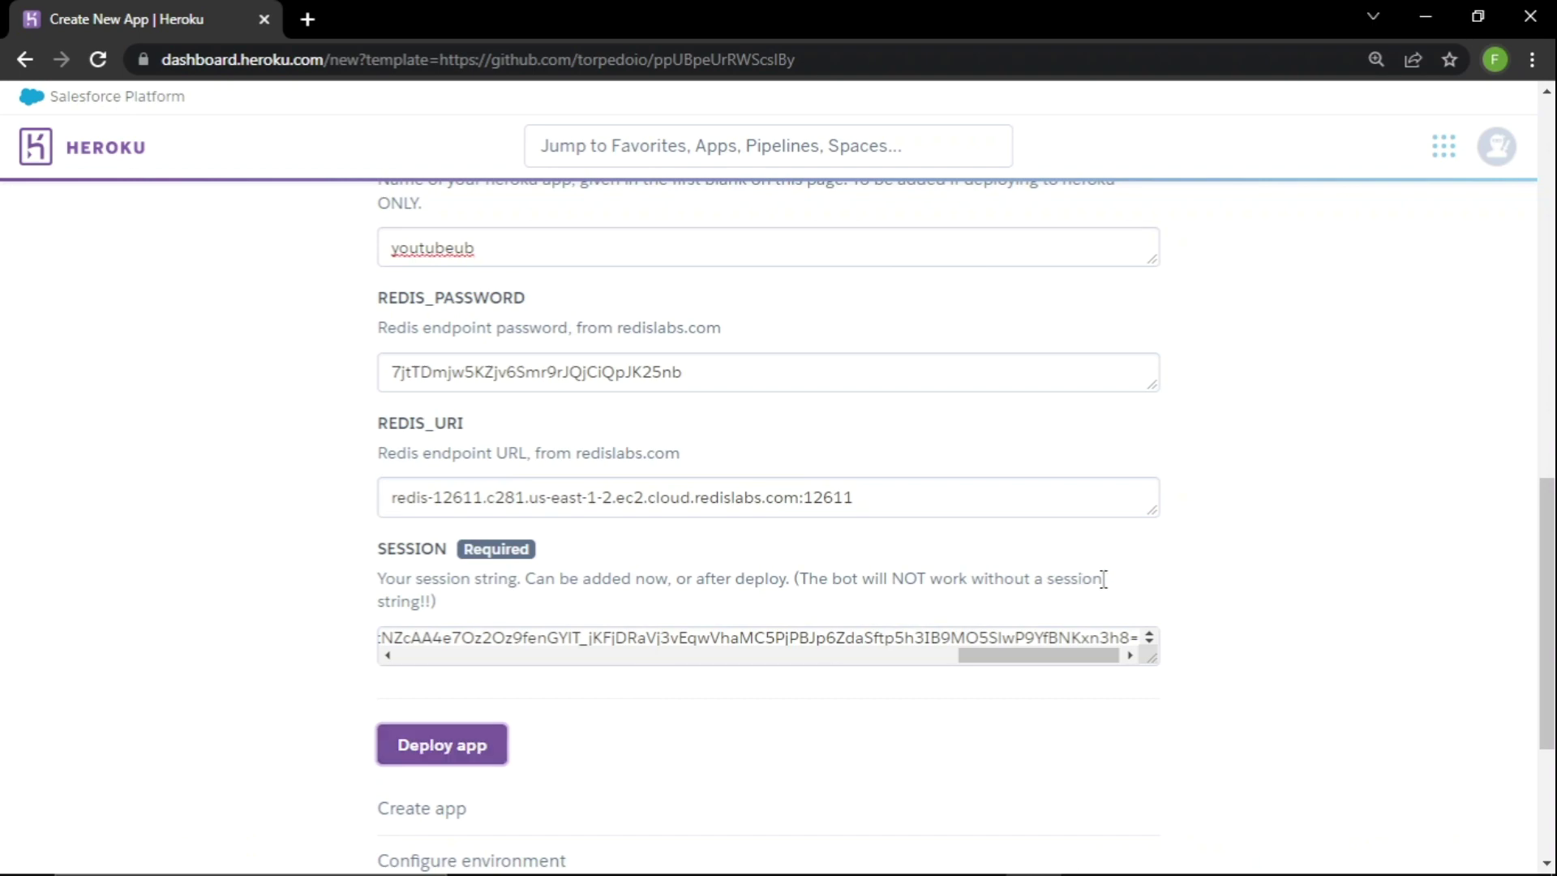
pyautogui.scroll(-4, 1102, 578)
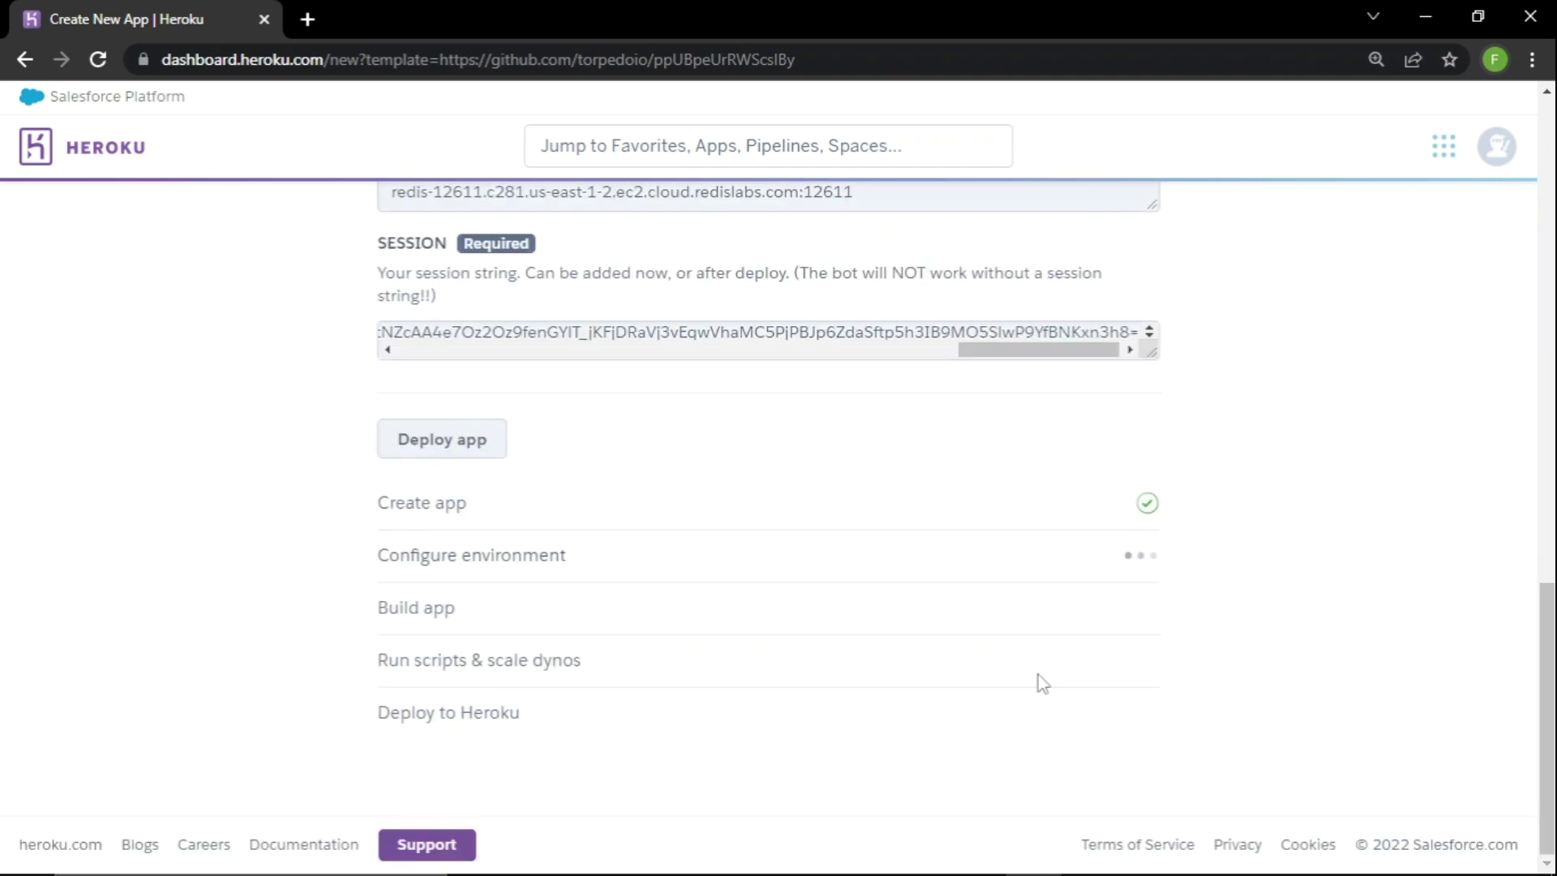
pyautogui.click(1091, 853)
# Add the note 'took retries to generate the session string' while checking the build's progress
pyautogui.press('Return')
pyautogui.write('took re')
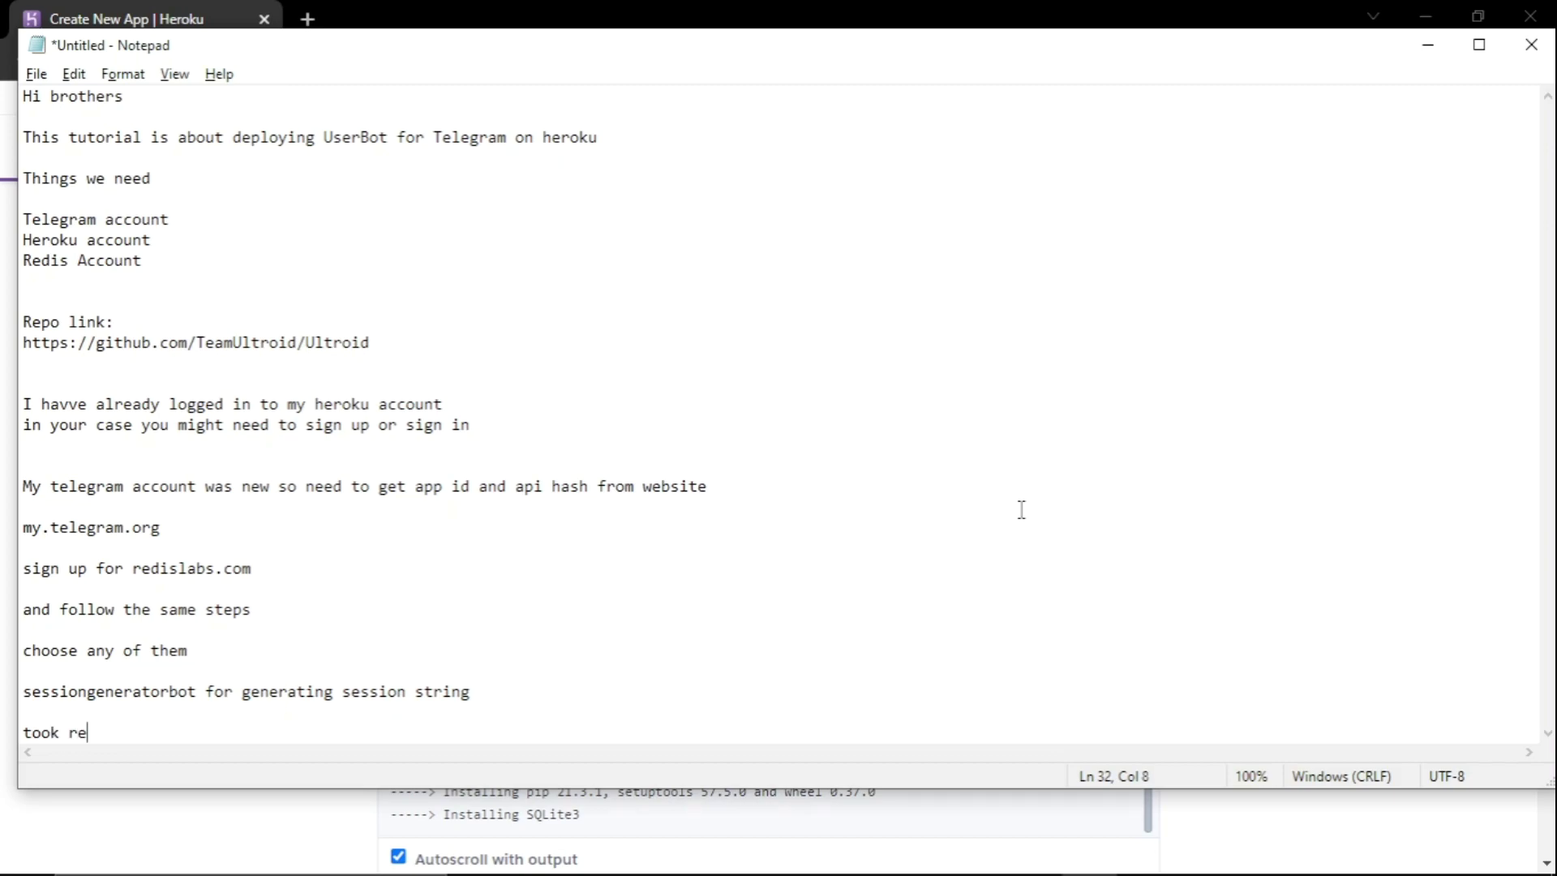
pyautogui.write('tries to generate the sessio')
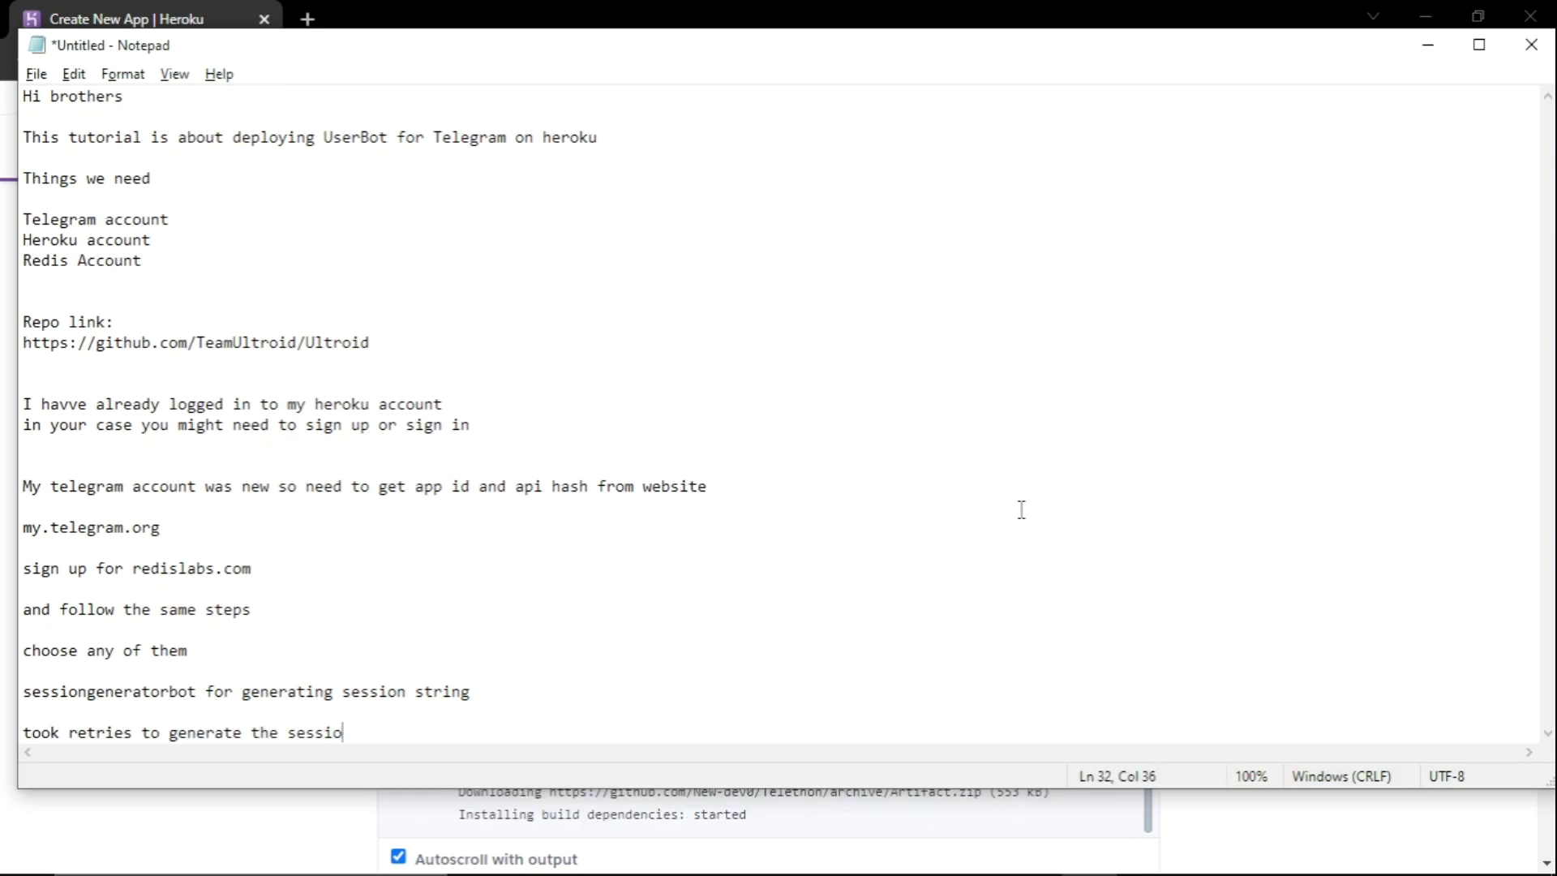
pyautogui.write('ring')
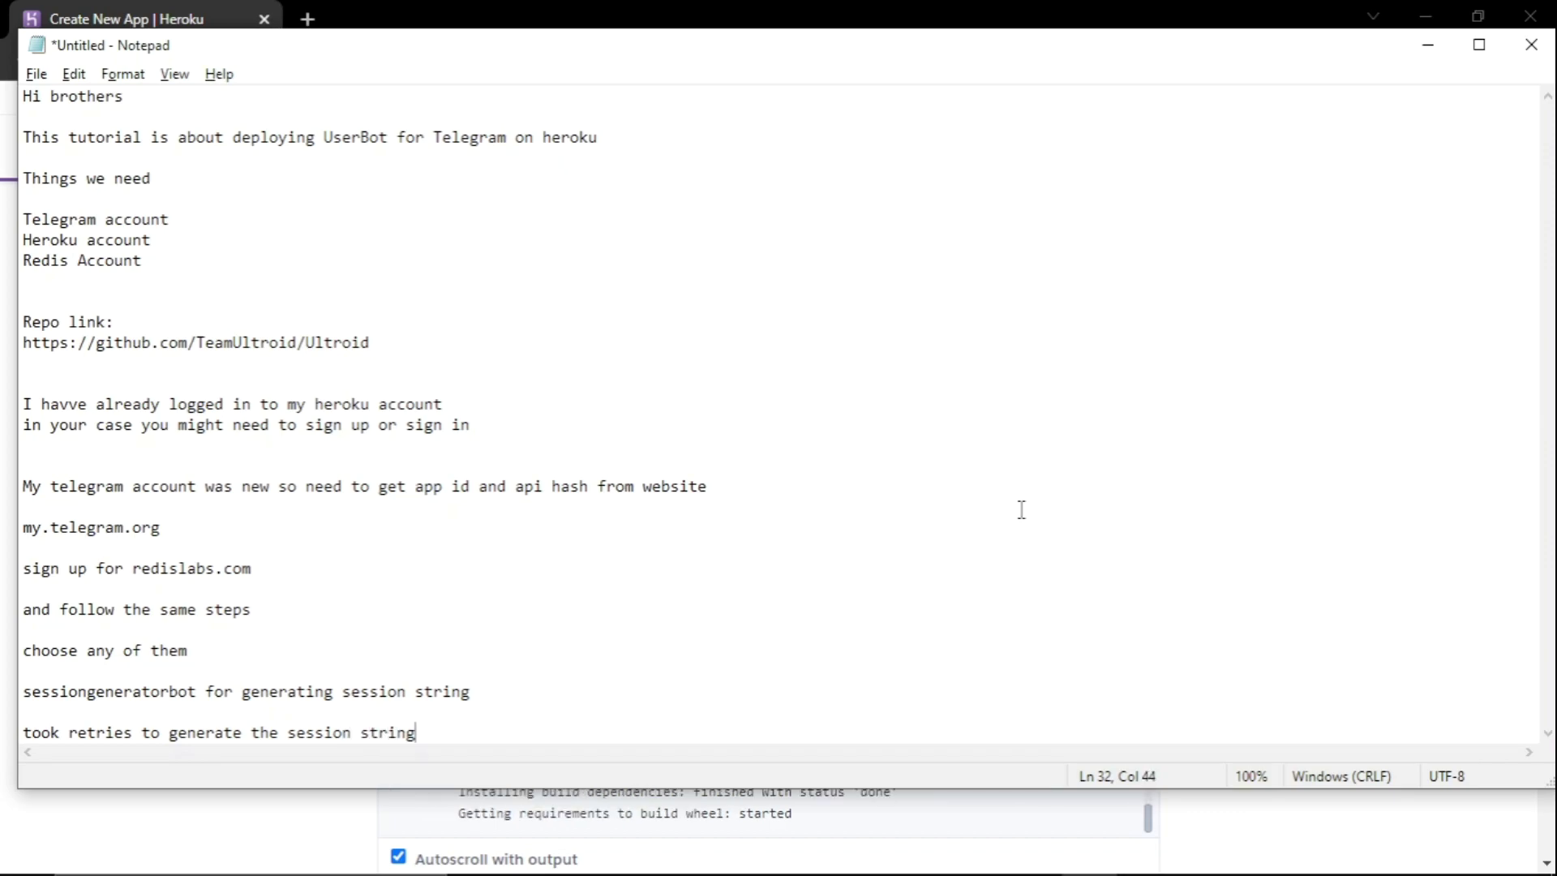
pyautogui.hotkey('alt', 'Tab')
pyautogui.scroll(-3, 1020, 509)
pyautogui.hotkey('alt', 'Tab')
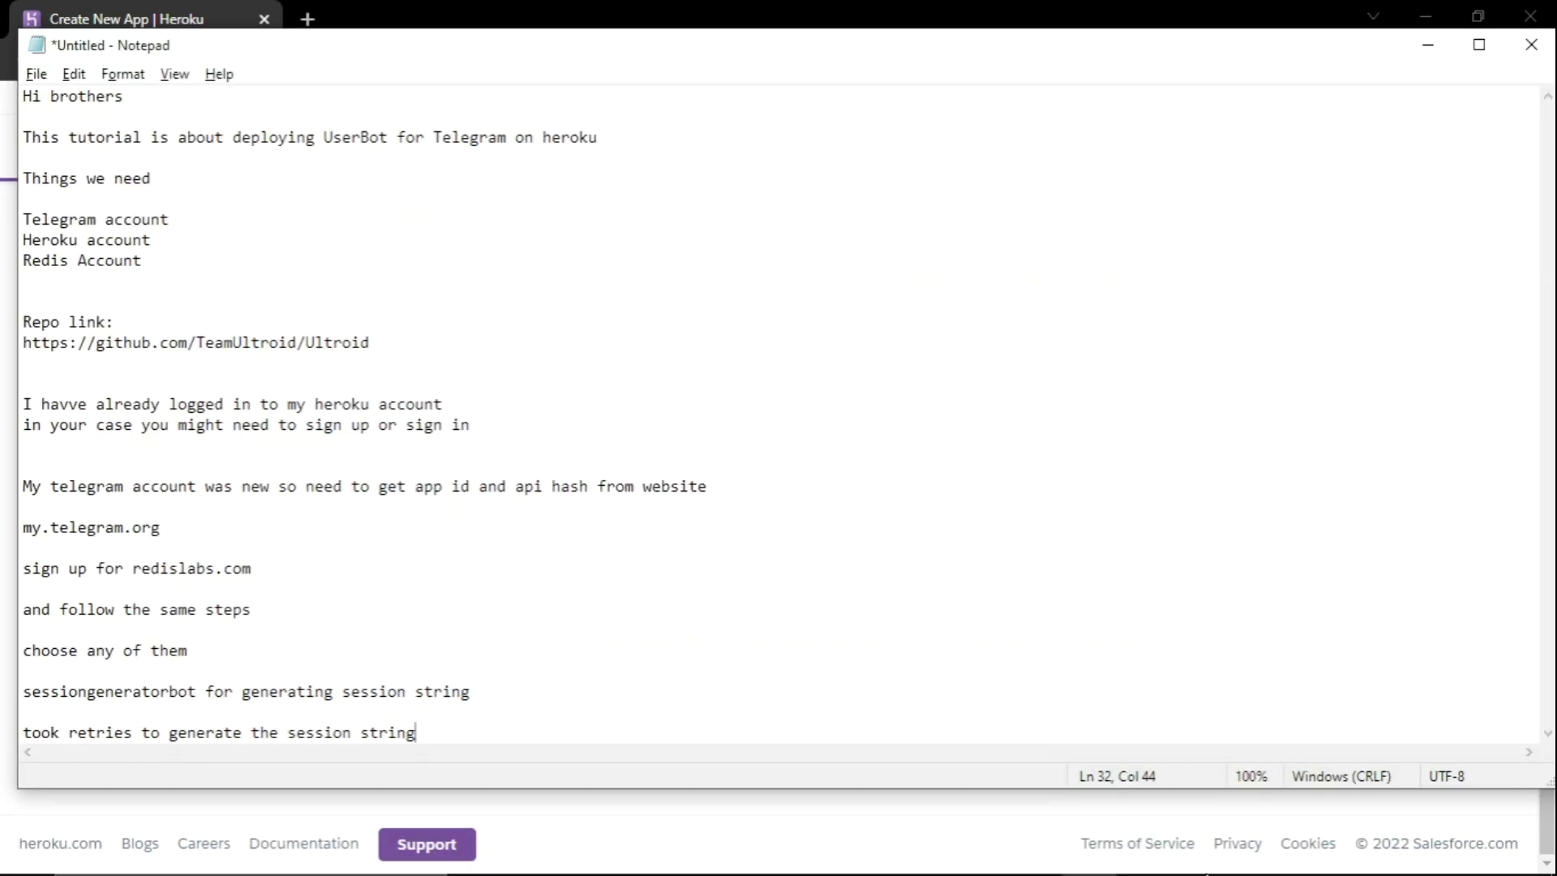
pyautogui.press('Return')
pyautogui.press('Return')
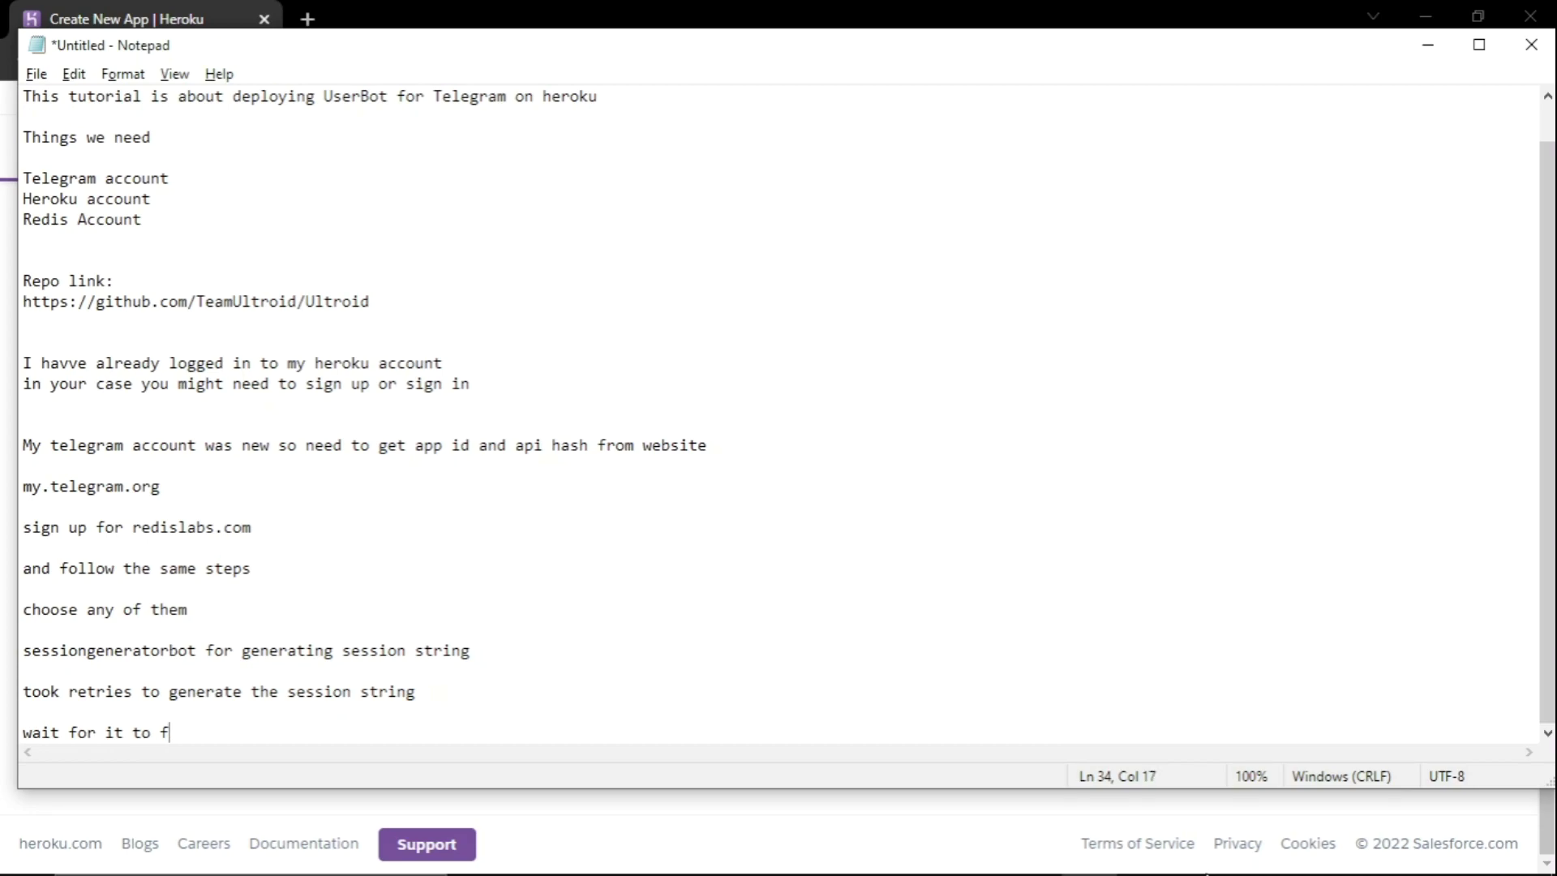
pyautogui.hotkey('alt', 'Tab')
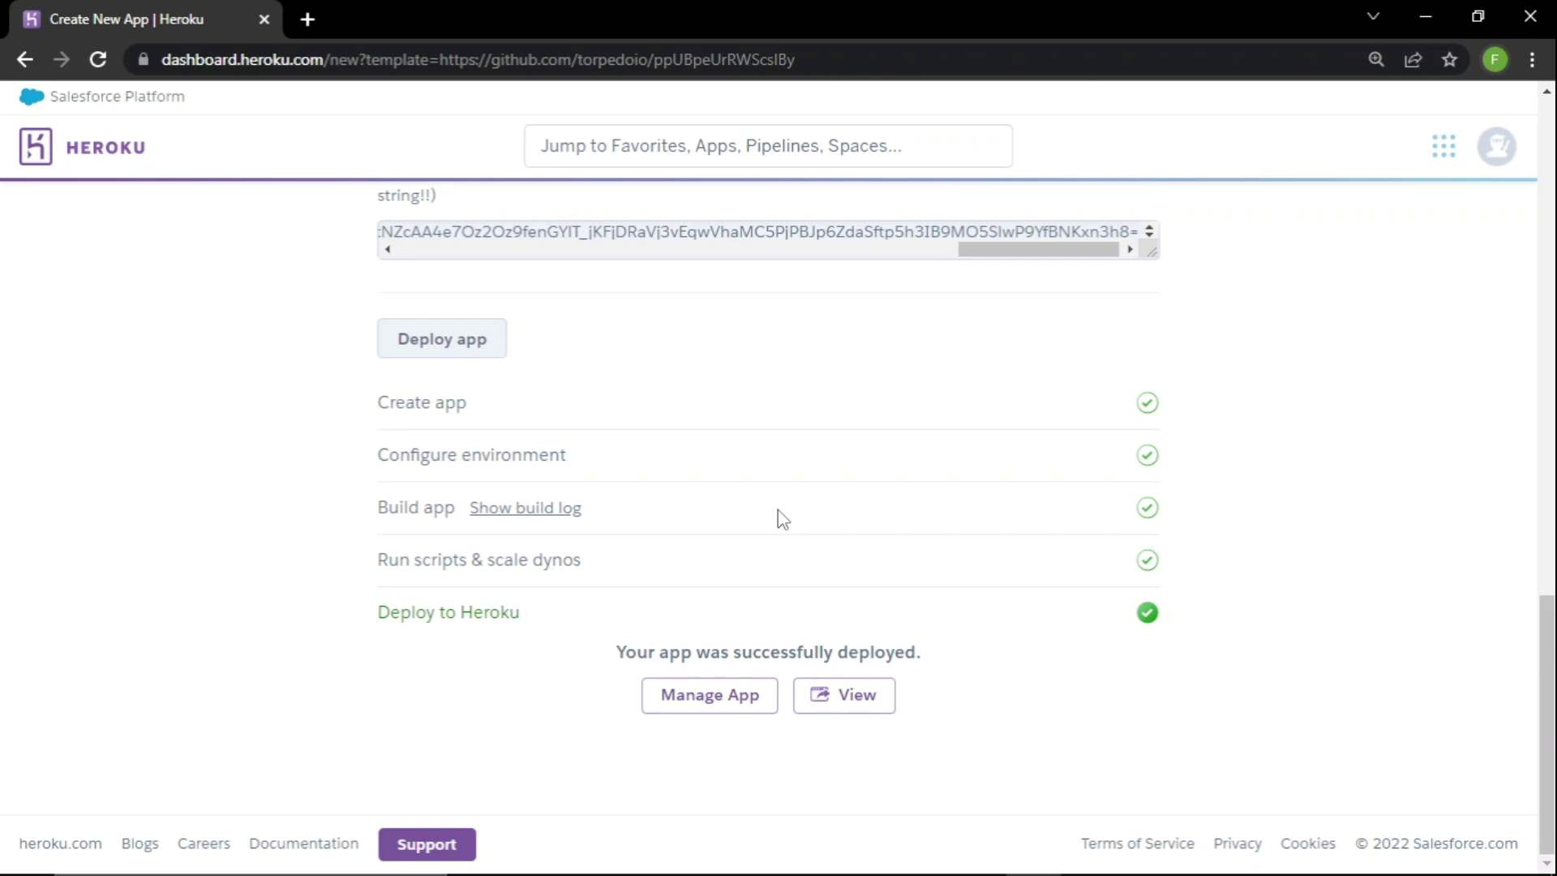
# On the app's Resources page, toggle and confirm the worker dyno, then restart all dynos
pyautogui.click(728, 698)
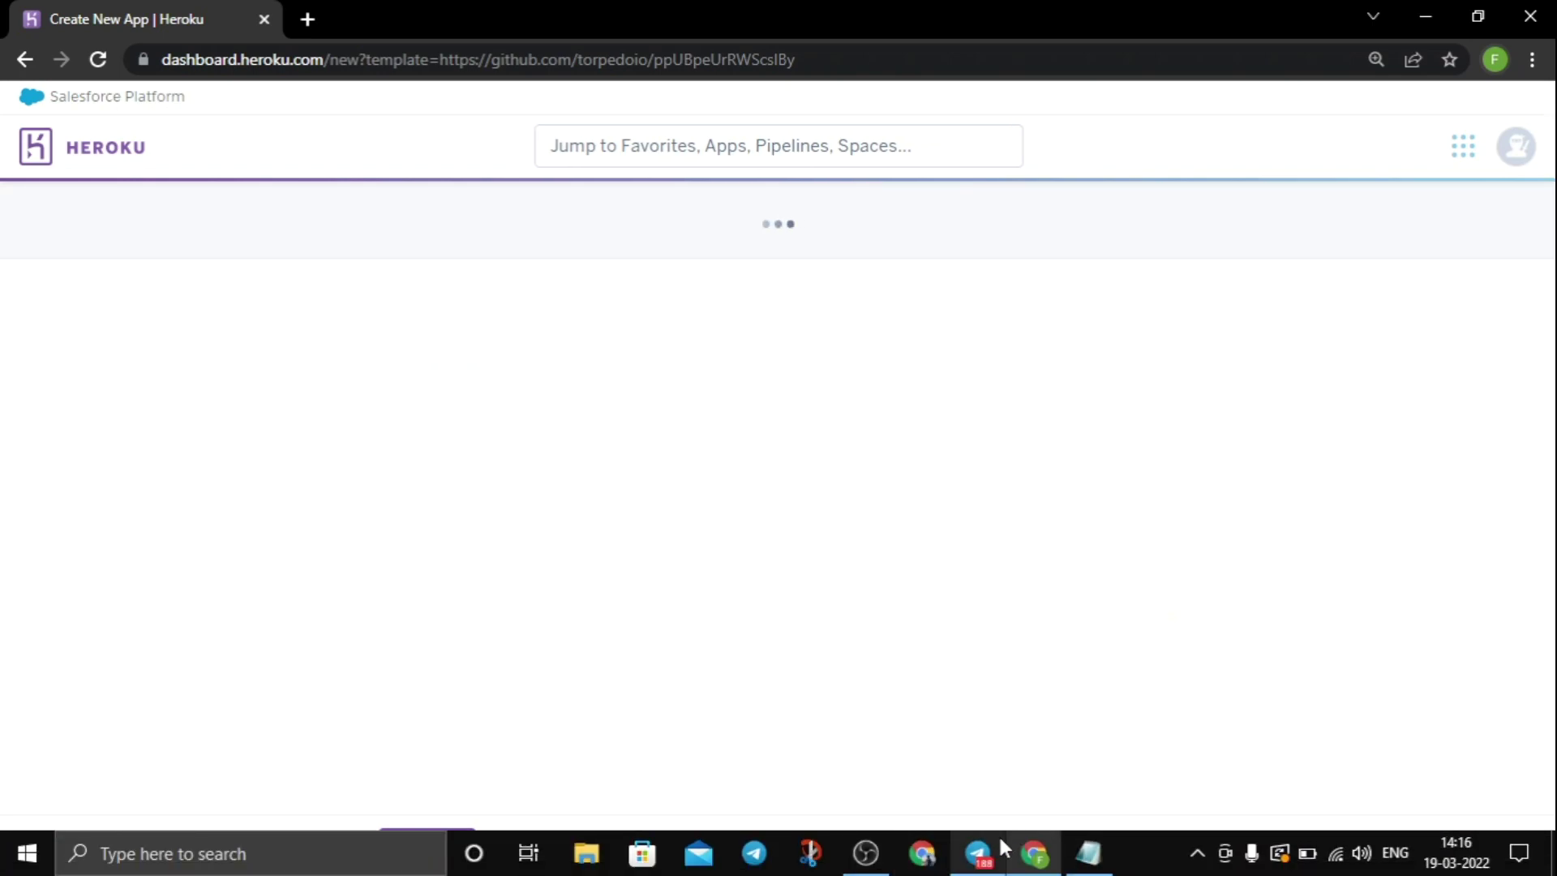
pyautogui.click(1001, 847)
pyautogui.click(999, 843)
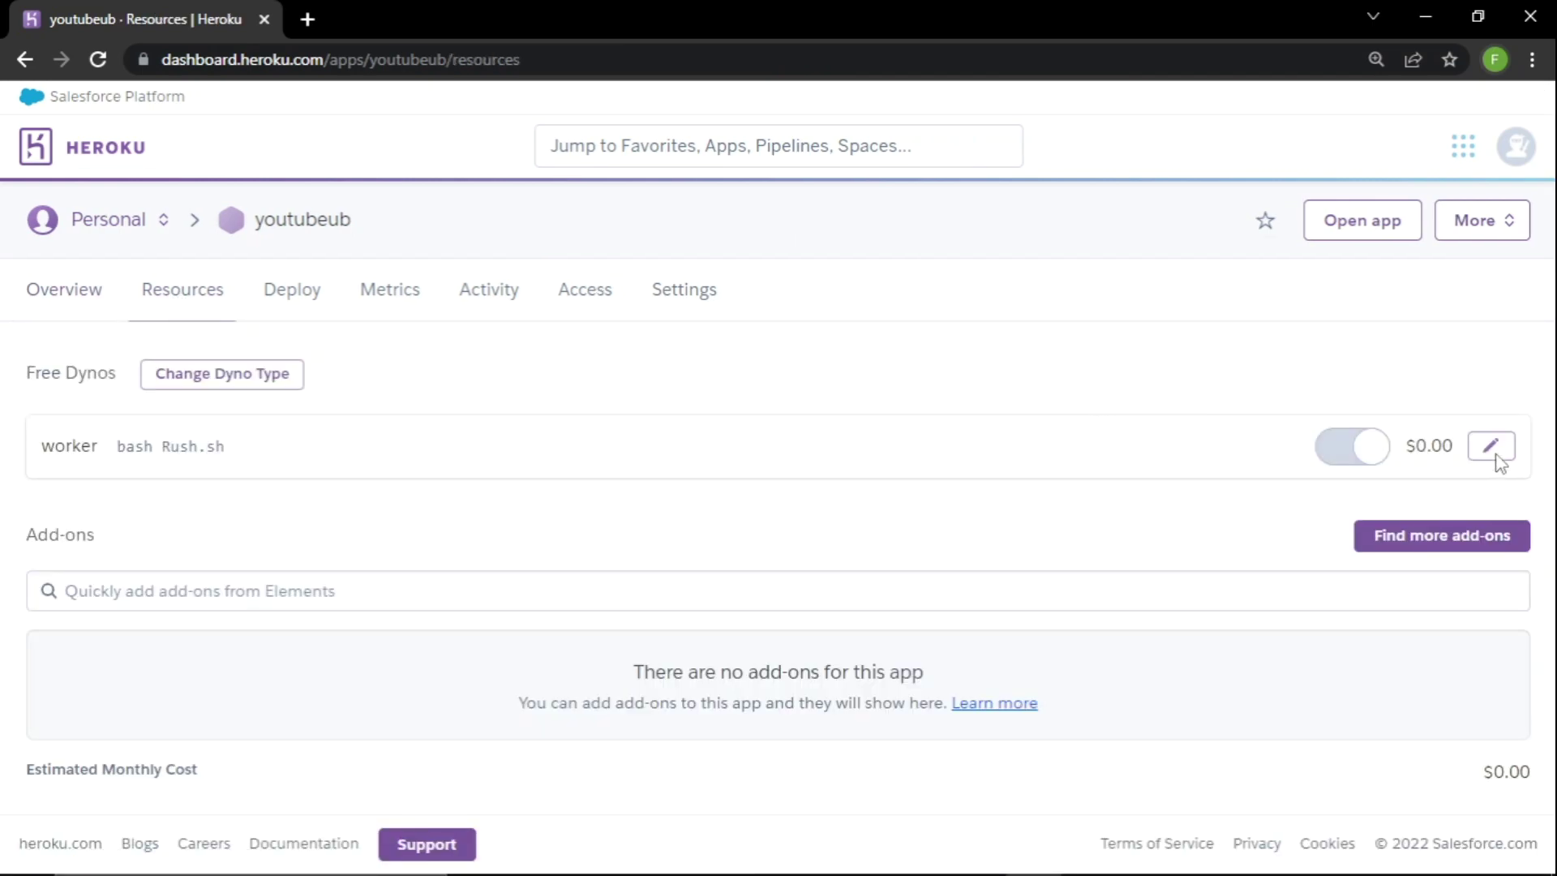
pyautogui.click(1501, 454)
pyautogui.click(1216, 445)
pyautogui.click(1376, 446)
pyautogui.click(1511, 244)
pyautogui.click(1349, 494)
pyautogui.click(1018, 351)
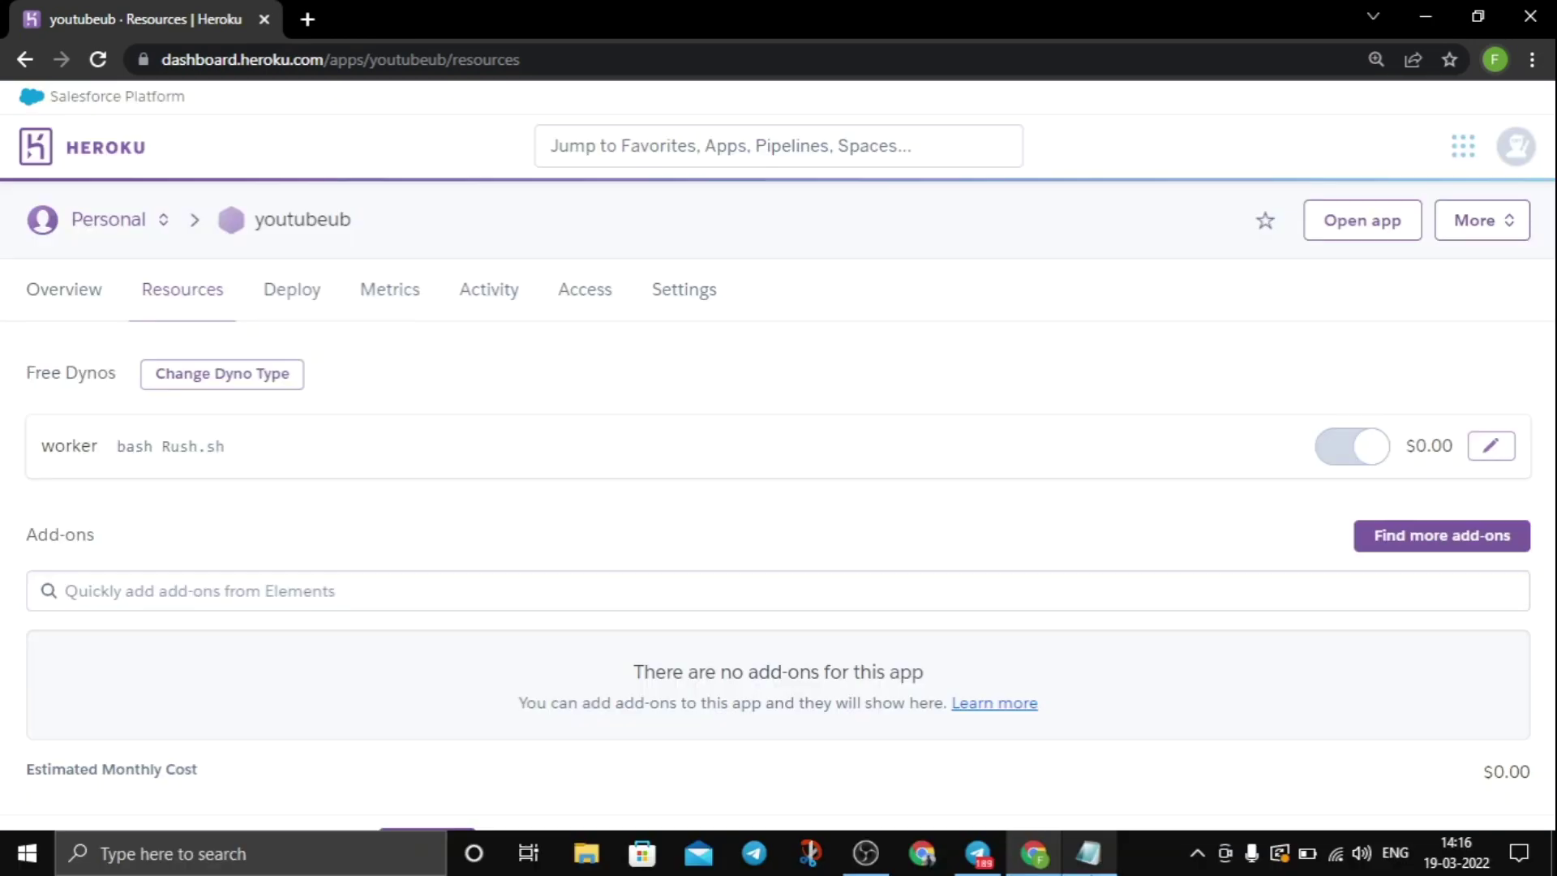
# View youtubeub's application logs showing the Redis connection and successful login
pyautogui.click(984, 866)
pyautogui.click(982, 864)
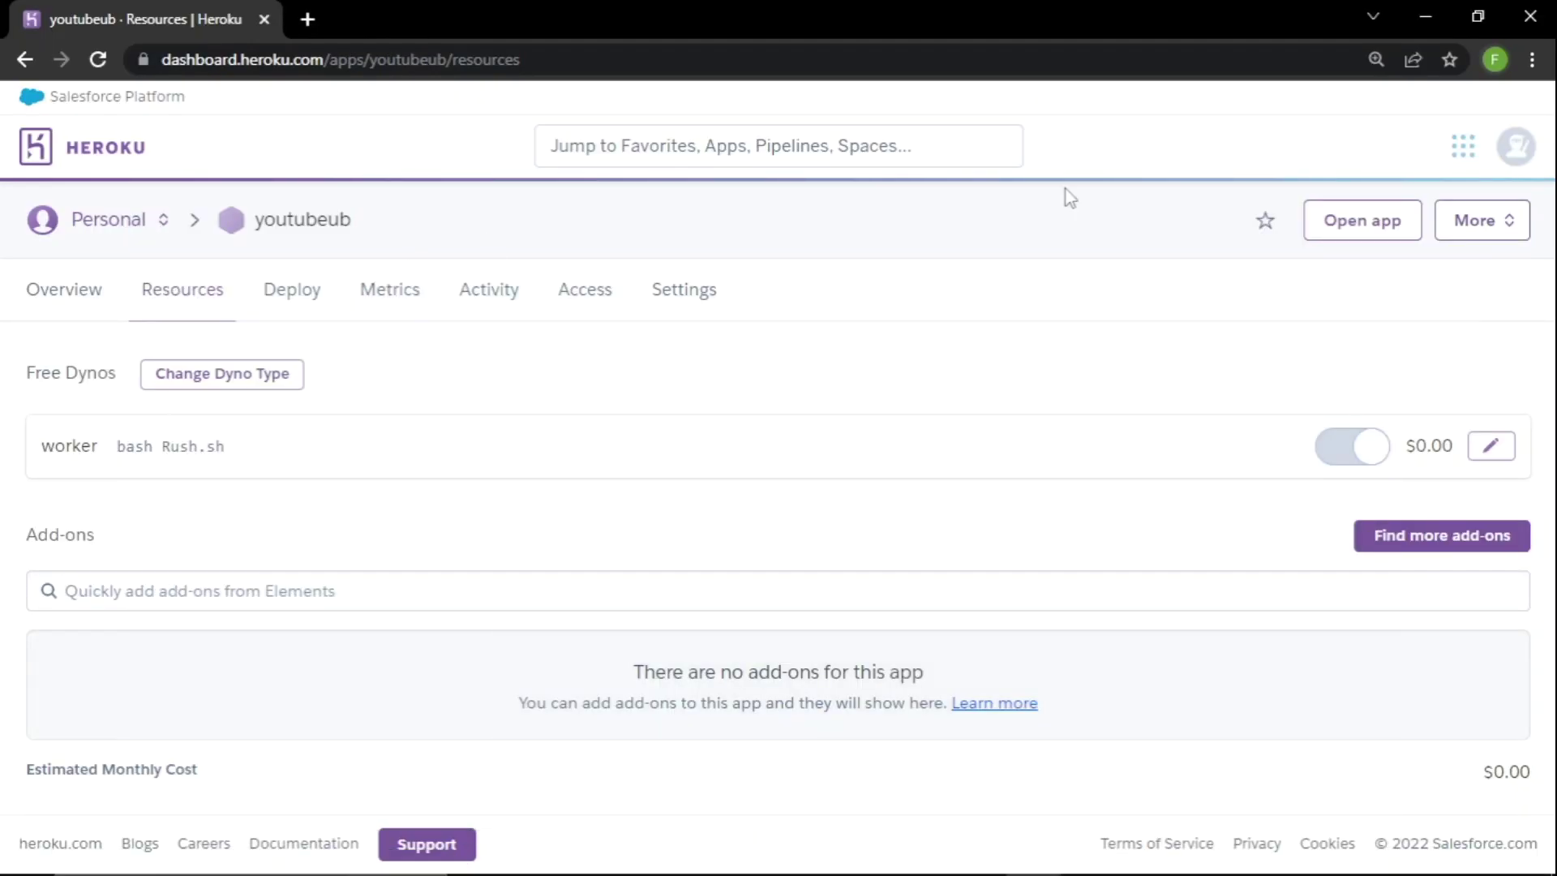
pyautogui.click(1482, 220)
pyautogui.click(1388, 278)
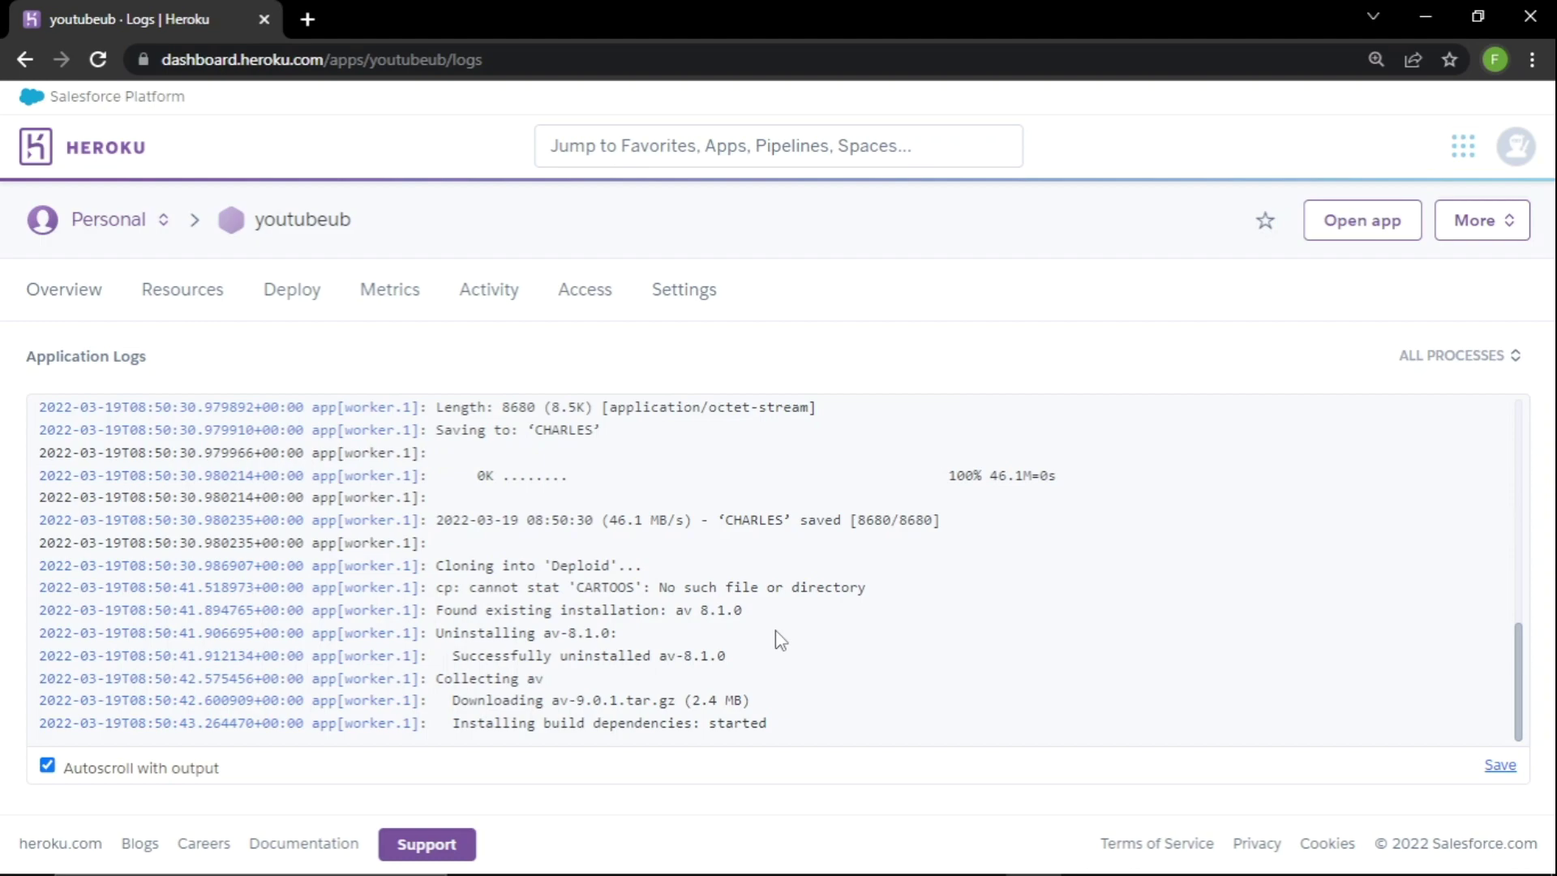
pyautogui.moveTo(981, 855)
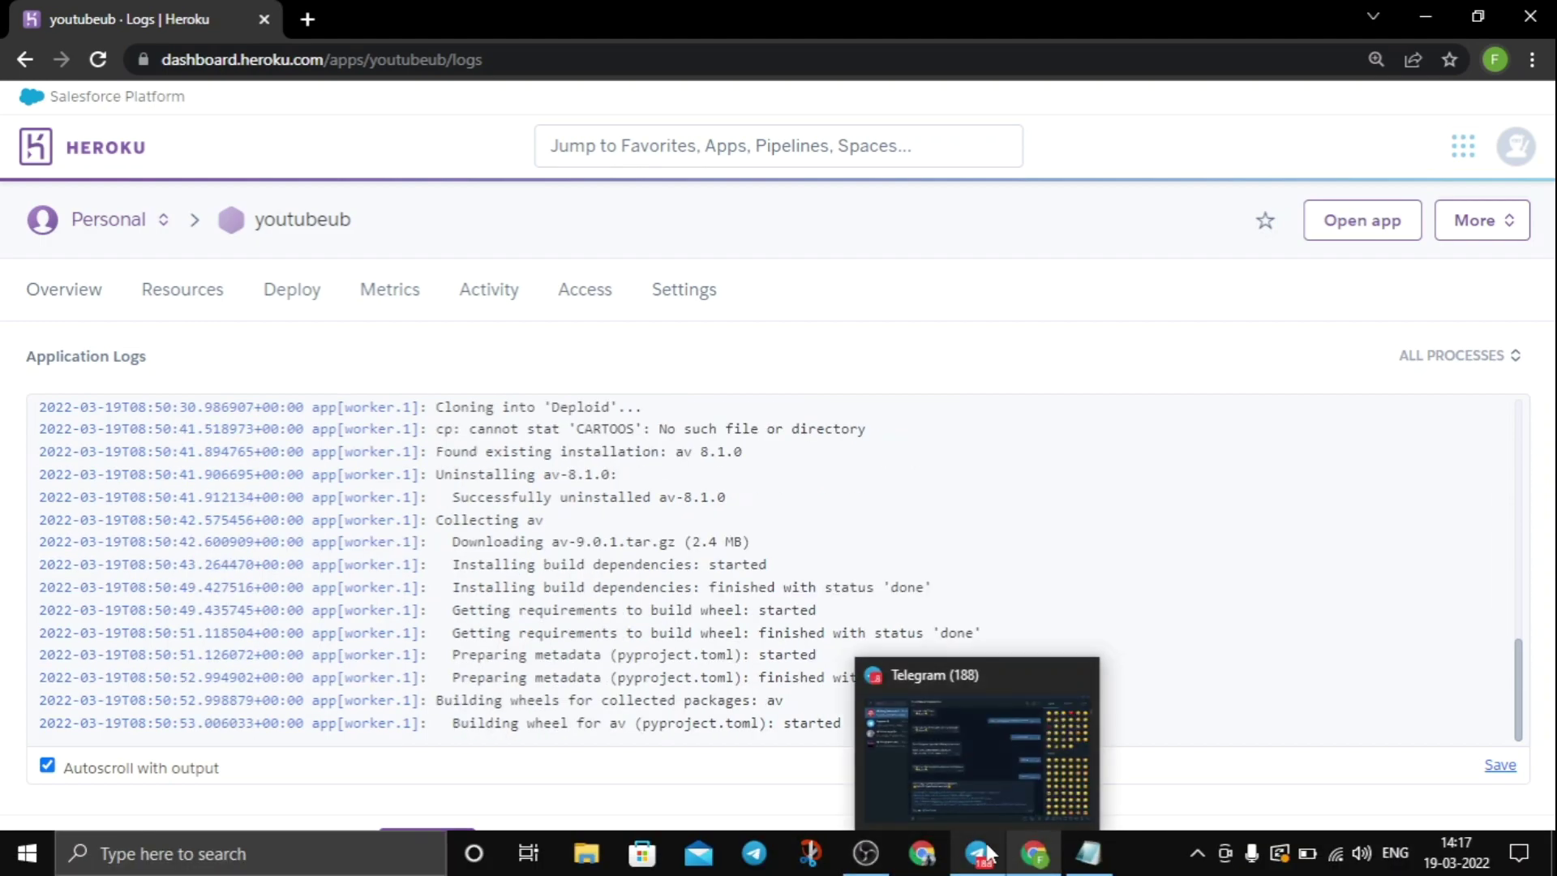
# Open the auto-created My Ultroid Logs group in Telegram
pyautogui.moveTo(866, 853)
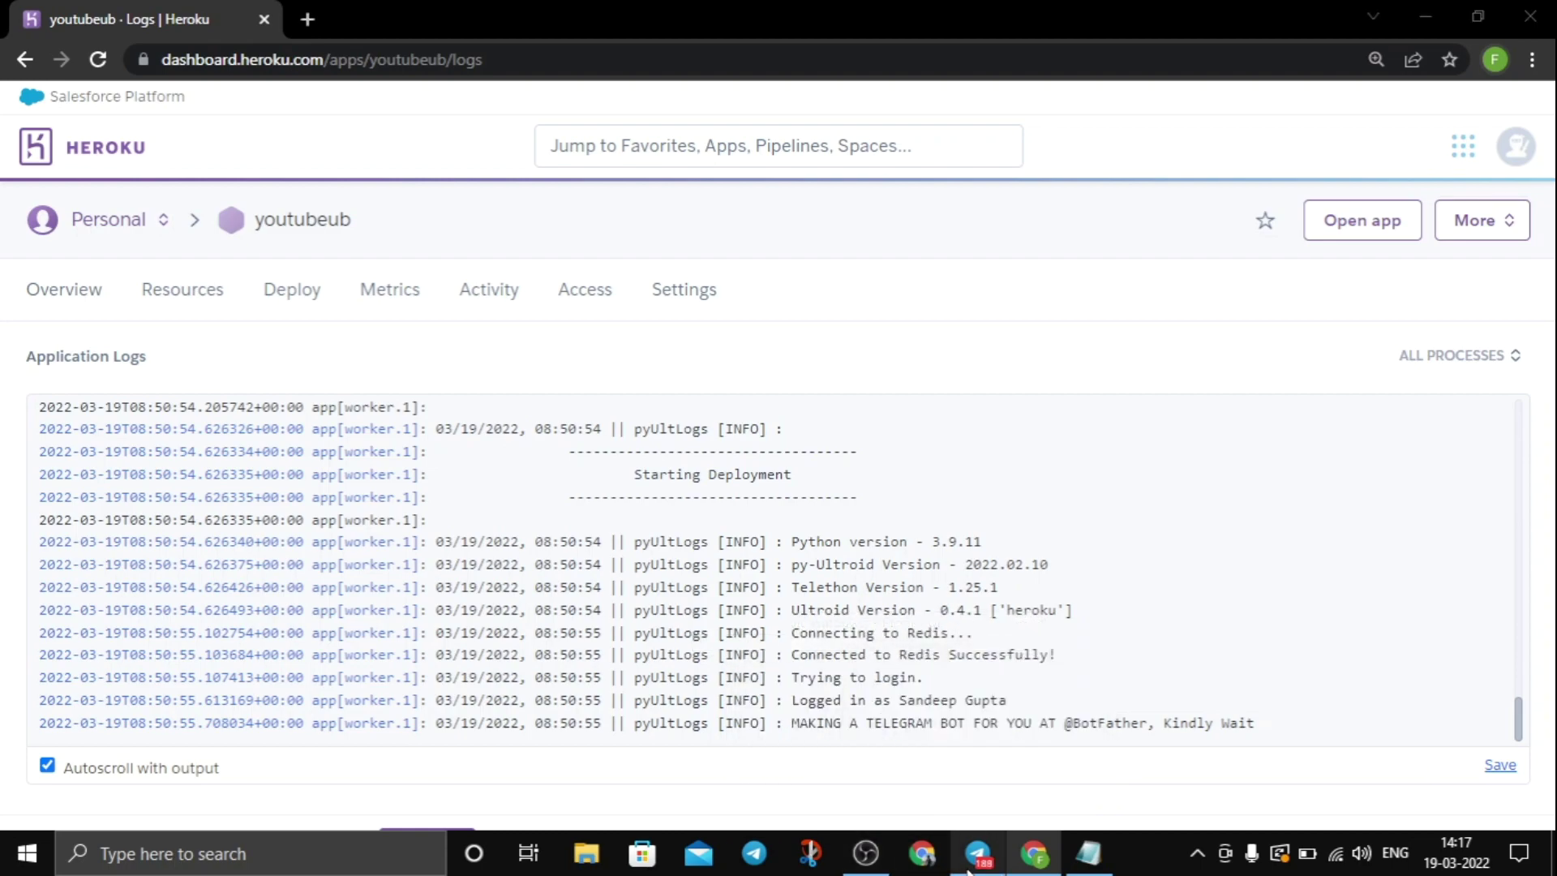
pyautogui.click(978, 853)
pyautogui.click(178, 125)
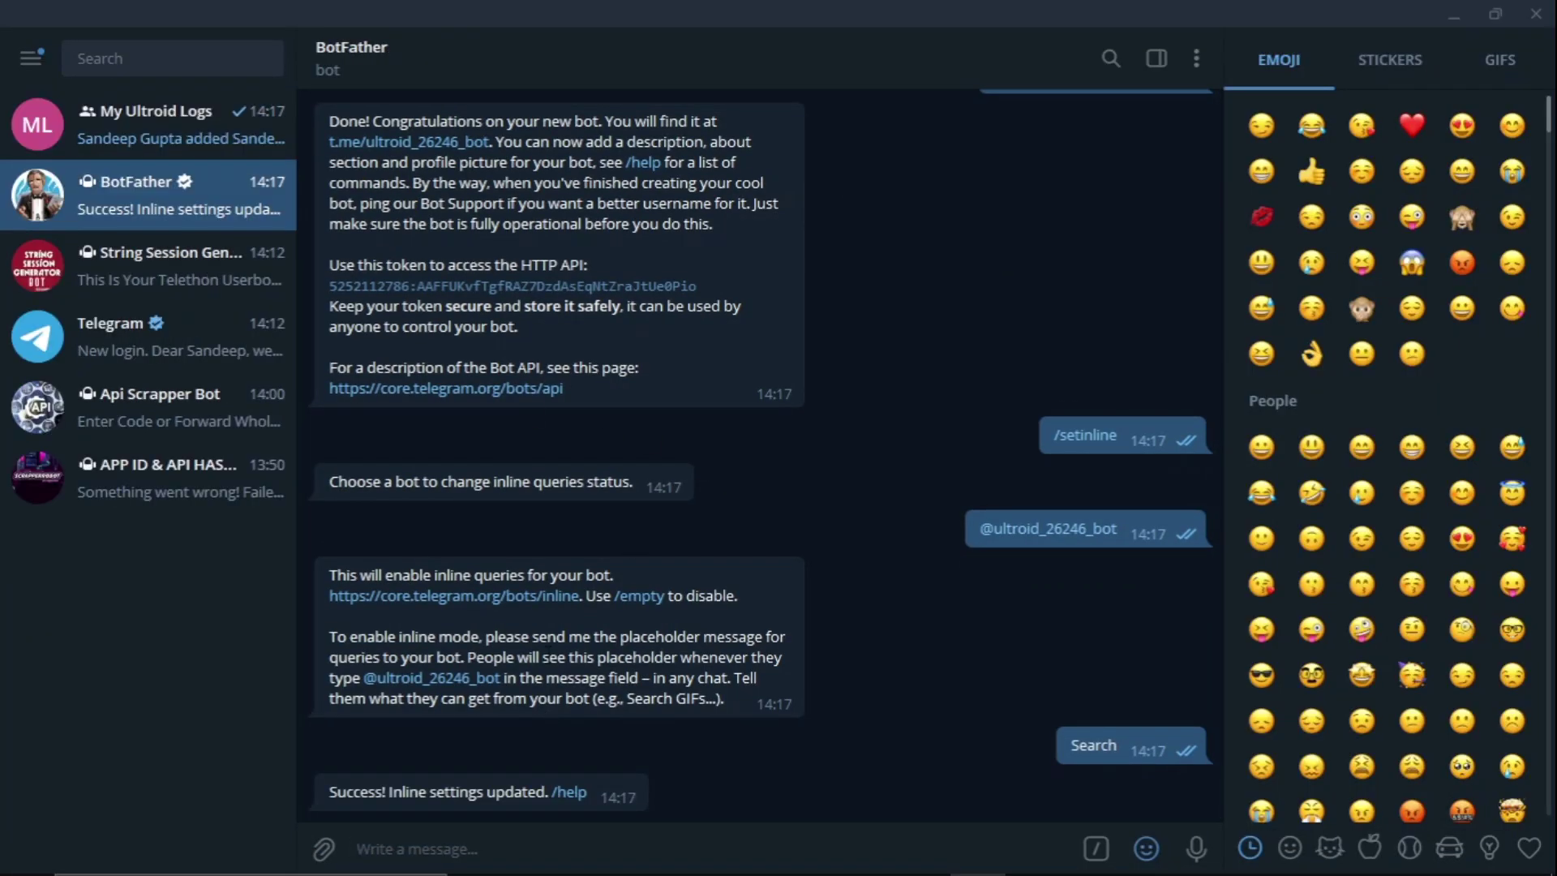
pyautogui.click(187, 126)
# Note that the bot and channel are made automatically; just wait for the process to finish
pyautogui.hotkey('alt', 'Tab')
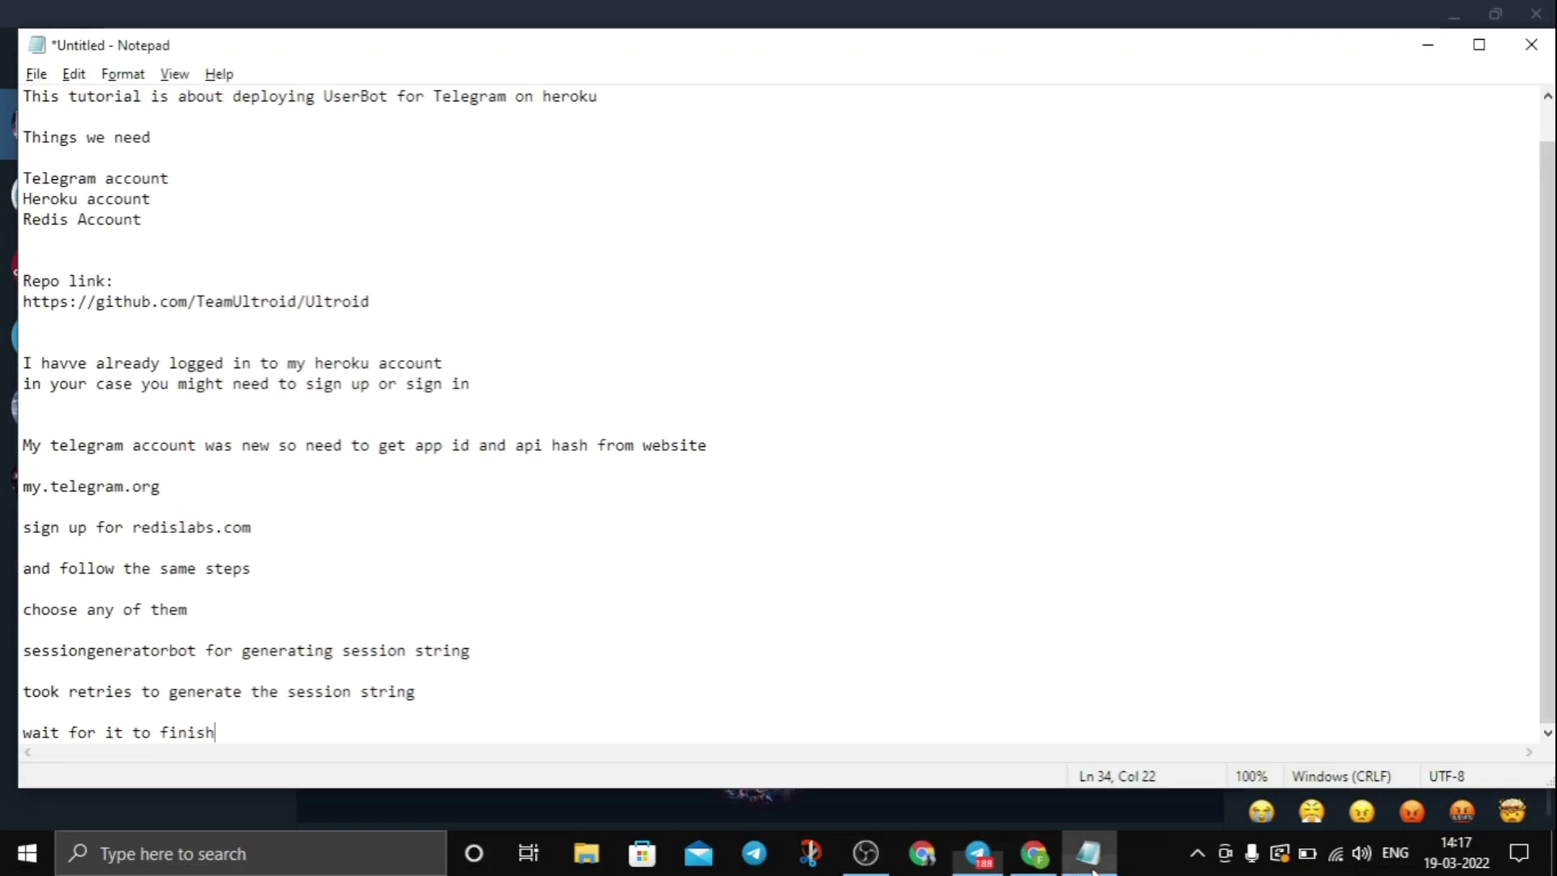
pyautogui.press('Return')
pyautogui.press('Return')
pyautogui.write('it will make bot and channel automat')
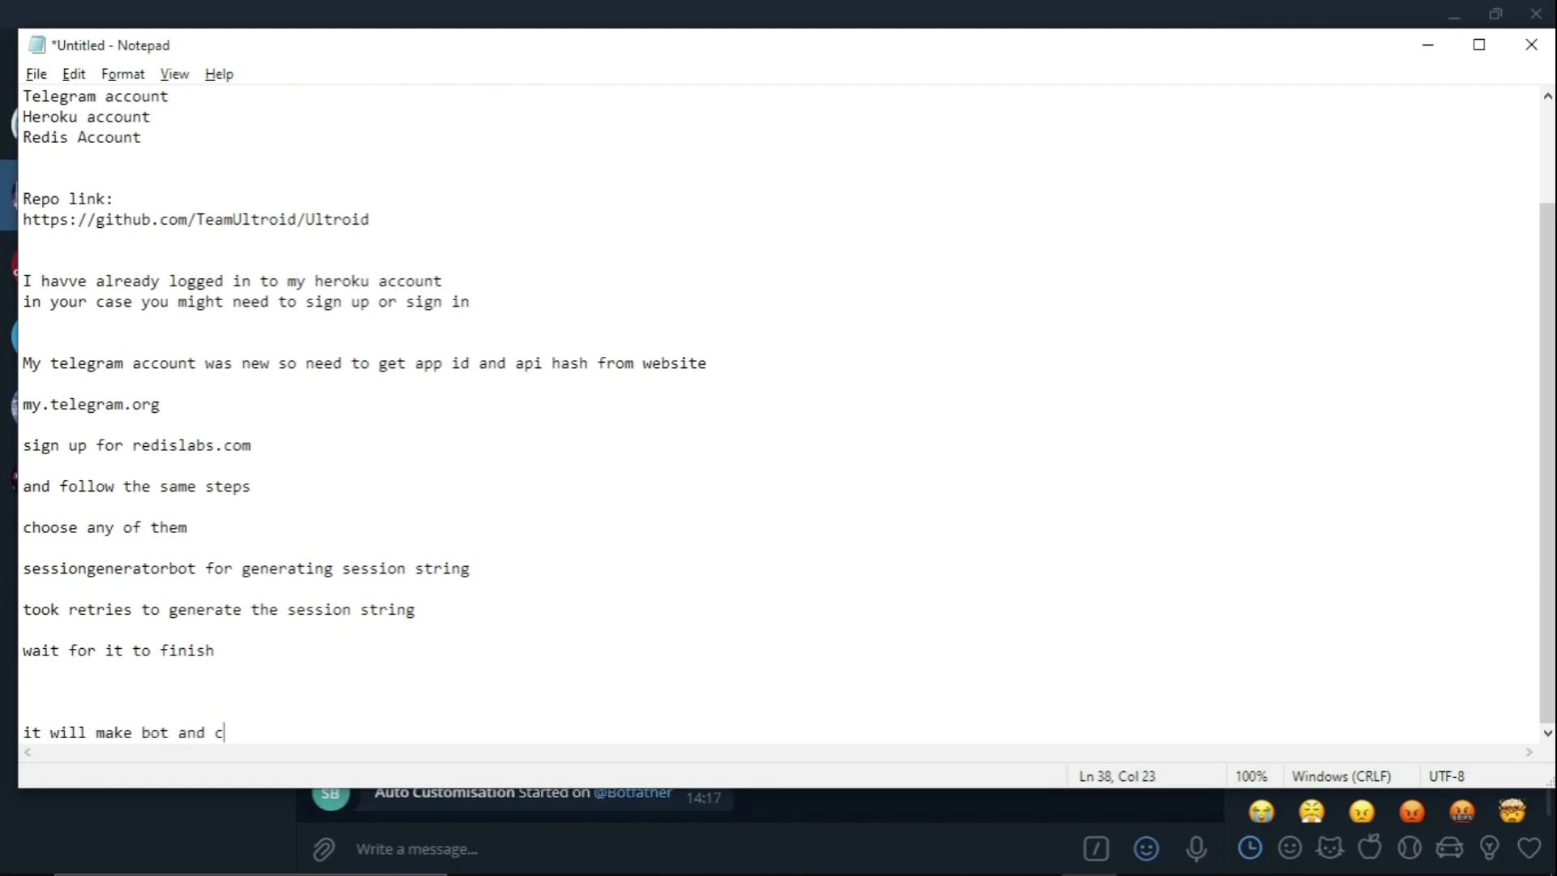
pyautogui.write('lly just wait for the process to fin')
# Start the assistant bot's introduction and send /help to BotFather
pyautogui.click(1037, 720)
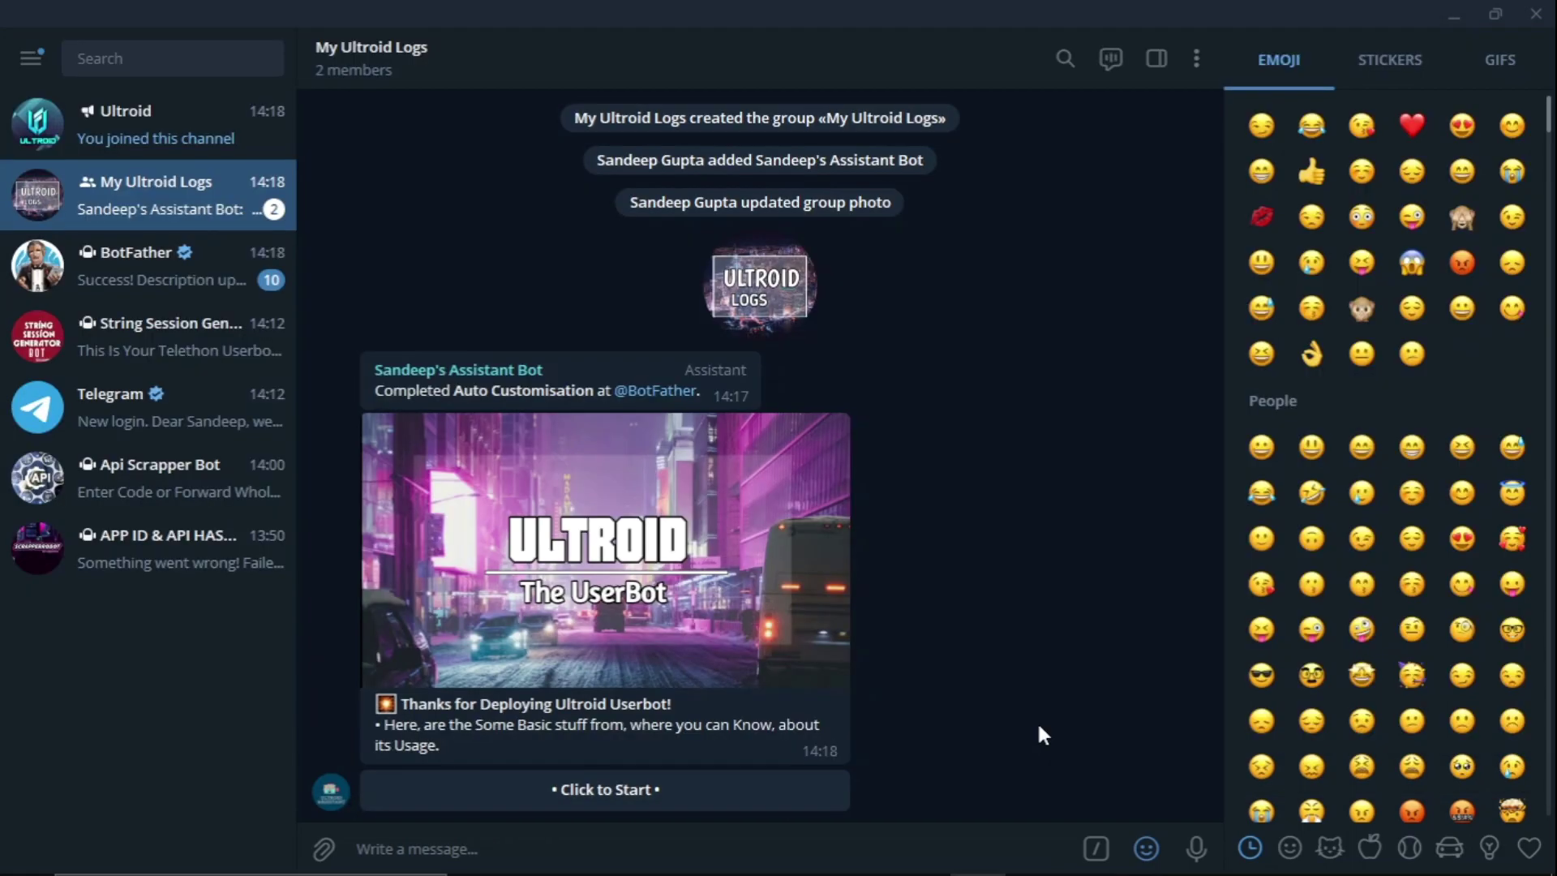
pyautogui.click(563, 791)
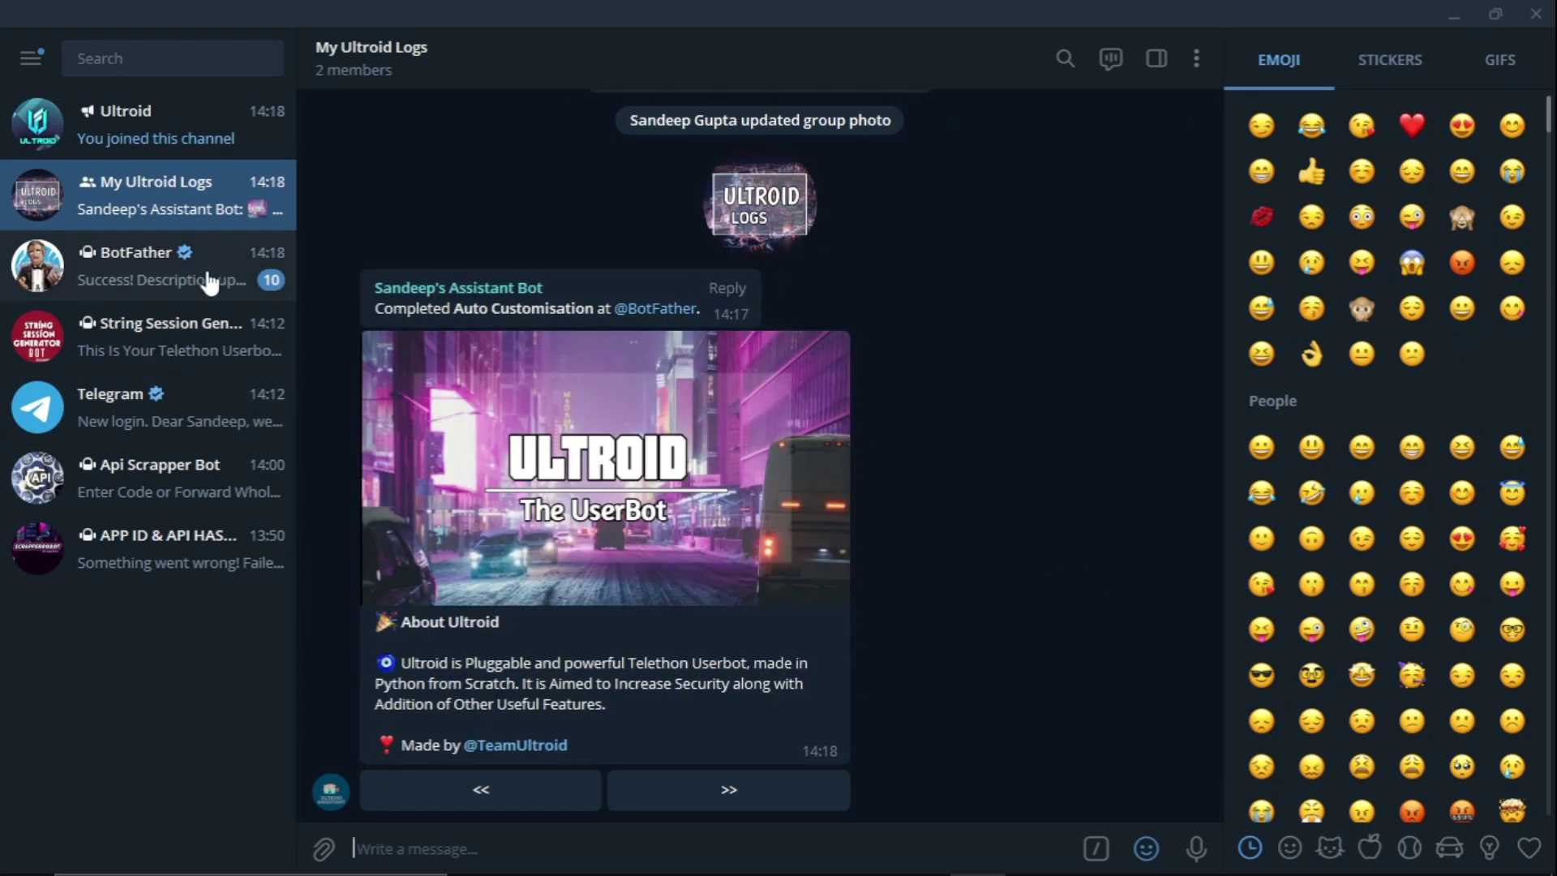
pyautogui.click(162, 265)
pyautogui.scroll(-5, 1151, 759)
pyautogui.click(1183, 793)
pyautogui.write('/help')
pyautogui.press('Return')
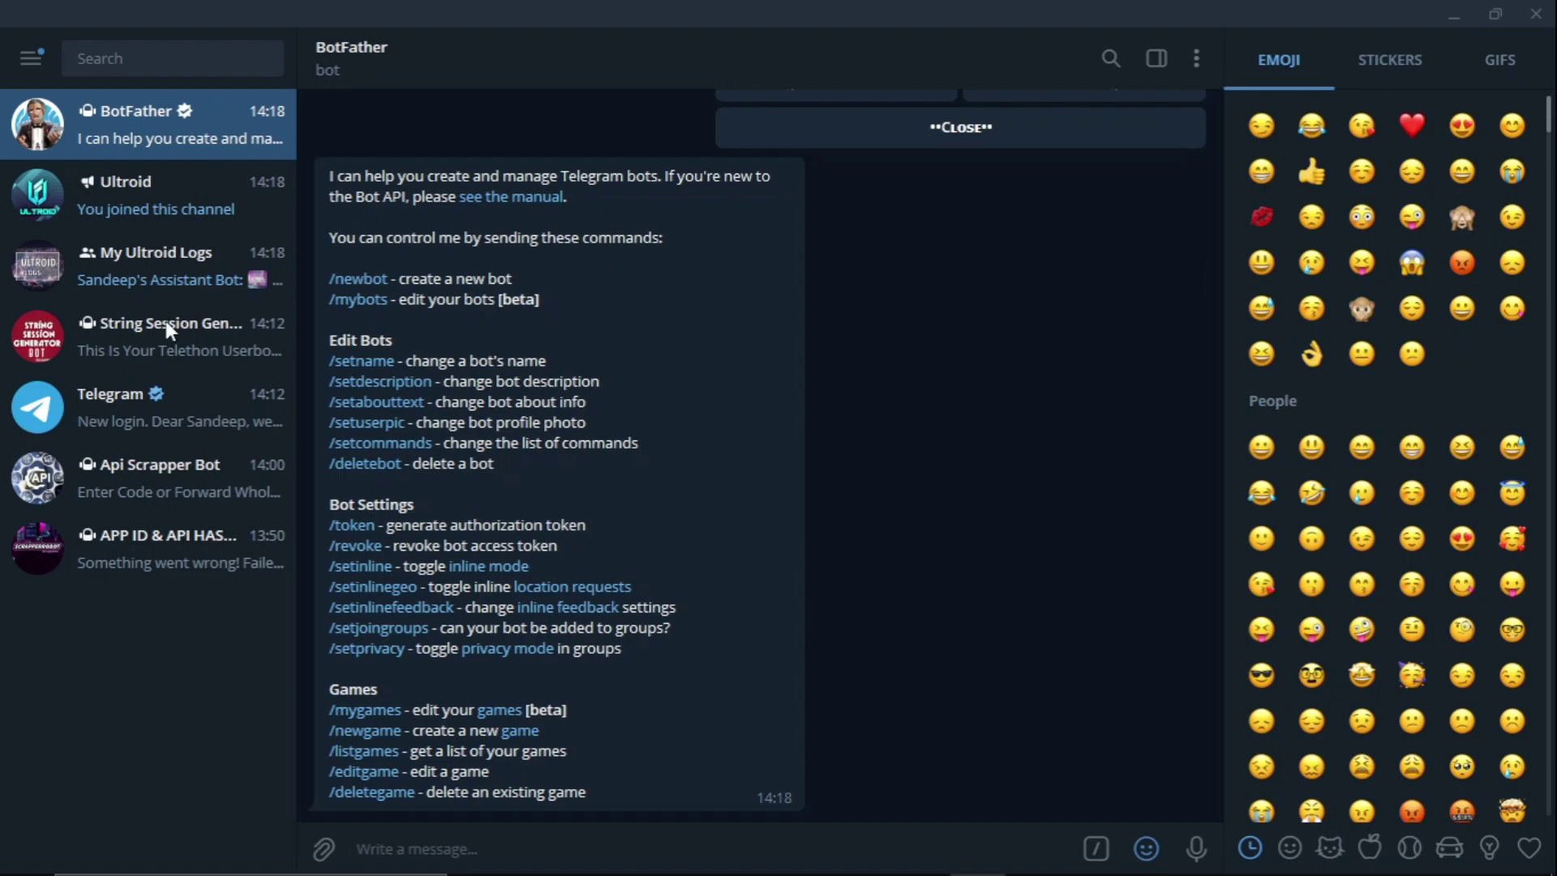
# Send .help and .alive to get Ultroid's menu and 'I am alive' reply, then note 'Our UB is deployed now.'
pyautogui.click(161, 399)
pyautogui.write('.he')
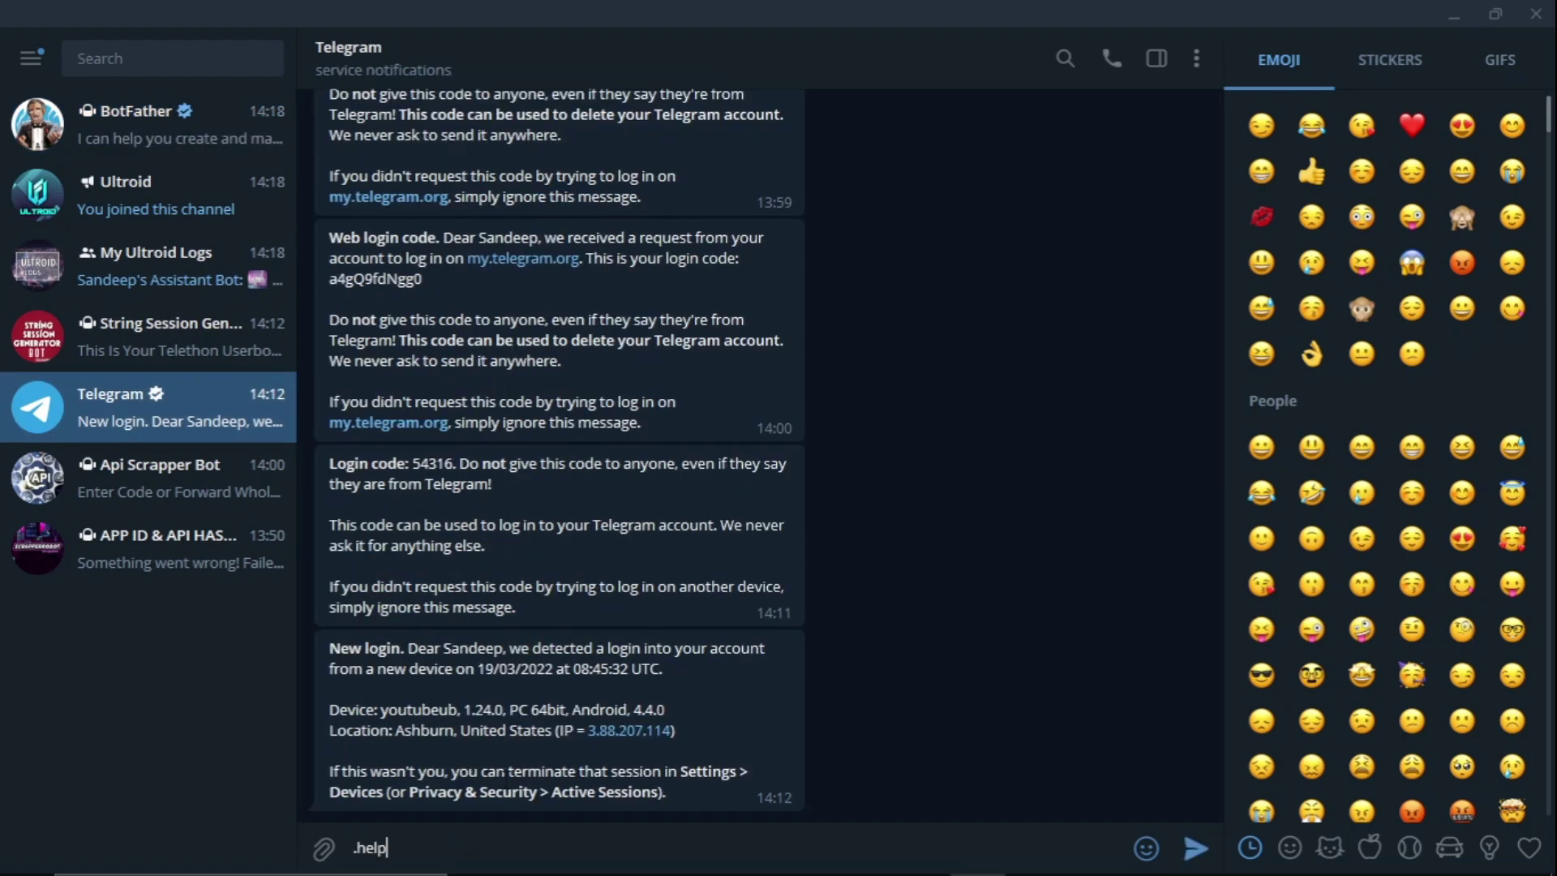
pyautogui.write('lp')
pyautogui.press('Return')
pyautogui.click(1091, 660)
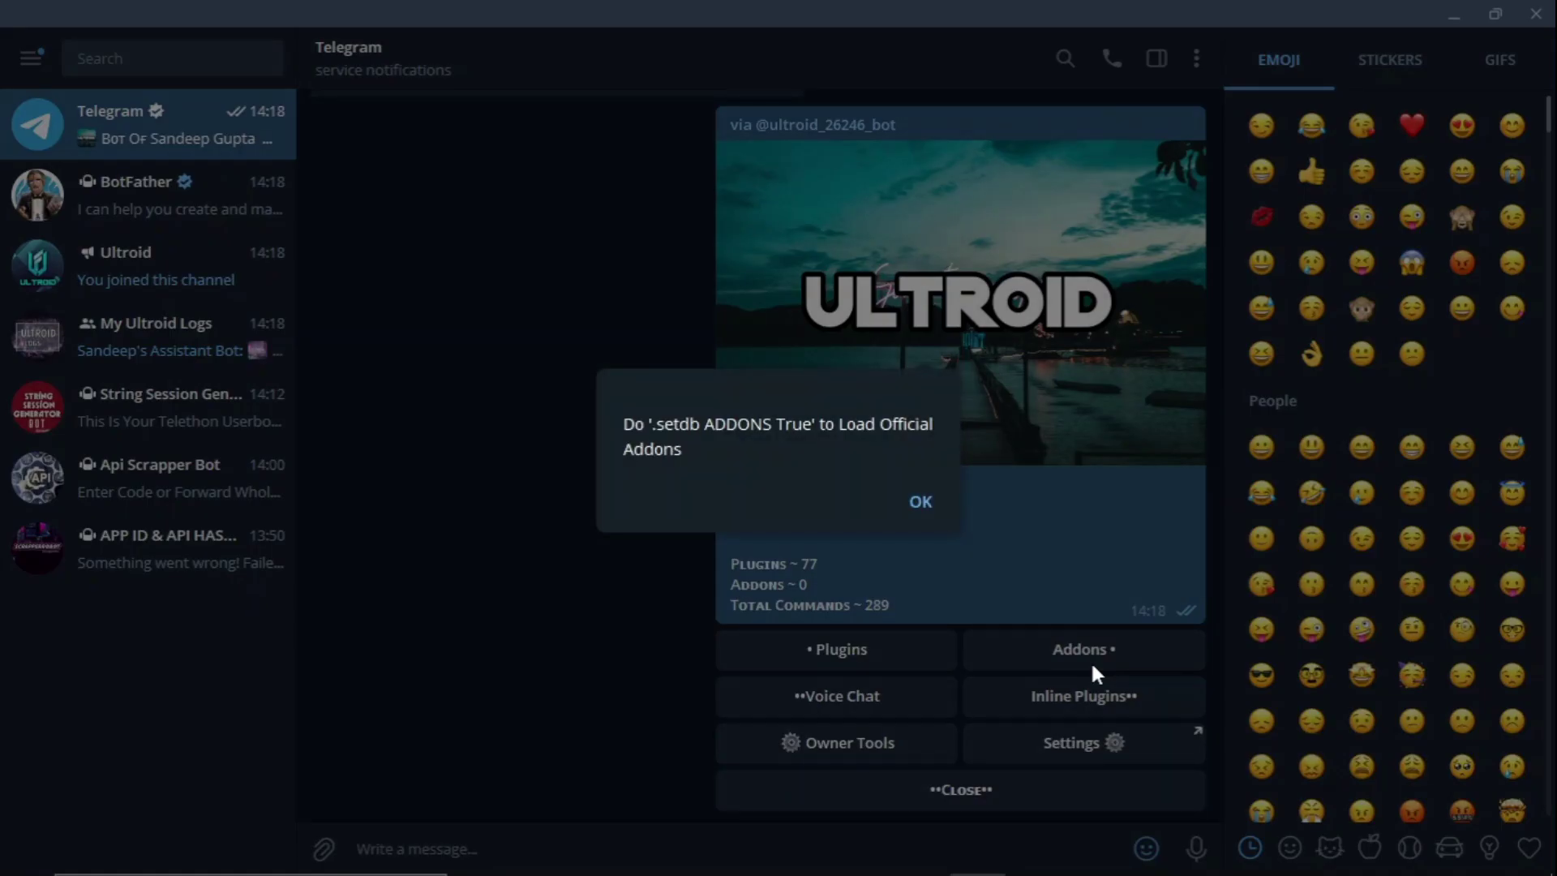
pyautogui.click(917, 497)
pyautogui.write('.al')
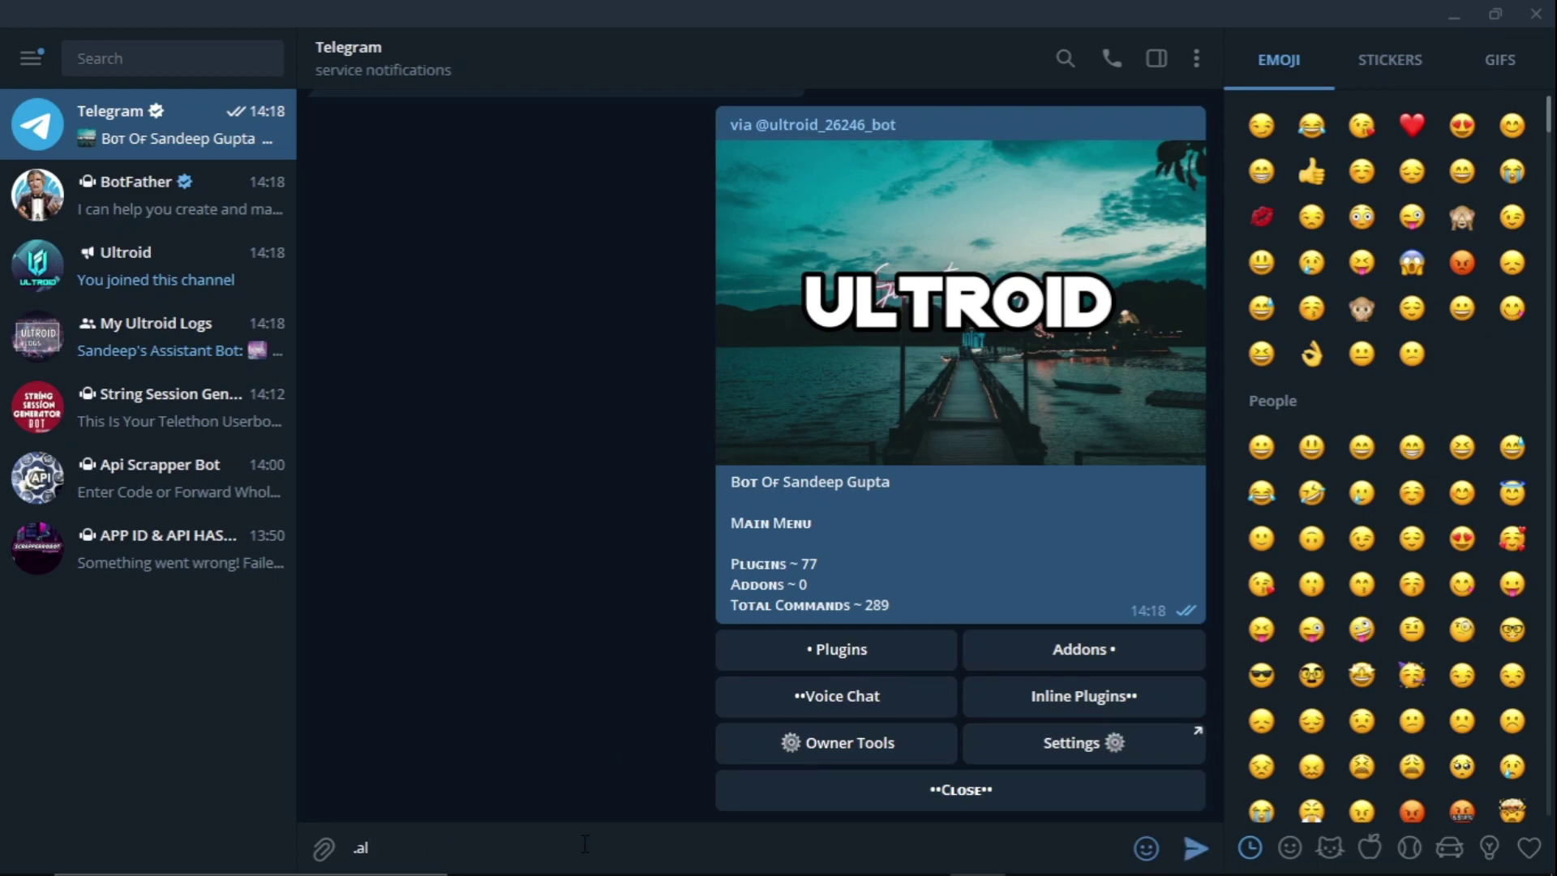
pyautogui.write('ive')
pyautogui.press('Return')
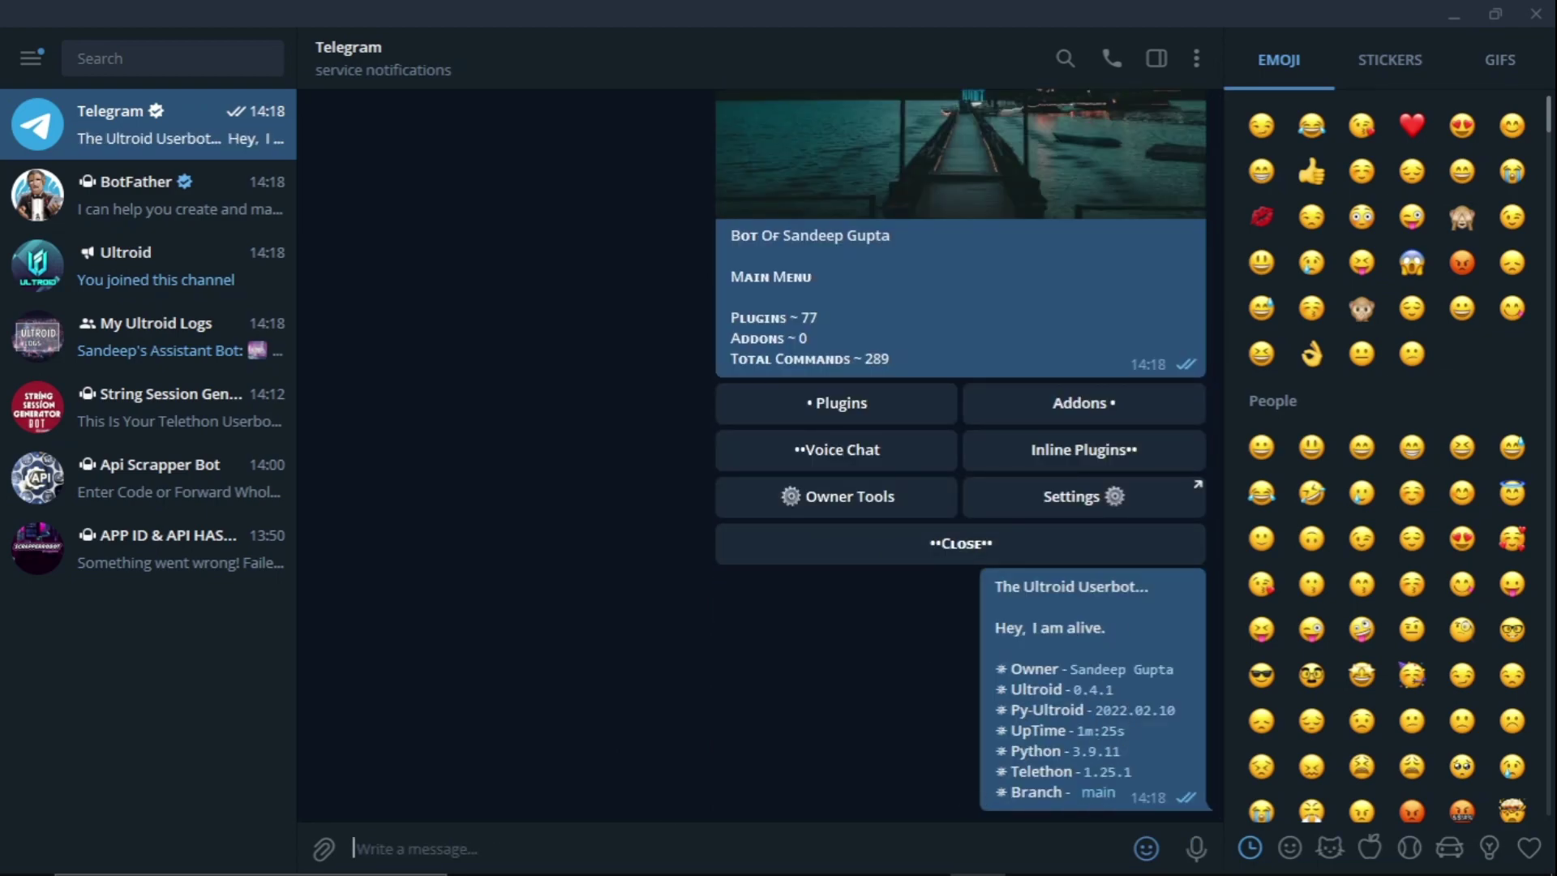
pyautogui.click(1035, 855)
pyautogui.write('s deployed now.')
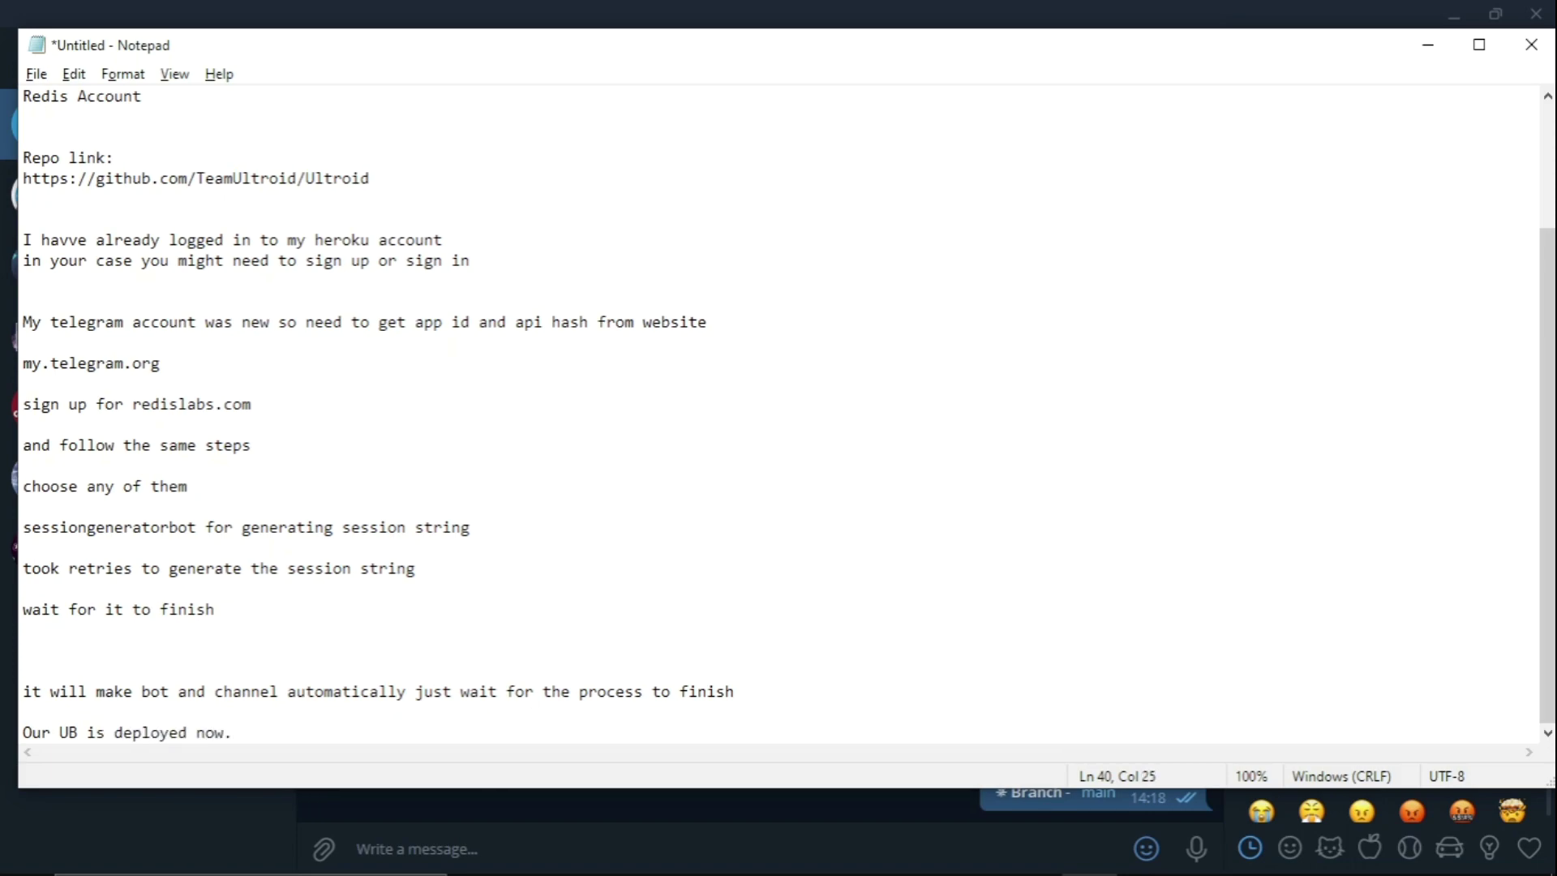
pyautogui.write(' Alright guys thanks for watchingggg')
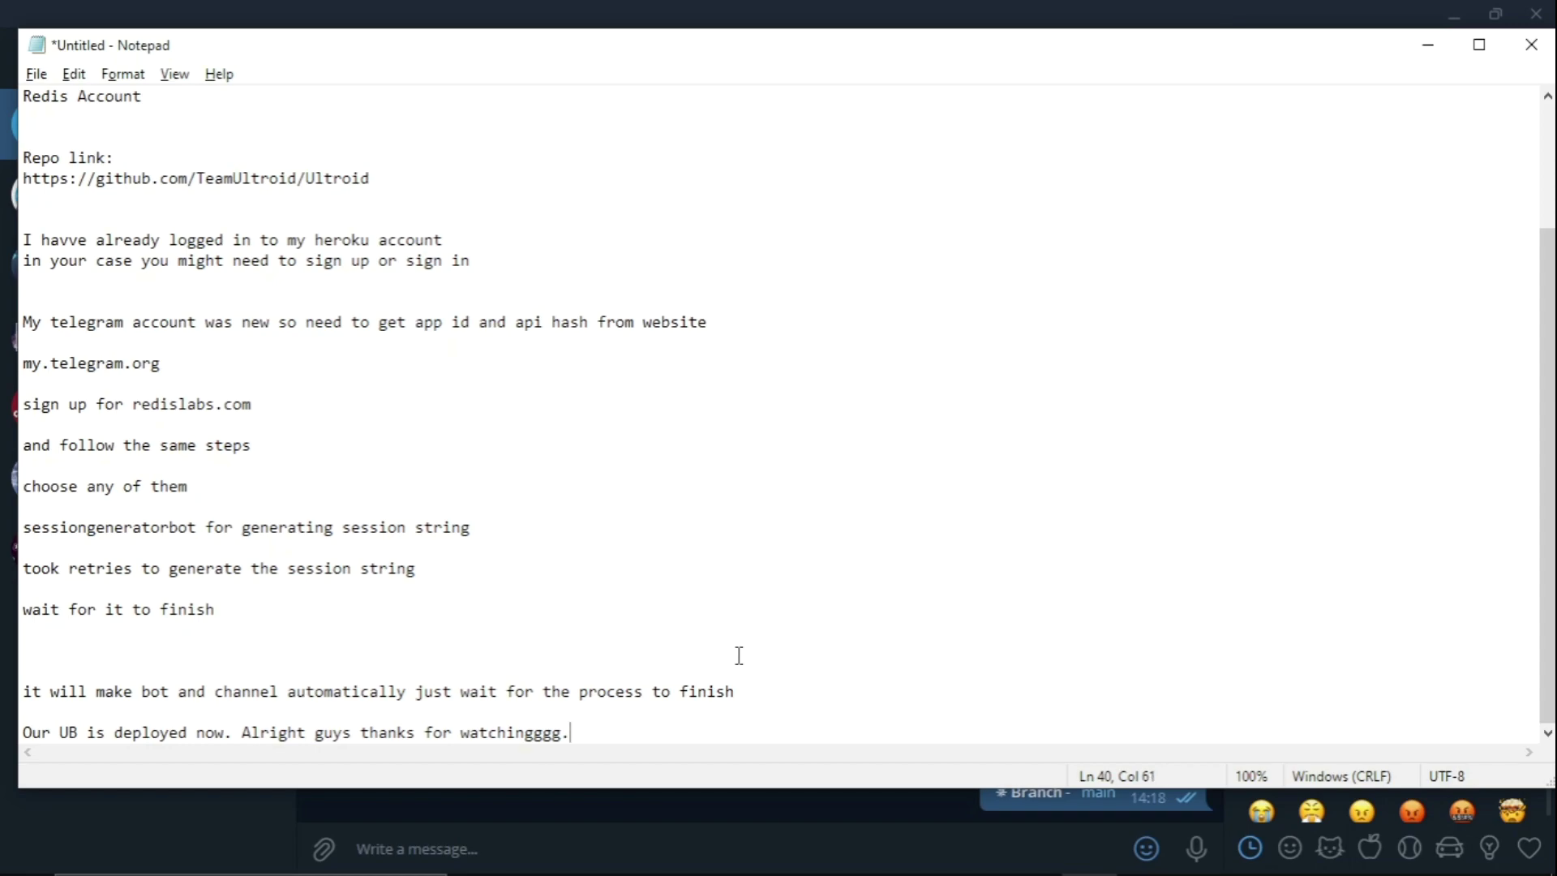
pyautogui.write('.')
# Switch over to OBS to wrap up the recording
pyautogui.hotkey('alt', 'Tab')
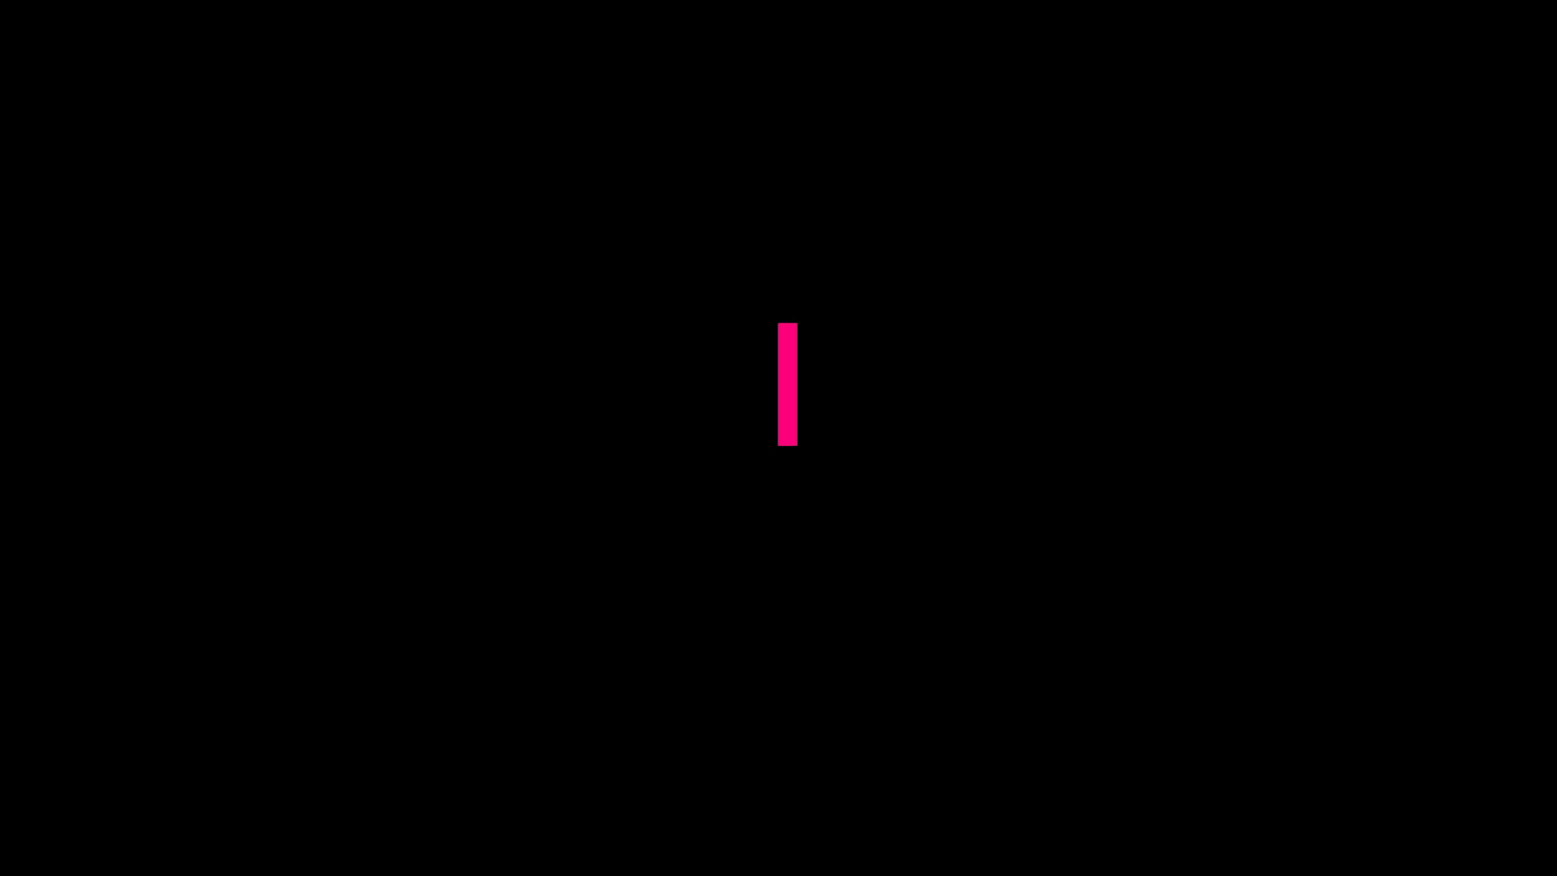